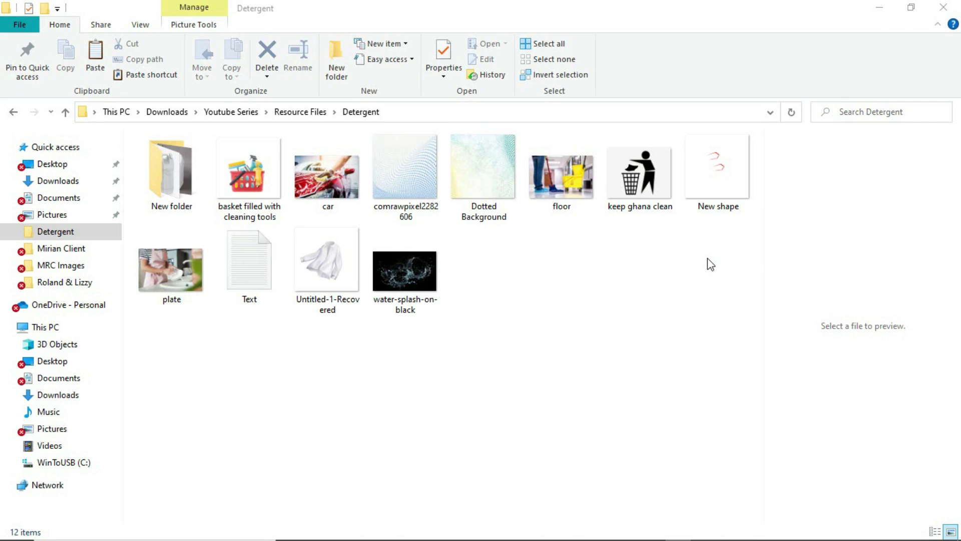
Read the flyer wording in the Text file in Notepad, then return to the blank canvas.
{"action": "left_click", "coordinate": [233, 256]}
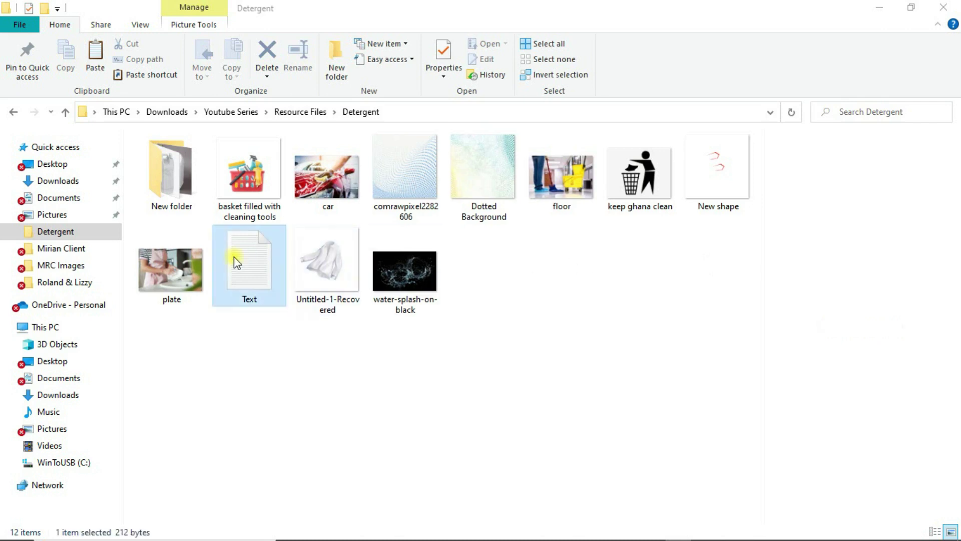
{"action": "double_click", "coordinate": [233, 256]}
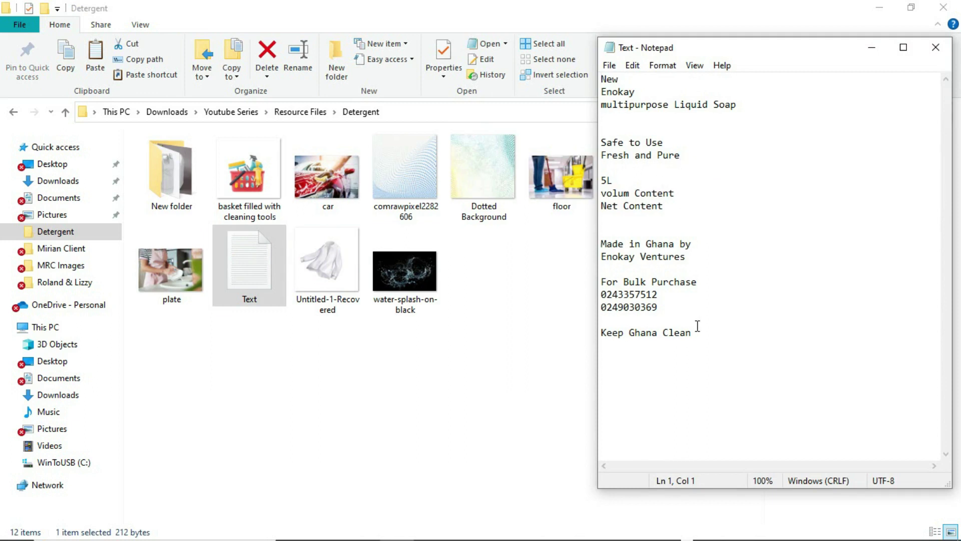
{"action": "left_click", "coordinate": [541, 325]}
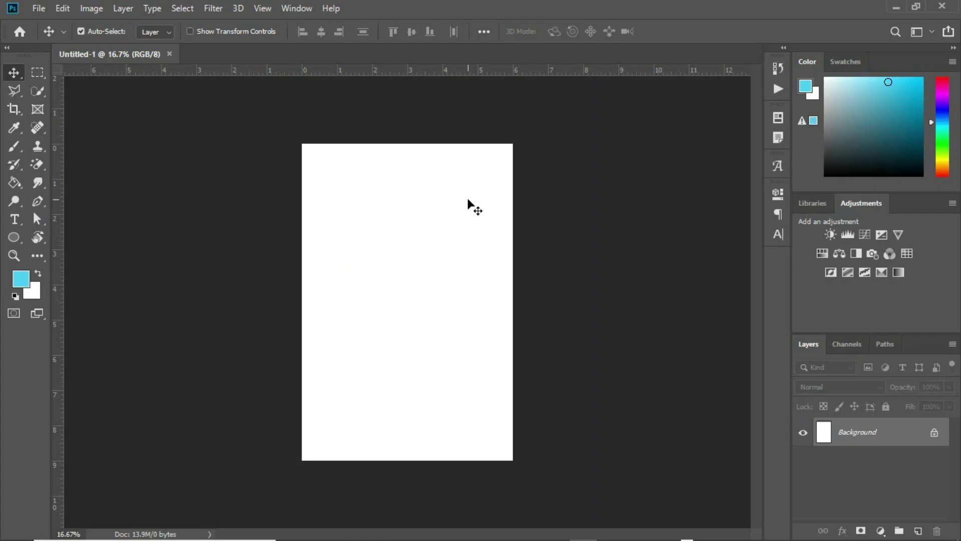
Create a new document named 'Enokay Parazone', 5.5 in wide by 6 in high at 300 ppi.
{"action": "left_click", "coordinate": [40, 9]}
{"action": "left_click", "coordinate": [45, 23]}
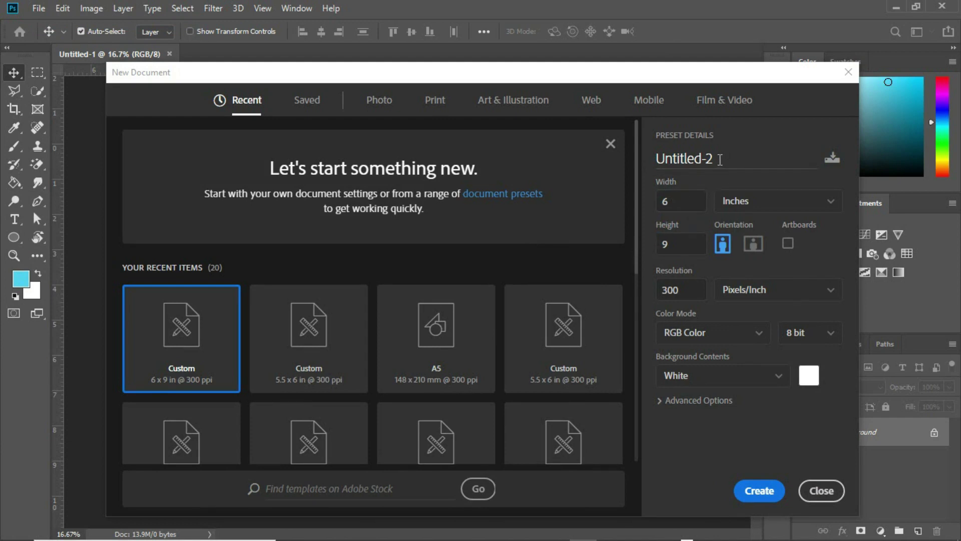
{"action": "left_click_drag", "start_coordinate": [663, 158], "coordinate": [654, 160]}
{"action": "key", "text": "BackSpace"}
{"action": "type", "text": "Enokay Parazone"}
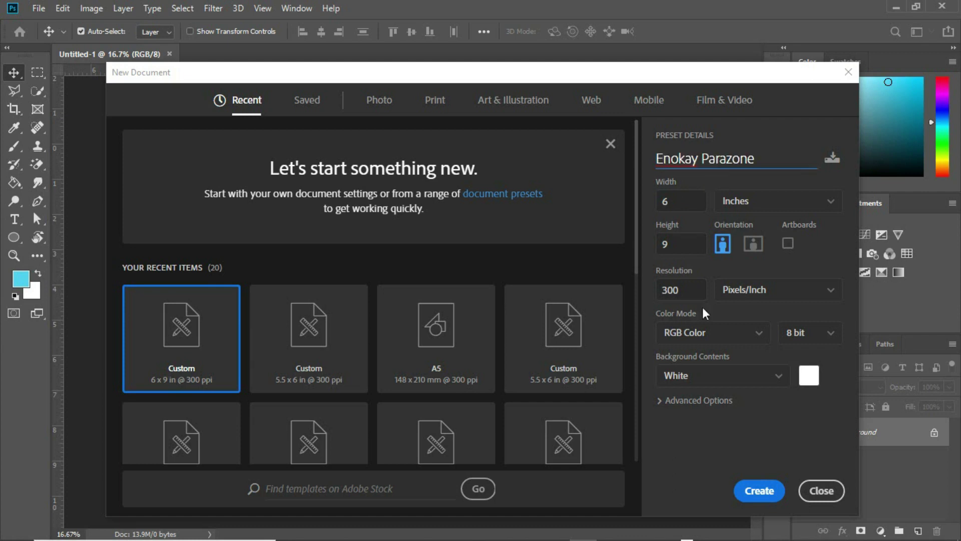
{"action": "left_click", "coordinate": [685, 196]}
{"action": "double_click", "coordinate": [683, 199]}
{"action": "type", "text": "5"}
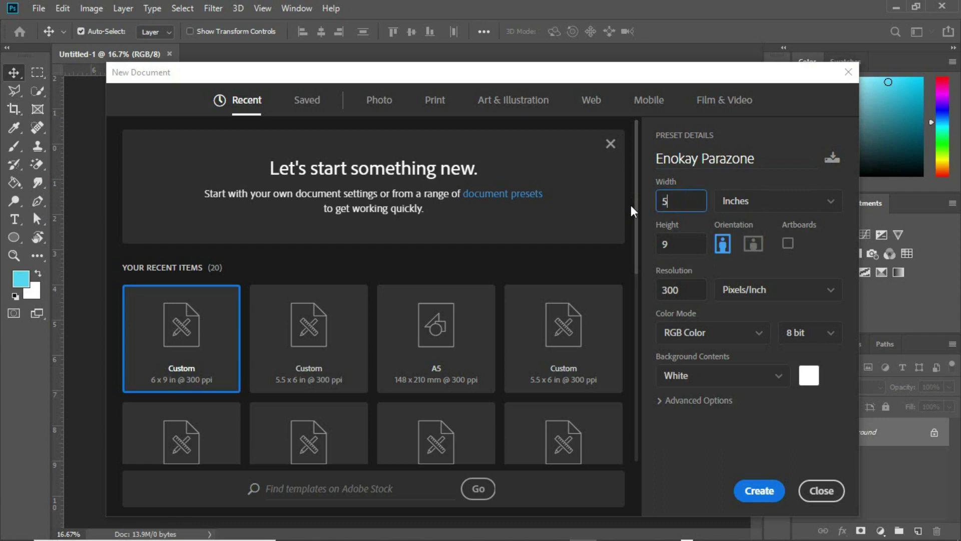
{"action": "type", "text": ".5"}
{"action": "left_click", "coordinate": [664, 245]}
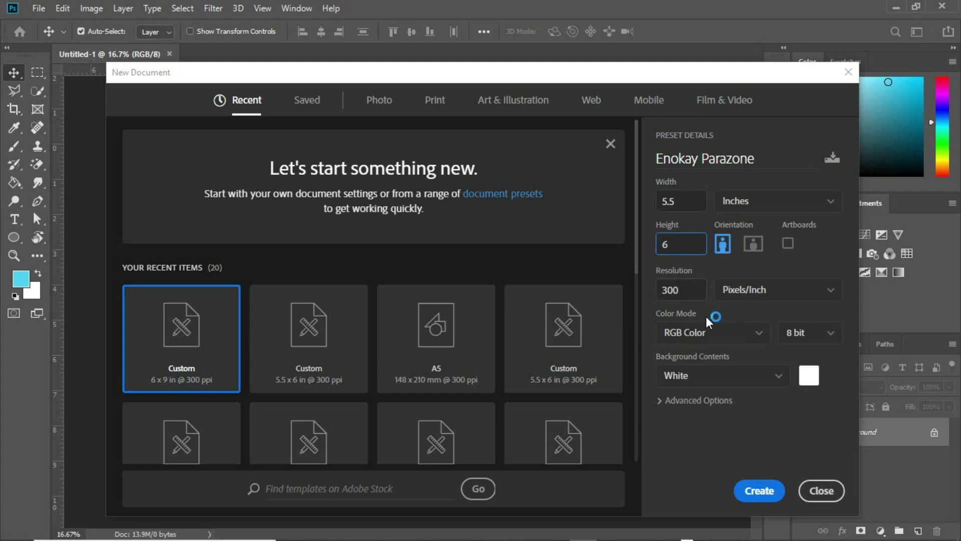
{"action": "left_click", "coordinate": [757, 274]}
{"action": "left_click", "coordinate": [757, 494]}
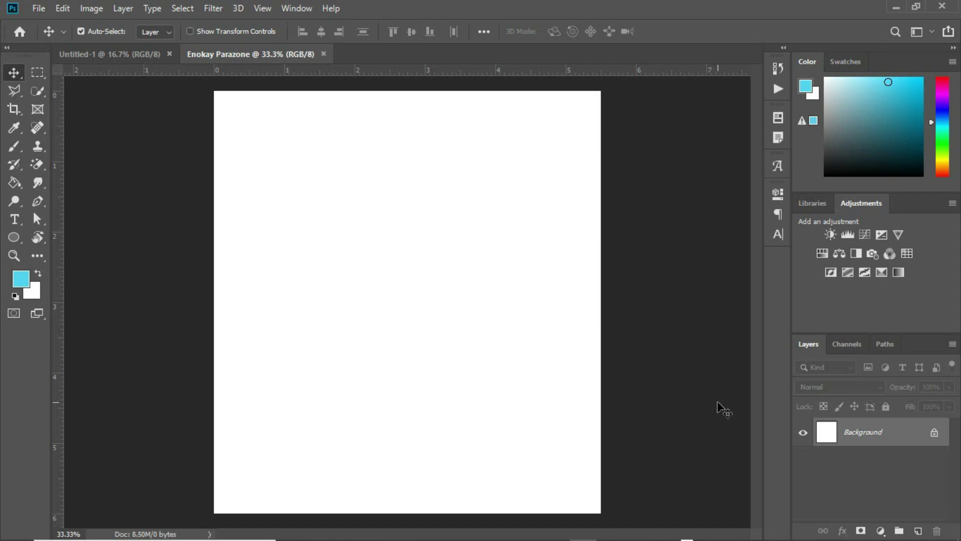
Add a #07049a navy Solid Color fill layer with an empty Layer 1 above it.
{"action": "left_click", "coordinate": [880, 530]}
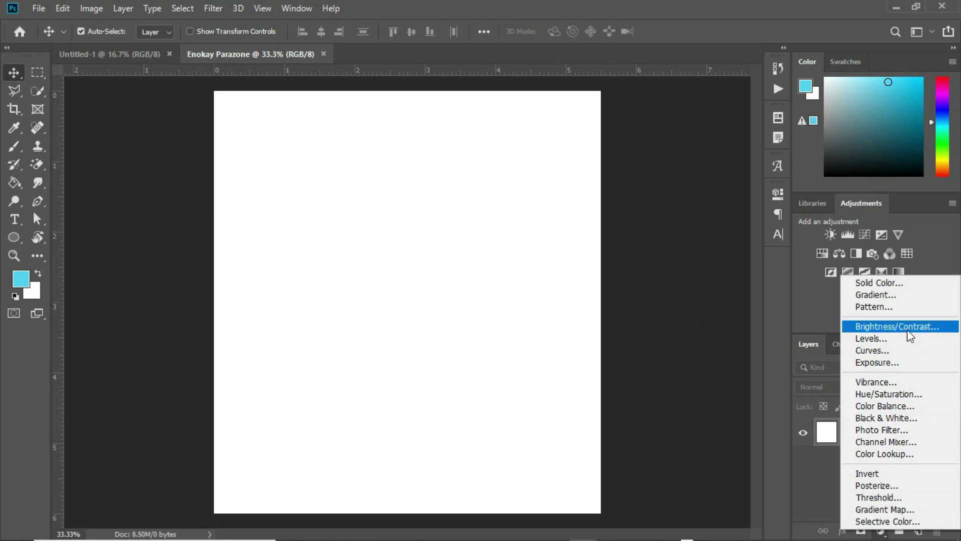
{"action": "left_click", "coordinate": [880, 282]}
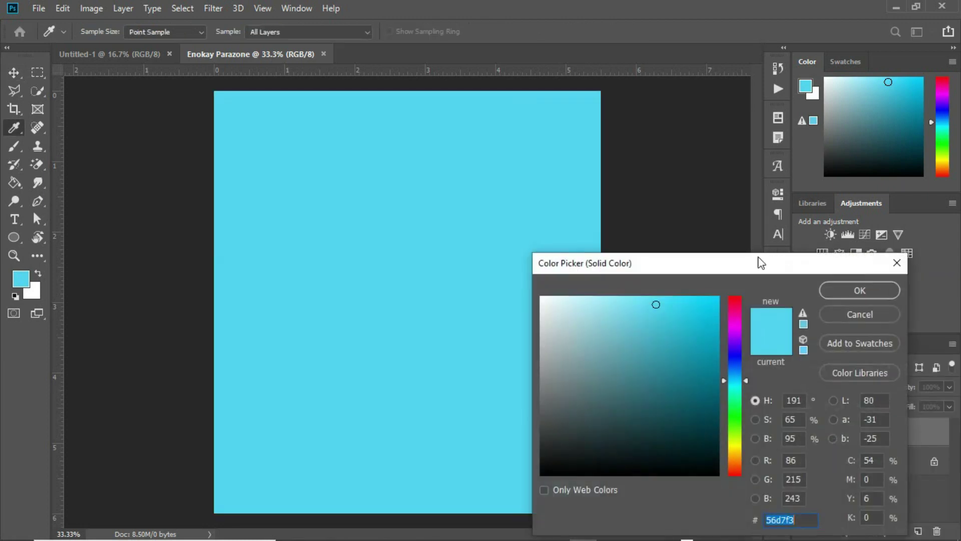
{"action": "mouse_move", "coordinate": [746, 379]}
{"action": "left_mouse_down"}
{"action": "mouse_move", "coordinate": [741, 356]}
{"action": "mouse_move", "coordinate": [716, 368]}
{"action": "left_mouse_up"}
{"action": "left_click", "coordinate": [716, 367]}
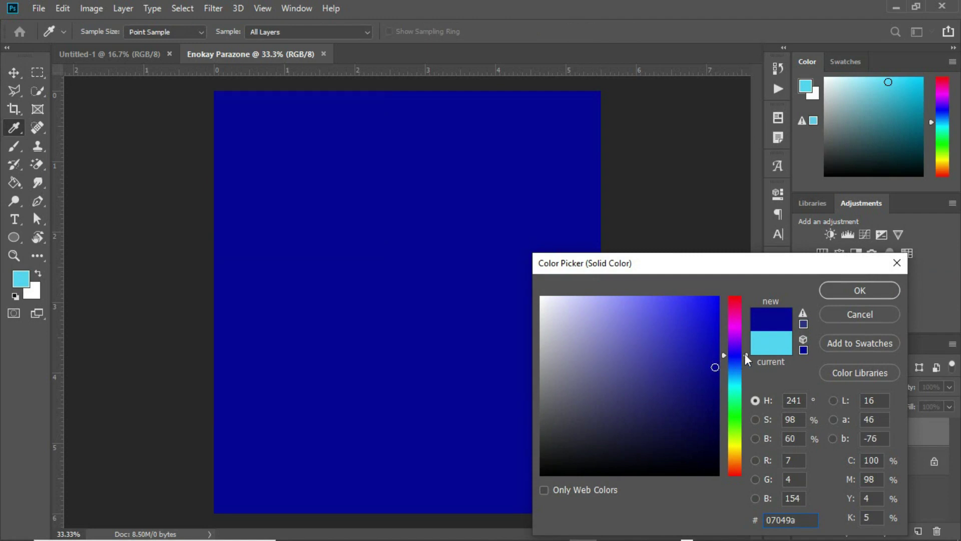
{"action": "left_click", "coordinate": [860, 291]}
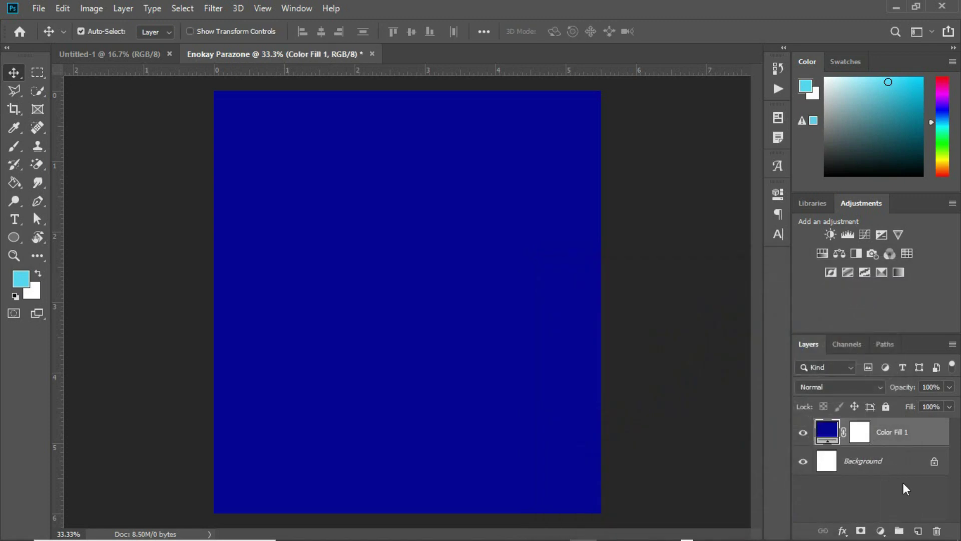
{"action": "left_click", "coordinate": [919, 528]}
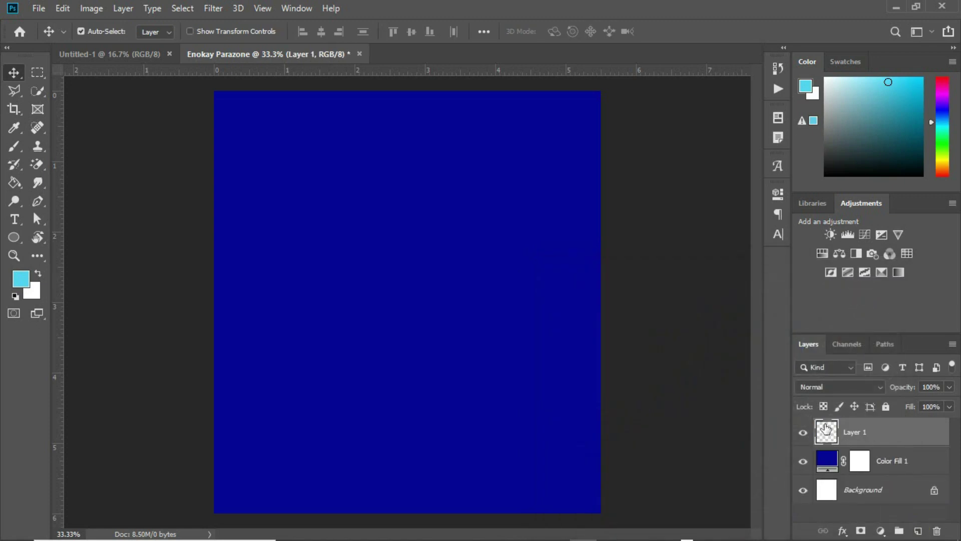
Set the brush's foreground colour to a light saturated cyan.
{"action": "left_click", "coordinate": [15, 146]}
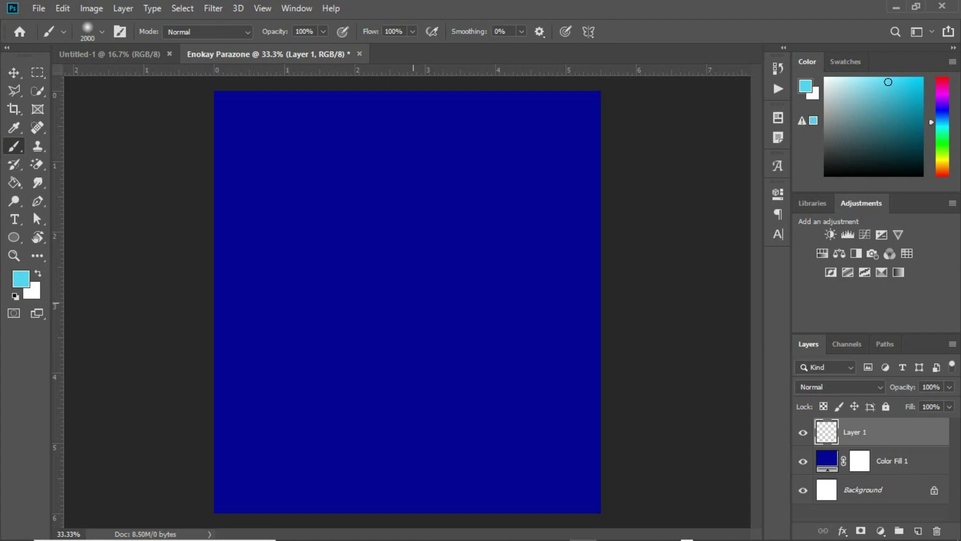
{"action": "left_click", "coordinate": [806, 88]}
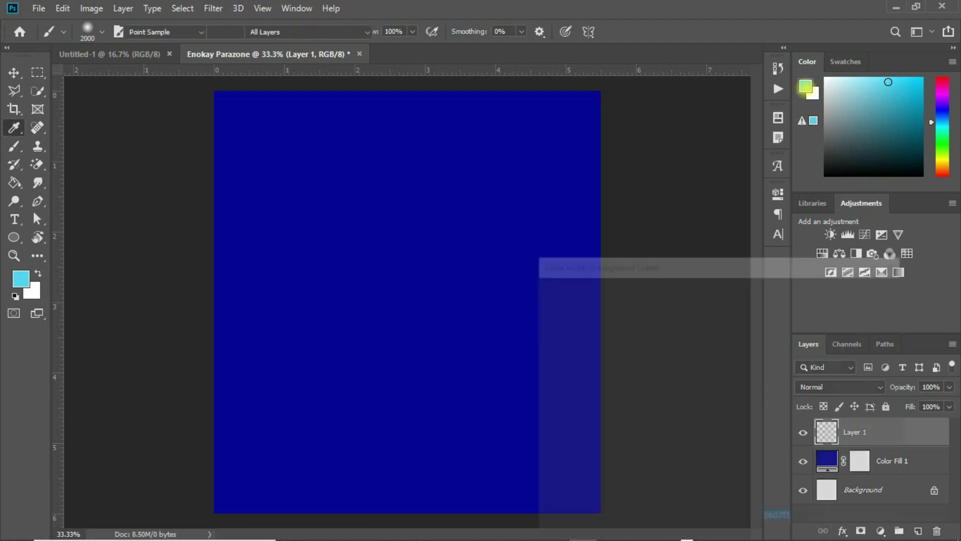
{"action": "left_click", "coordinate": [461, 263]}
{"action": "left_click", "coordinate": [639, 303]}
{"action": "left_click_drag", "start_coordinate": [744, 356], "coordinate": [744, 371]}
{"action": "left_click", "coordinate": [735, 379]}
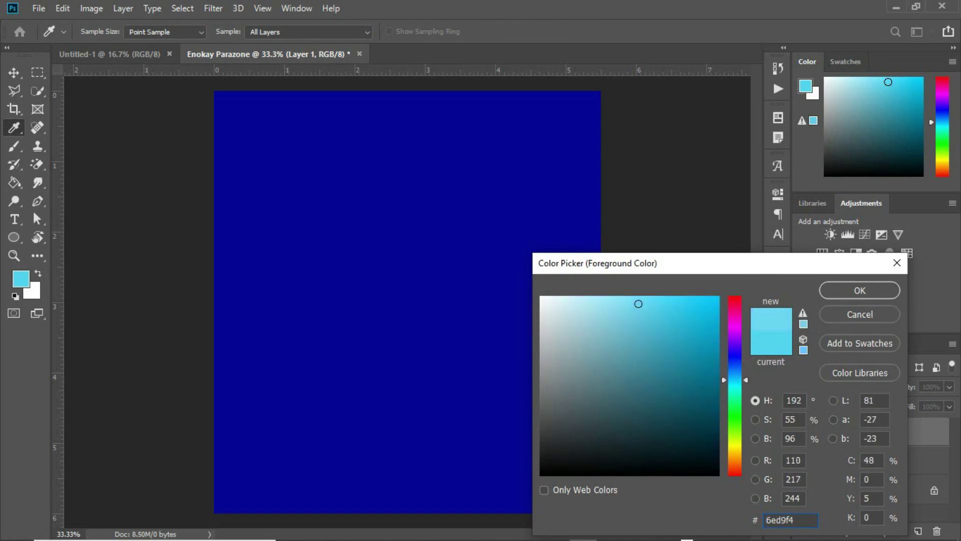
{"action": "left_click_drag", "start_coordinate": [638, 303], "coordinate": [645, 302]}
{"action": "left_click", "coordinate": [833, 291]}
Paint one large soft cyan glow at the centre of the canvas.
{"action": "key", "text": "b"}
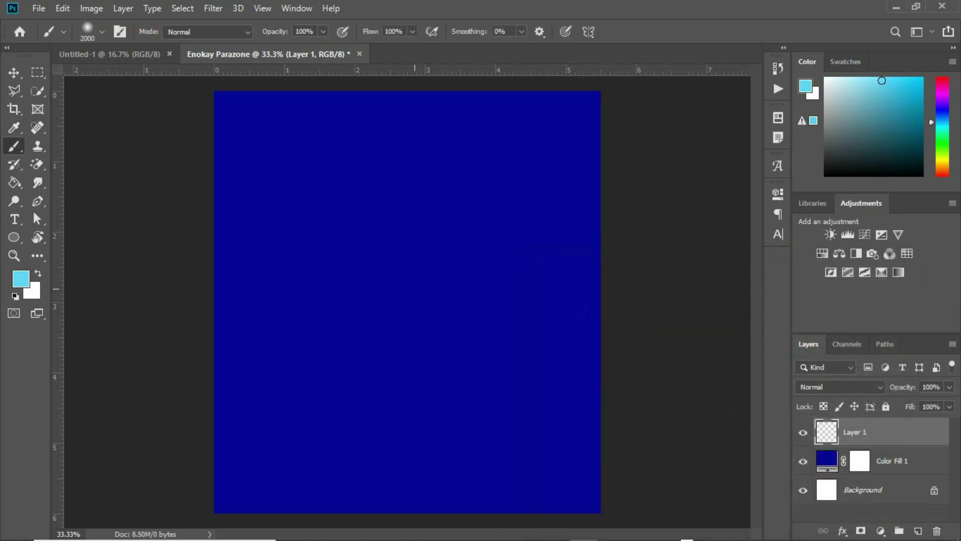
{"action": "left_click", "coordinate": [408, 289]}
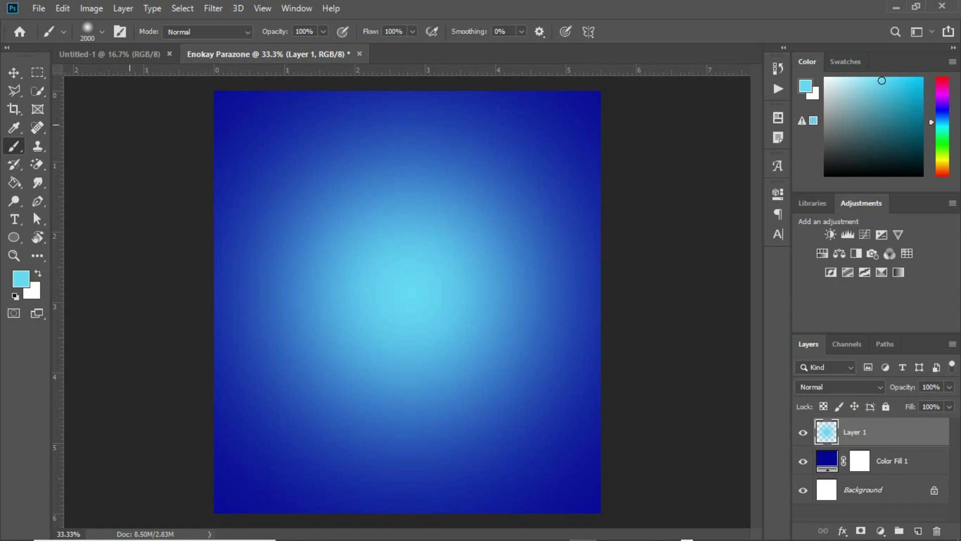
{"action": "left_click", "coordinate": [14, 72]}
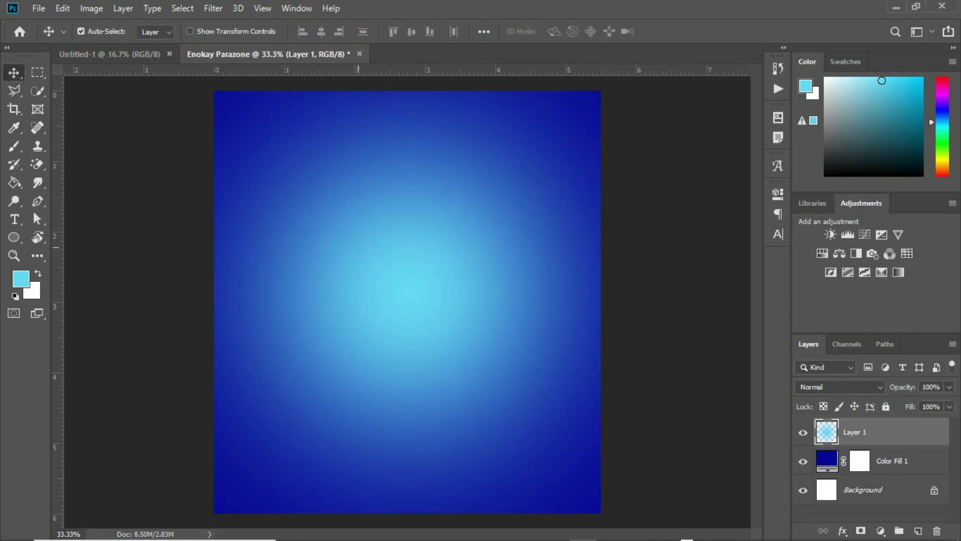
Drag comrawpixel2282606 and Dotted Background from the Detergent folder onto the canvas.
{"action": "mouse_move", "coordinate": [358, 539]}
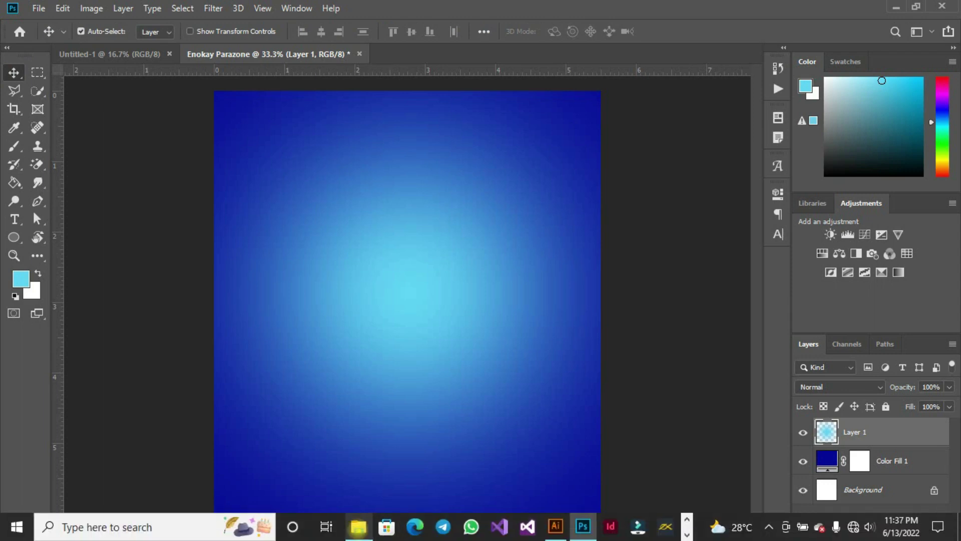
{"action": "left_click", "coordinate": [358, 527]}
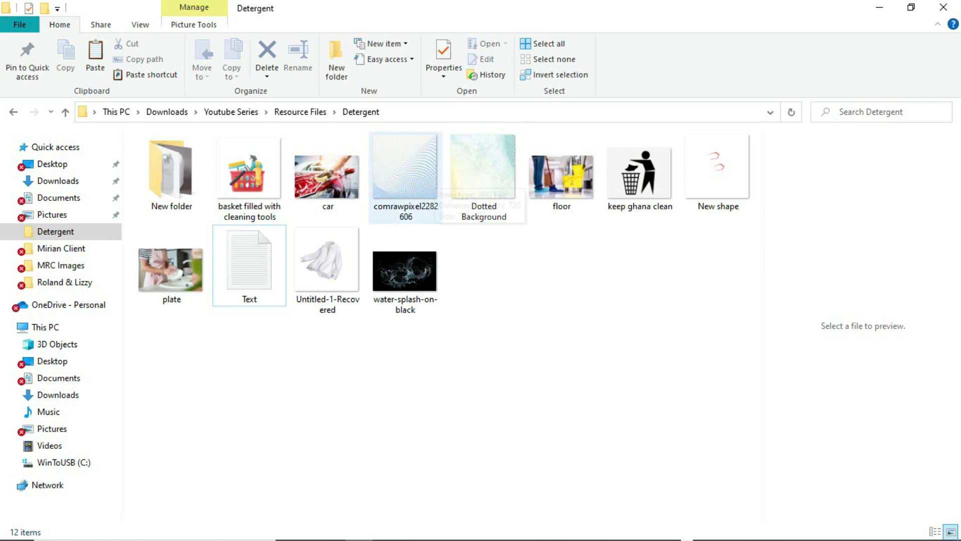
{"action": "left_click", "coordinate": [430, 175]}
{"action": "left_click", "coordinate": [480, 170], "text": "ctrl"}
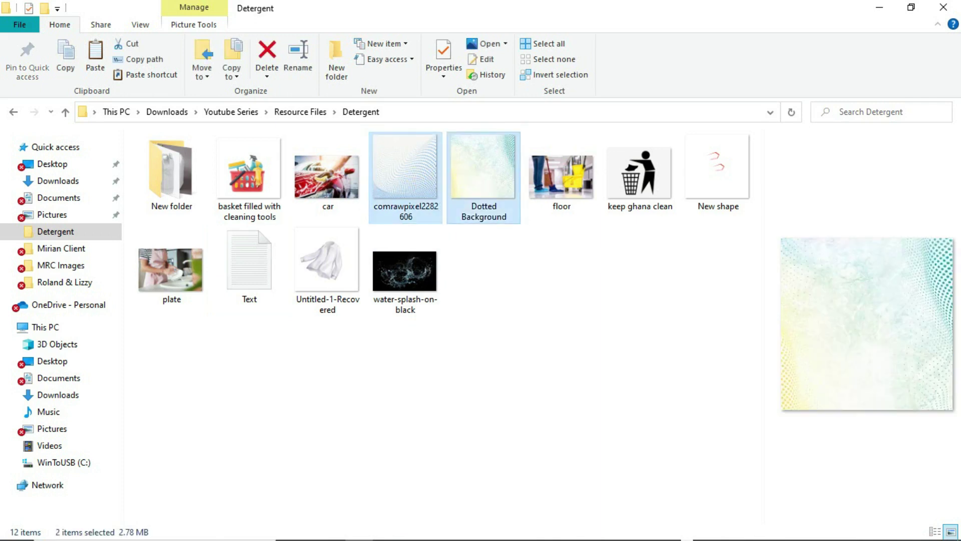
{"action": "left_click_drag", "start_coordinate": [464, 185], "coordinate": [453, 425]}
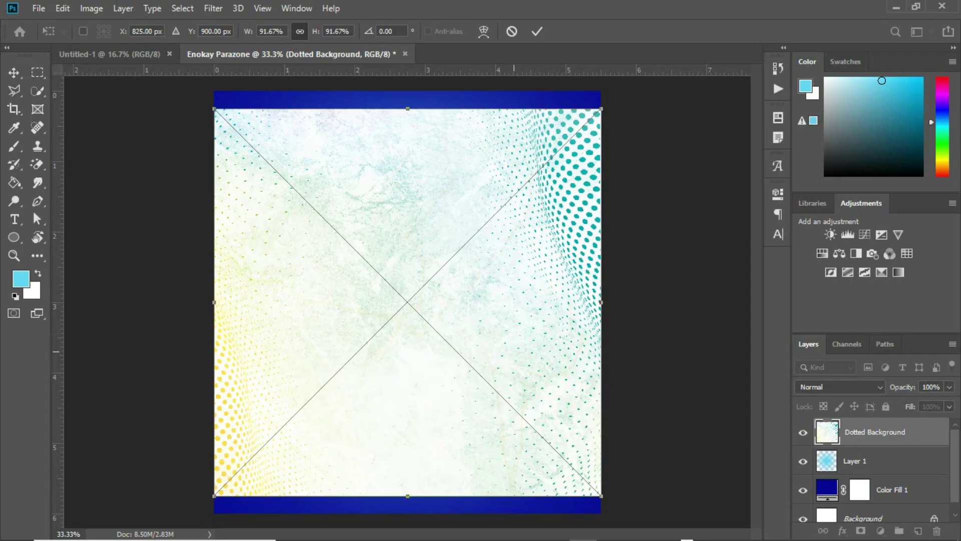
Enlarge Dotted Background and comrawpixel2282606 to cover the page, then hide comrawpixel2282606.
{"action": "left_click_drag", "start_coordinate": [601, 496], "coordinate": [621, 515]}
{"action": "key", "text": "Return"}
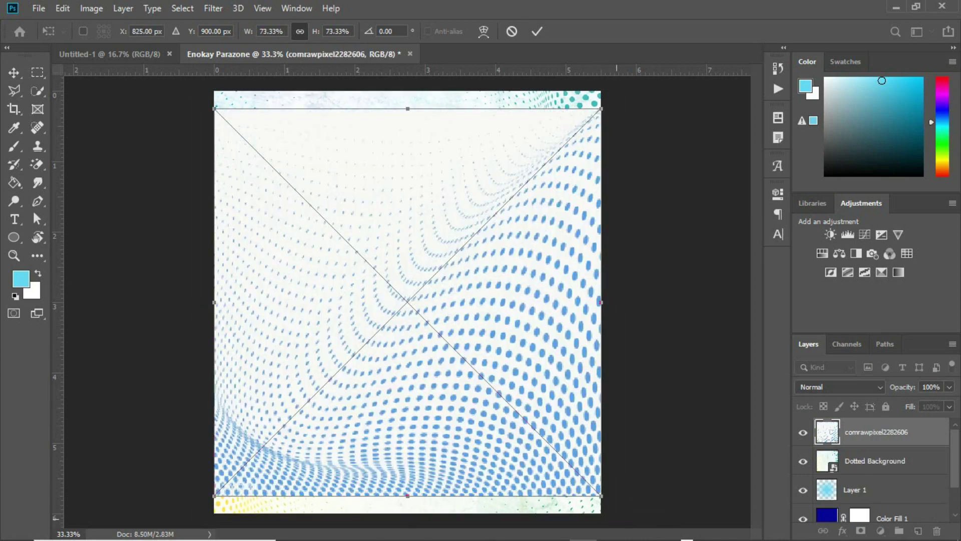
{"action": "left_click_drag", "start_coordinate": [601, 496], "coordinate": [620, 514]}
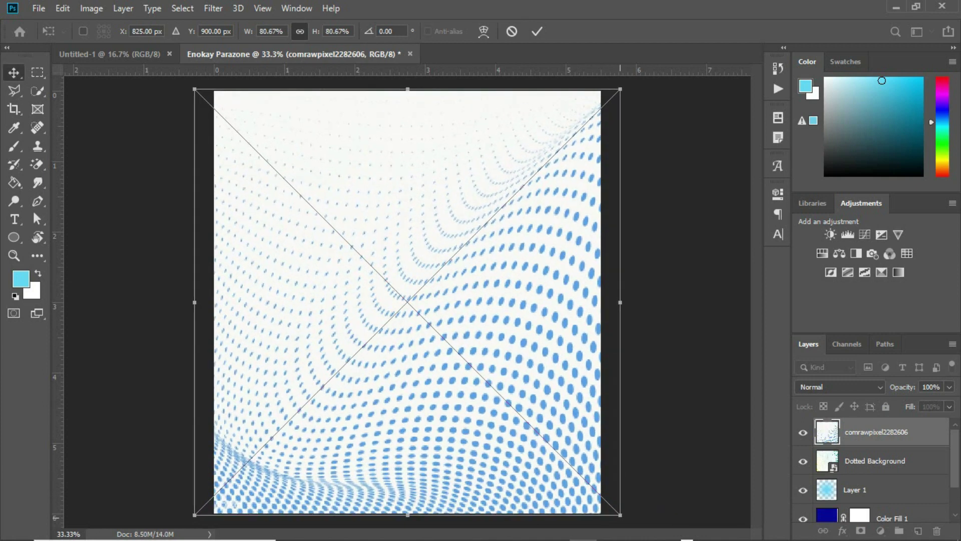
{"action": "key", "text": "Return"}
{"action": "left_click", "coordinate": [803, 434]}
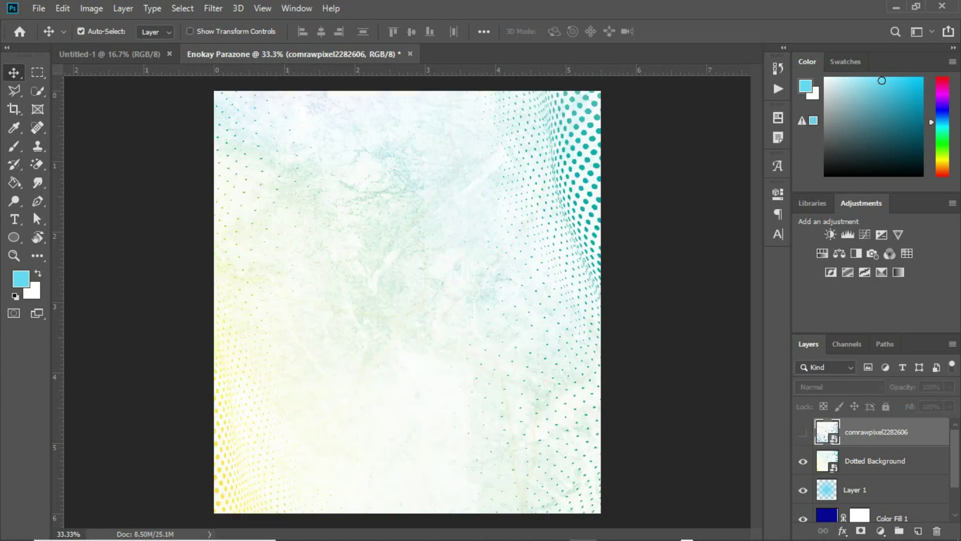
Try Multiply on Dotted Background, then hide it and show comrawpixel2282606 again.
{"action": "left_click", "coordinate": [857, 458]}
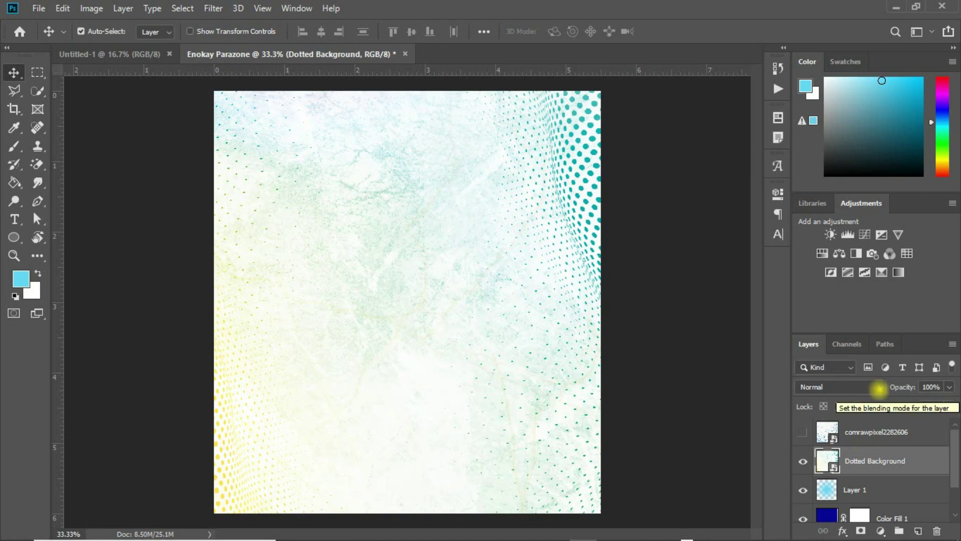
{"action": "left_click", "coordinate": [879, 389]}
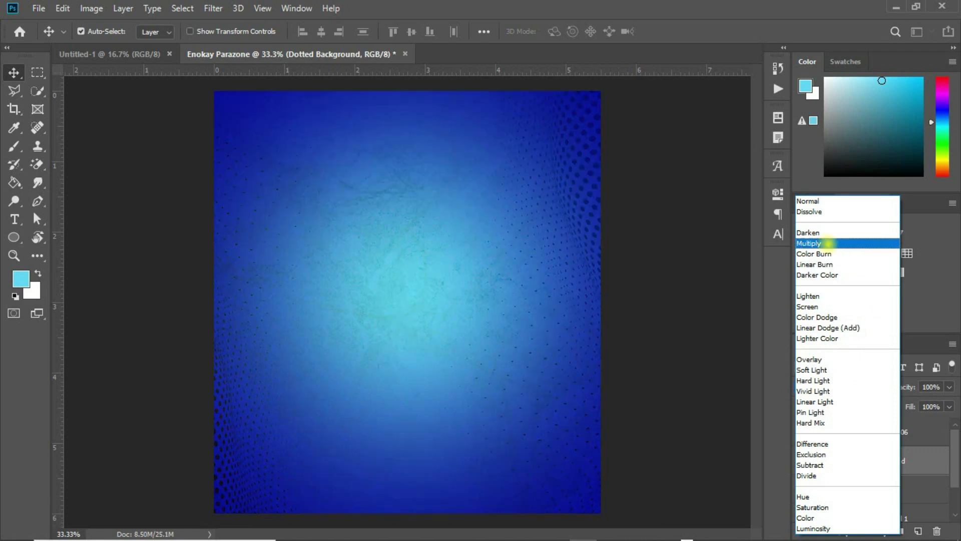
{"action": "left_click", "coordinate": [828, 243]}
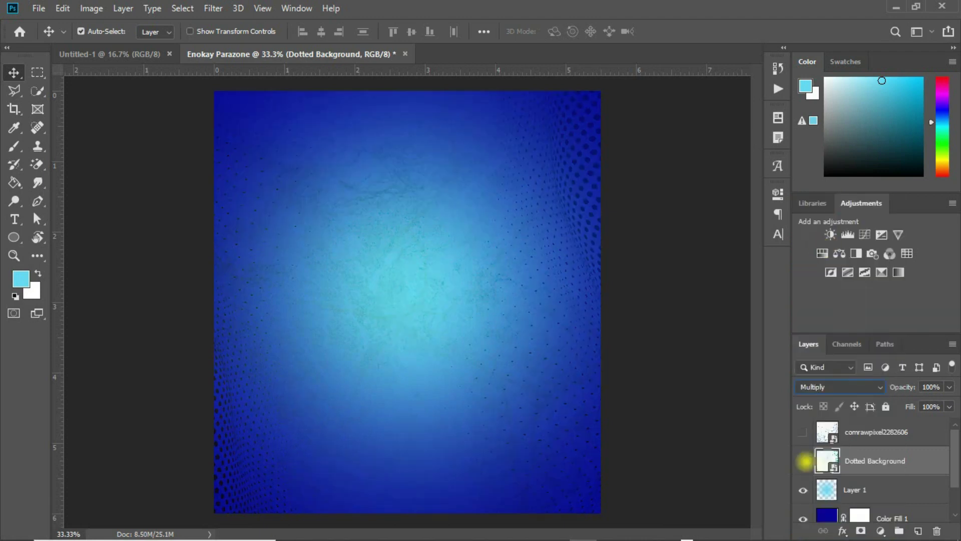
{"action": "left_click", "coordinate": [803, 461]}
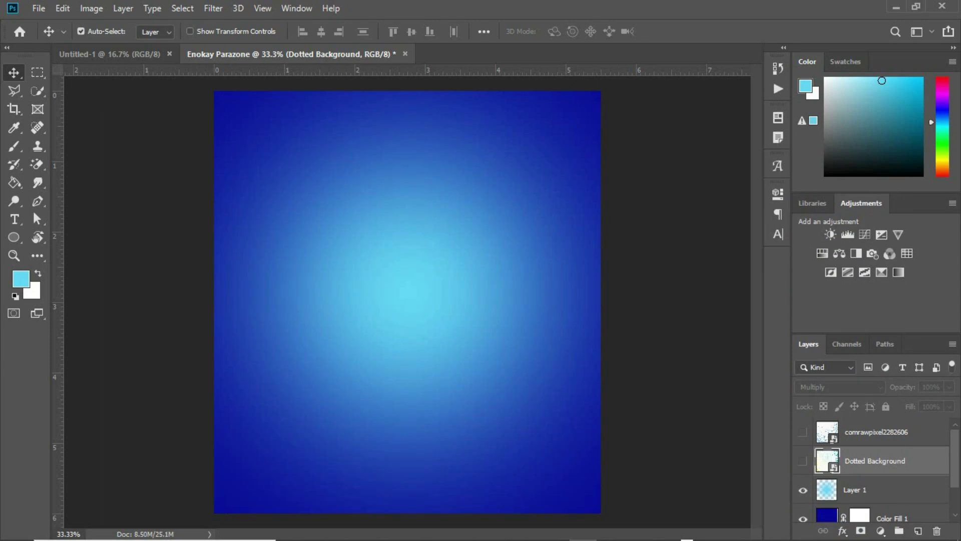
{"action": "left_click", "coordinate": [803, 432]}
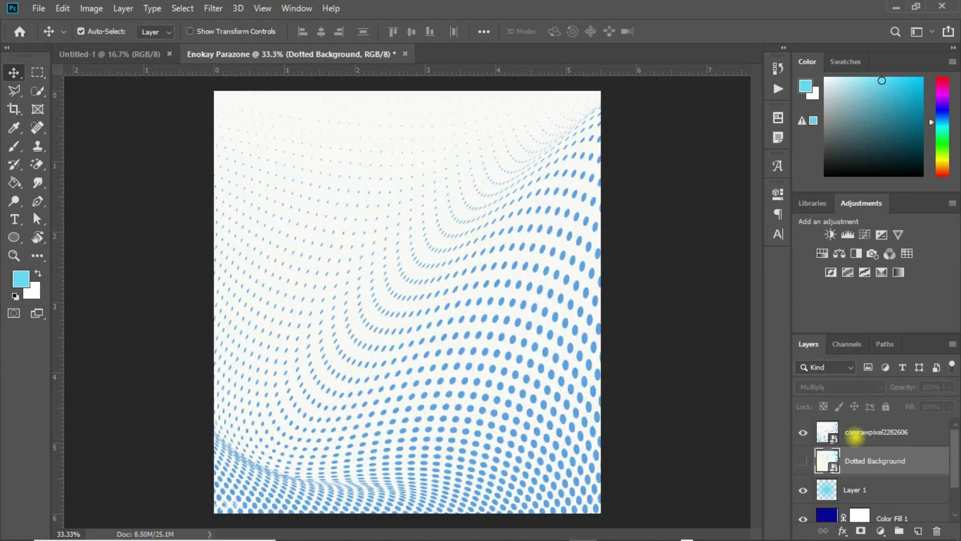
Set comrawpixel2282606 to Color Burn blend mode and hide it.
{"action": "left_click", "coordinate": [855, 432]}
{"action": "left_click", "coordinate": [873, 388]}
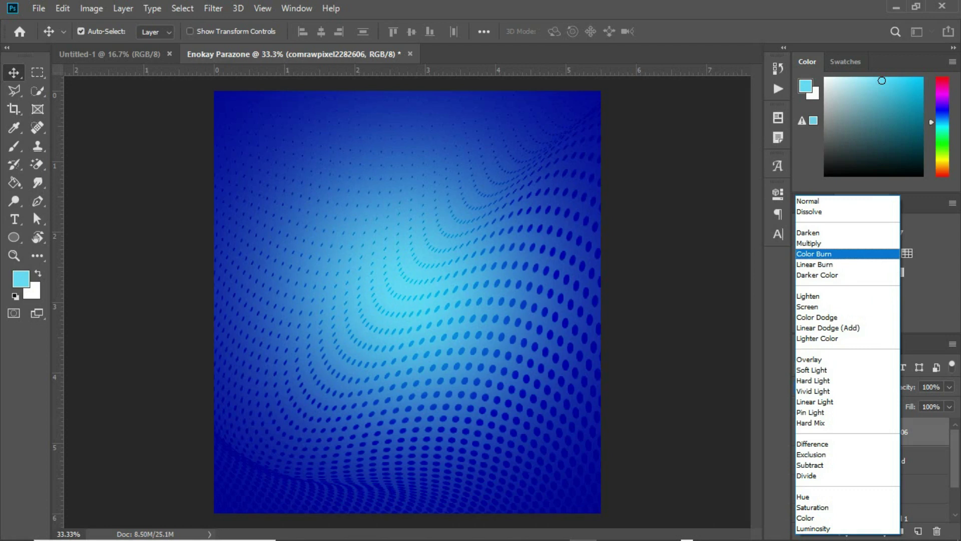
{"action": "left_click", "coordinate": [824, 253]}
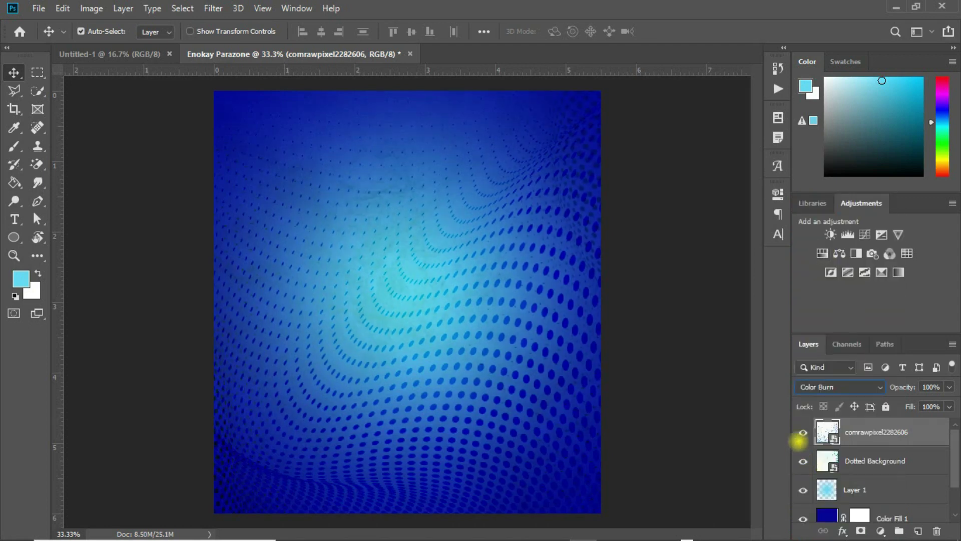
{"action": "left_click", "coordinate": [803, 433]}
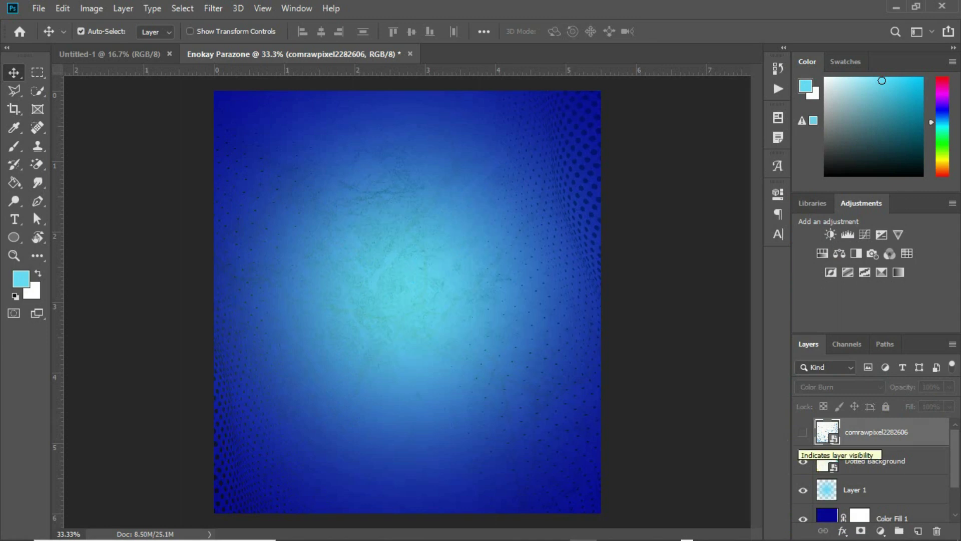
Set the Dotted Background layer's blend mode to Color Burn.
{"action": "left_click", "coordinate": [848, 457]}
{"action": "left_click", "coordinate": [854, 387]}
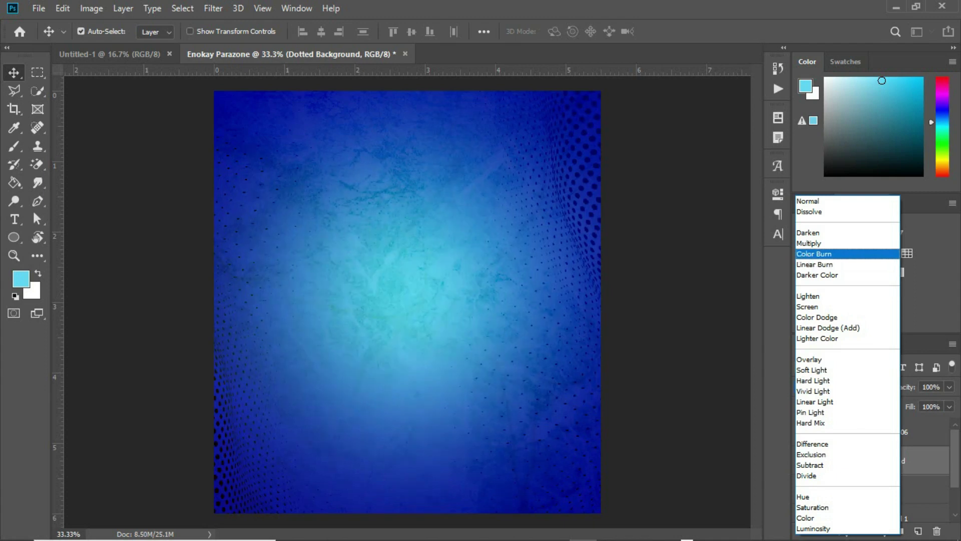
{"action": "left_click", "coordinate": [815, 252]}
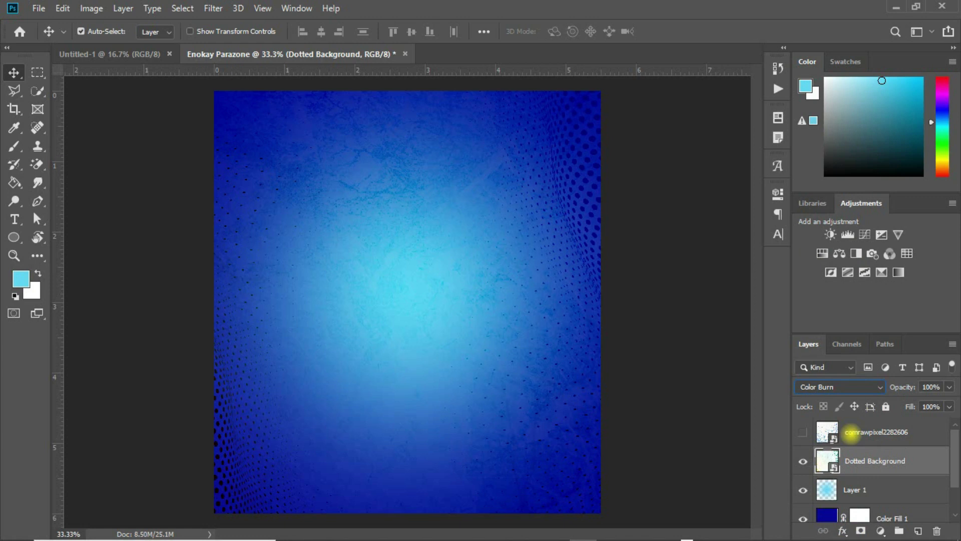
Select all layers from comrawpixel2282606 down to Color Fill 1.
{"action": "left_click", "coordinate": [851, 433]}
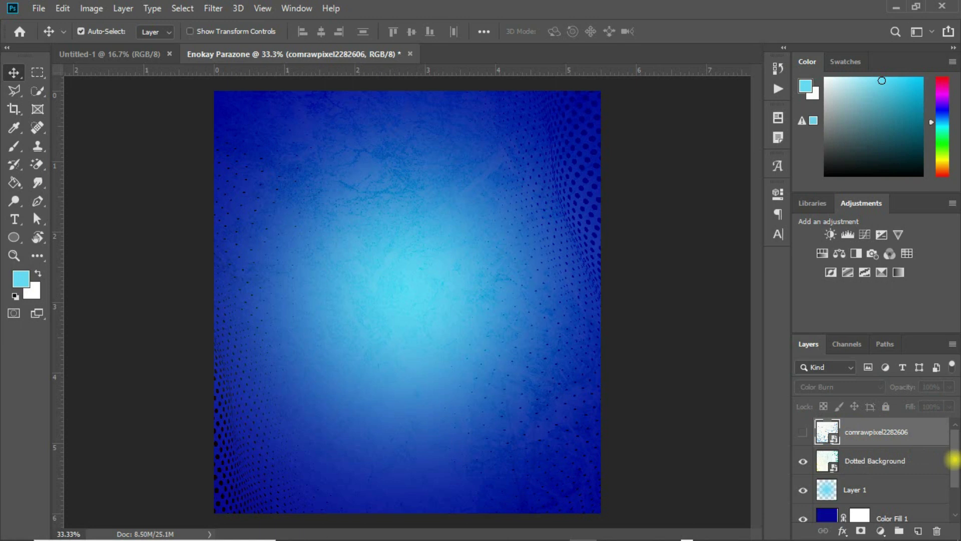
{"action": "left_click_drag", "start_coordinate": [954, 459], "coordinate": [954, 484]}
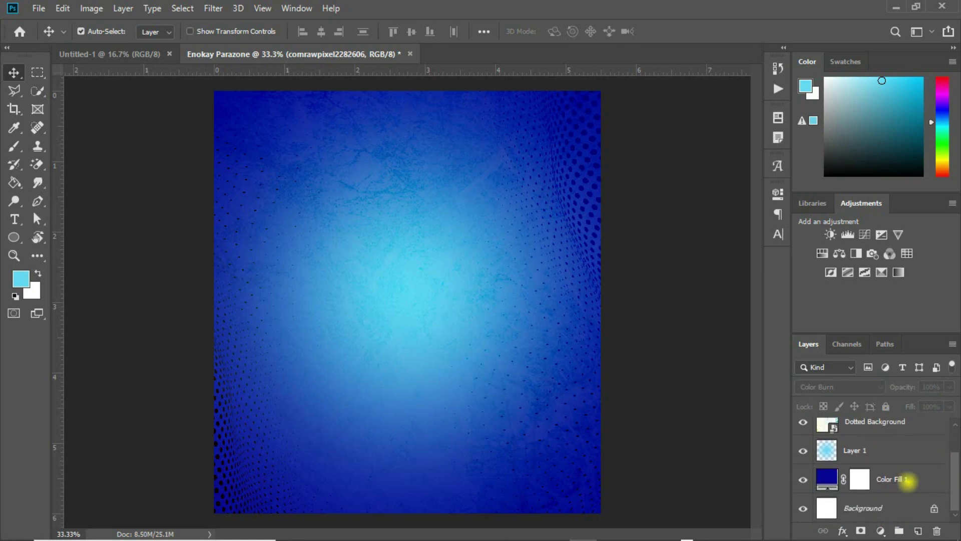
{"action": "left_click", "coordinate": [907, 480], "text": "shift"}
Group the selected background layers and name the group 'bacground'.
{"action": "key", "text": "ctrl+g"}
{"action": "key", "text": "ctrl"}
{"action": "double_click", "coordinate": [853, 426]}
{"action": "type", "text": "bacground"}
{"action": "key", "text": "Return"}
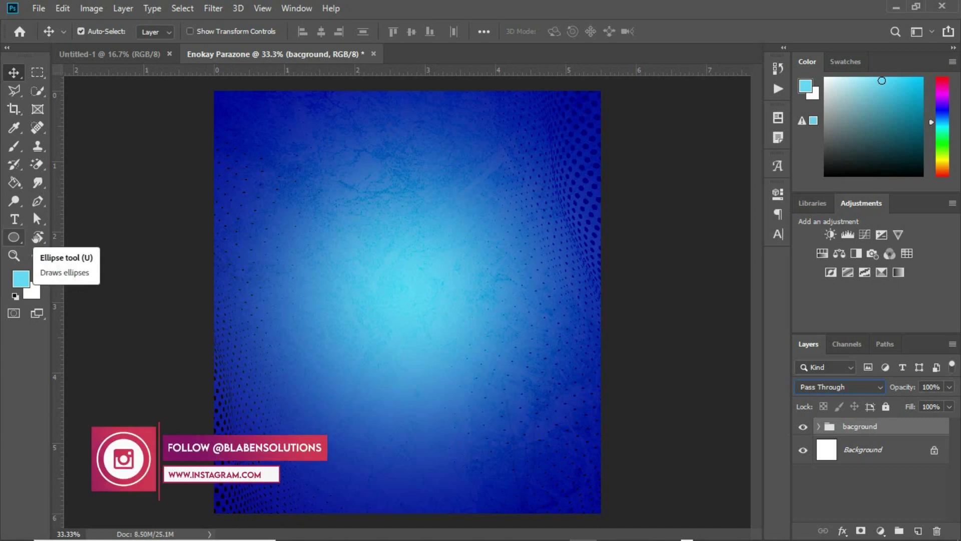
Draw a circle left of centre and give it a 6 px white outline.
{"action": "left_click", "coordinate": [14, 238]}
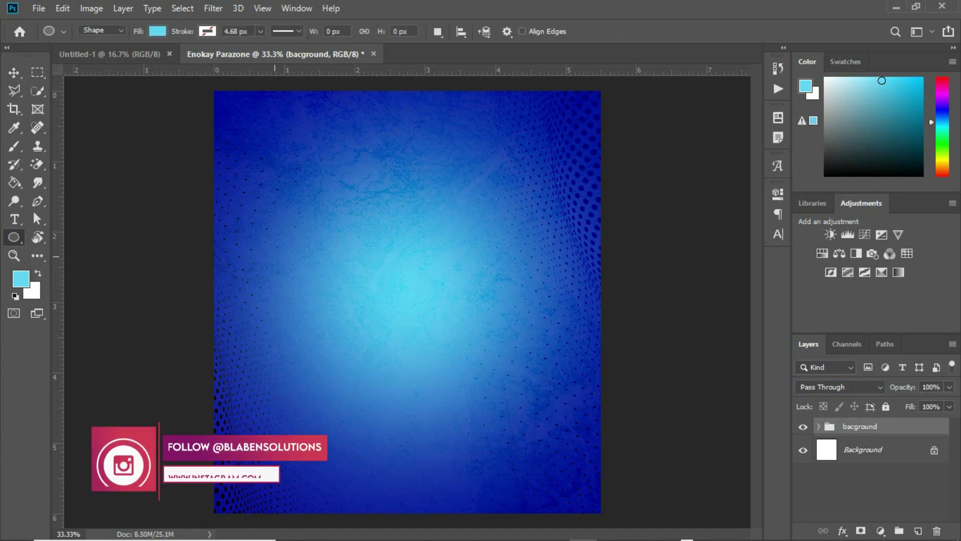
{"action": "left_click_drag", "start_coordinate": [291, 250], "coordinate": [404, 362]}
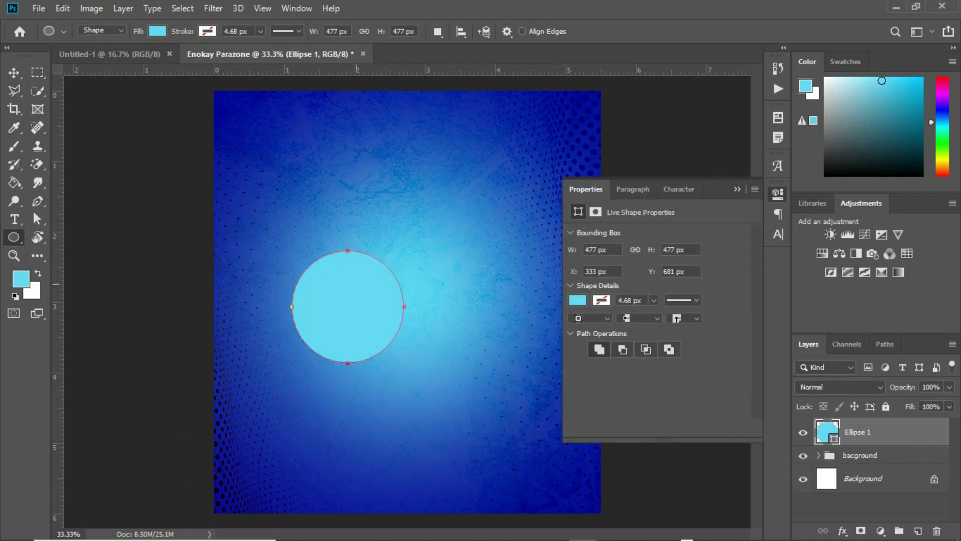
{"action": "key", "text": "v"}
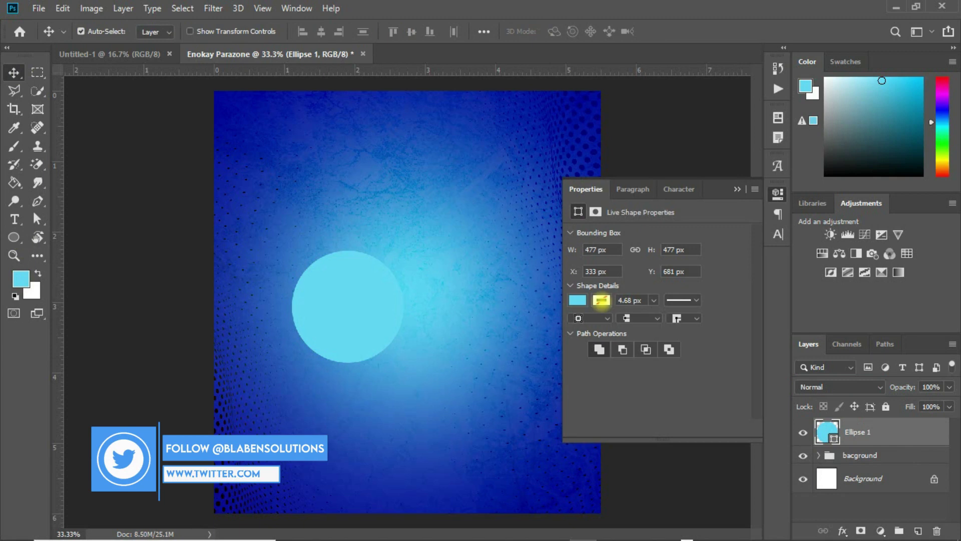
{"action": "left_click", "coordinate": [601, 300]}
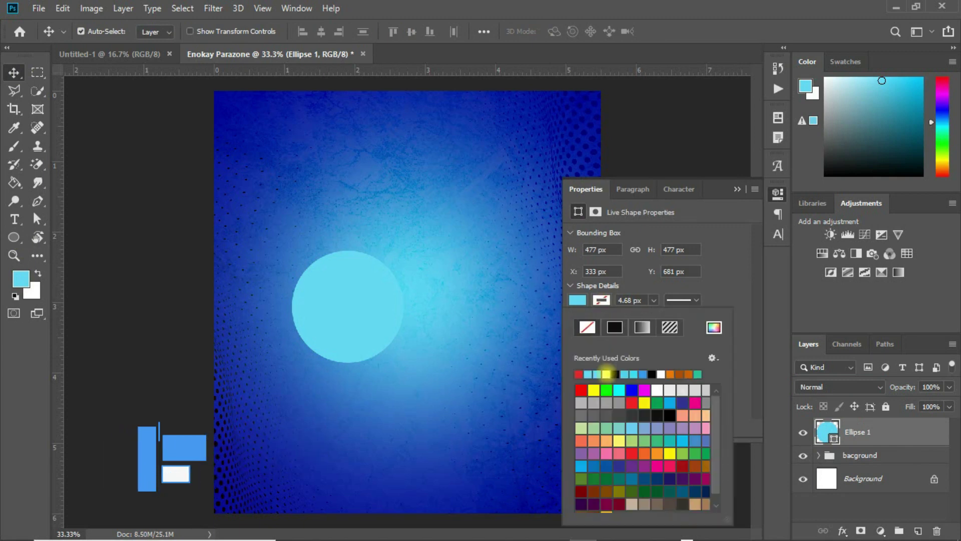
{"action": "left_click", "coordinate": [606, 374]}
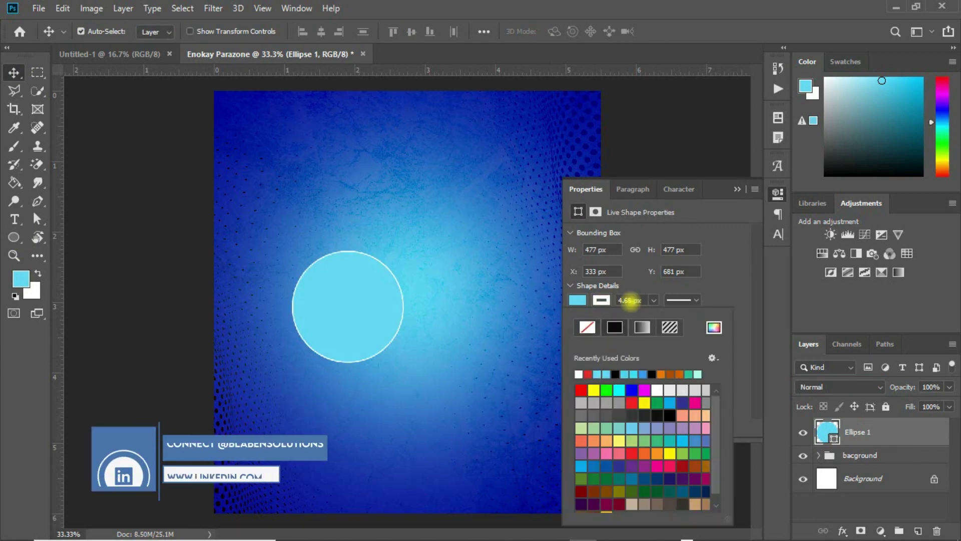
{"action": "left_click", "coordinate": [616, 301]}
{"action": "type", "text": "6"}
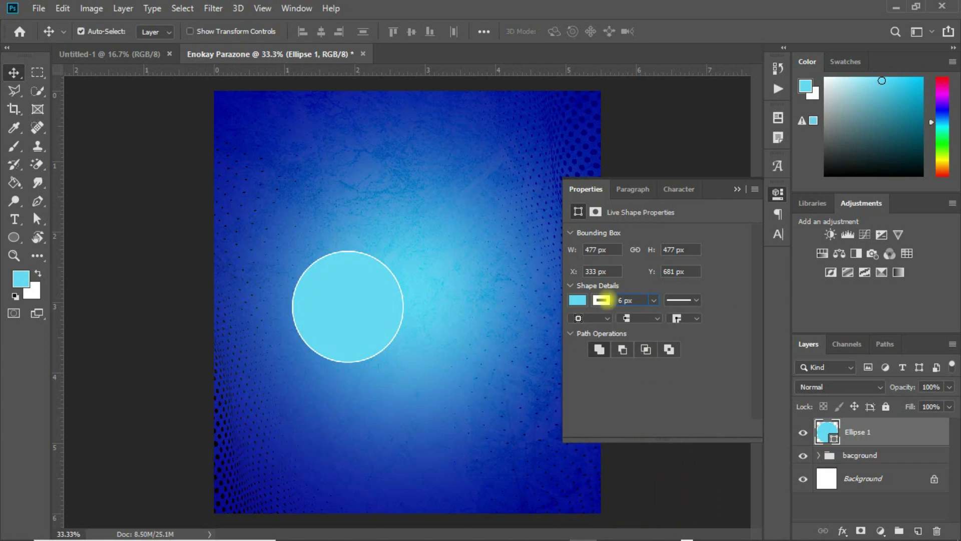
{"action": "left_click", "coordinate": [601, 300]}
Move the circle slightly down and to the left.
{"action": "key", "text": "ctrl+g"}
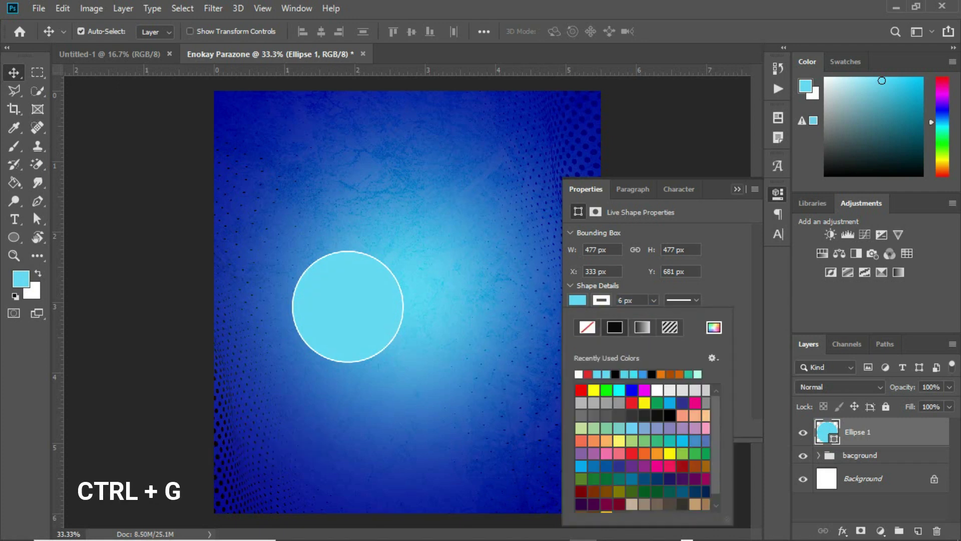
{"action": "left_click", "coordinate": [737, 189]}
{"action": "left_click", "coordinate": [737, 189]}
{"action": "mouse_move", "coordinate": [363, 313]}
{"action": "left_mouse_down"}
{"action": "mouse_move", "coordinate": [348, 353]}
{"action": "mouse_move", "coordinate": [359, 316]}
{"action": "mouse_move", "coordinate": [361, 329]}
{"action": "left_mouse_up"}
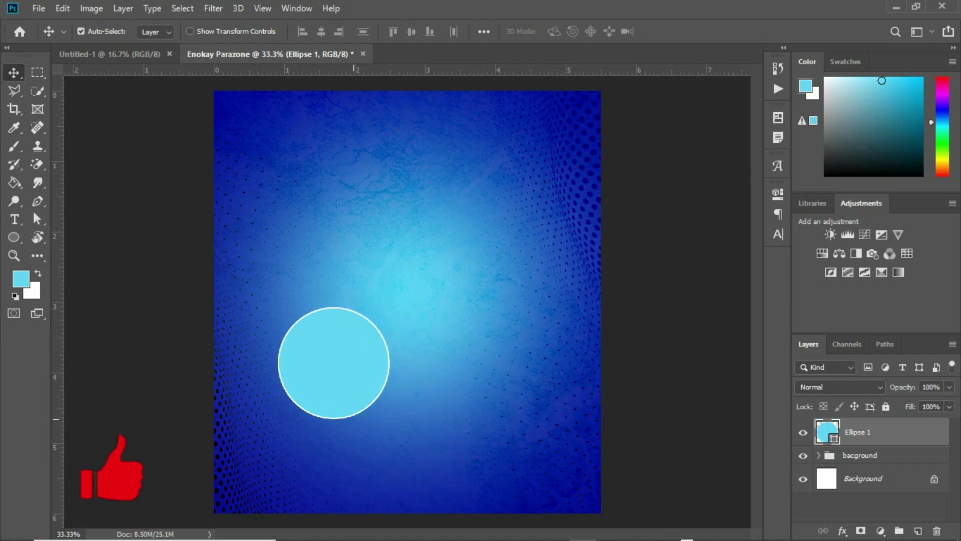
Drag the floor photo from the Detergent folder into the flyer.
{"action": "left_click", "coordinate": [358, 526]}
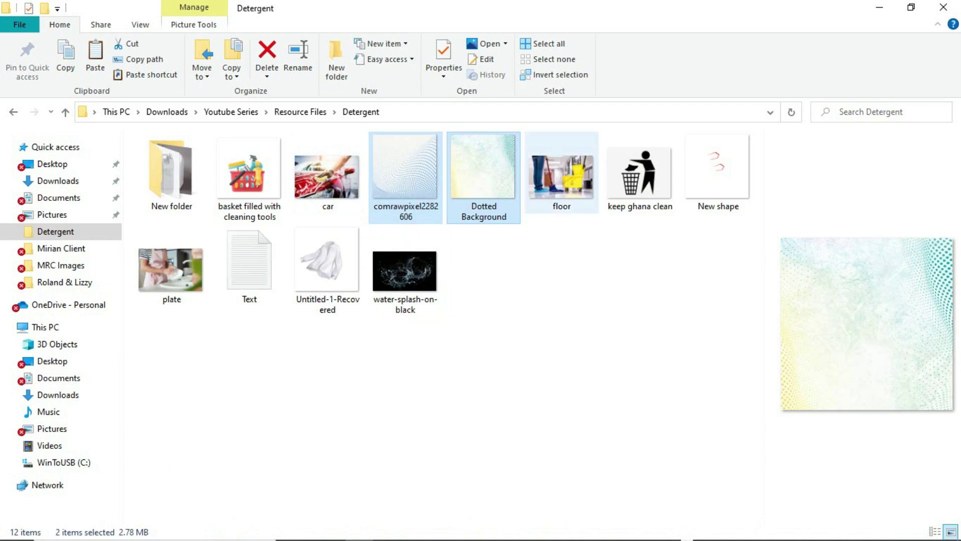
{"action": "left_click", "coordinate": [562, 175]}
{"action": "left_click_drag", "start_coordinate": [555, 180], "coordinate": [551, 450]}
Place the floor photo in the flyer and clip it to the Ellipse 1 circle.
{"action": "left_click_drag", "start_coordinate": [358, 377], "coordinate": [408, 328]}
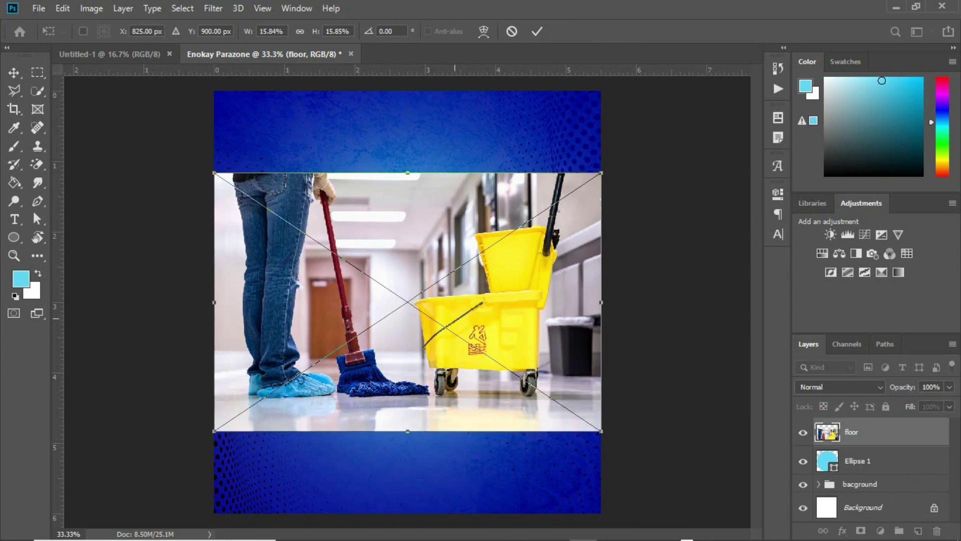
{"action": "left_click_drag", "start_coordinate": [481, 282], "coordinate": [460, 286]}
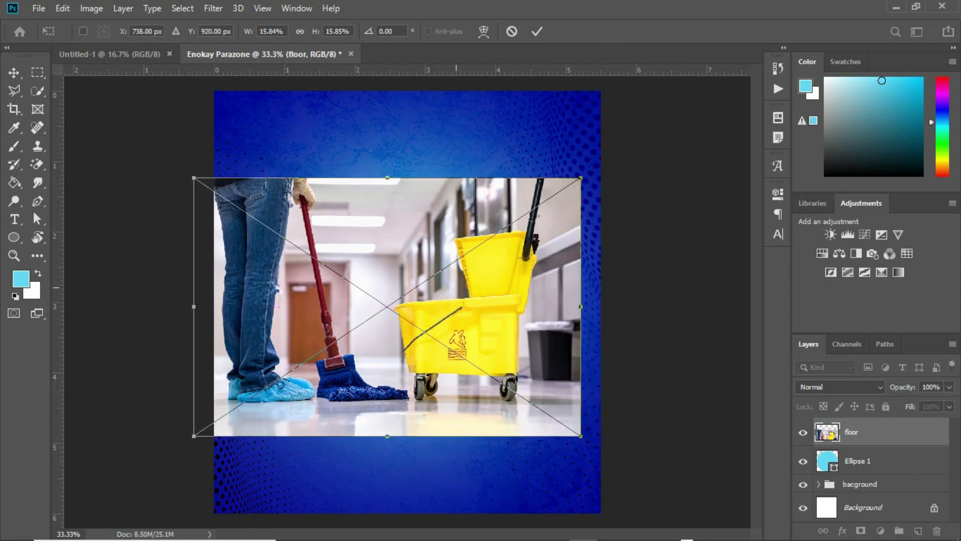
{"action": "key", "text": "Return"}
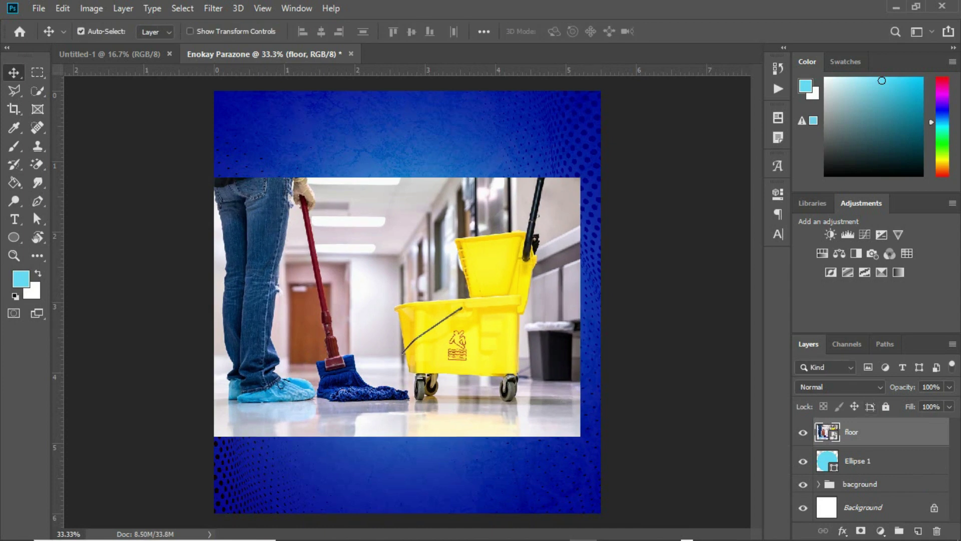
{"action": "right_click", "coordinate": [903, 430]}
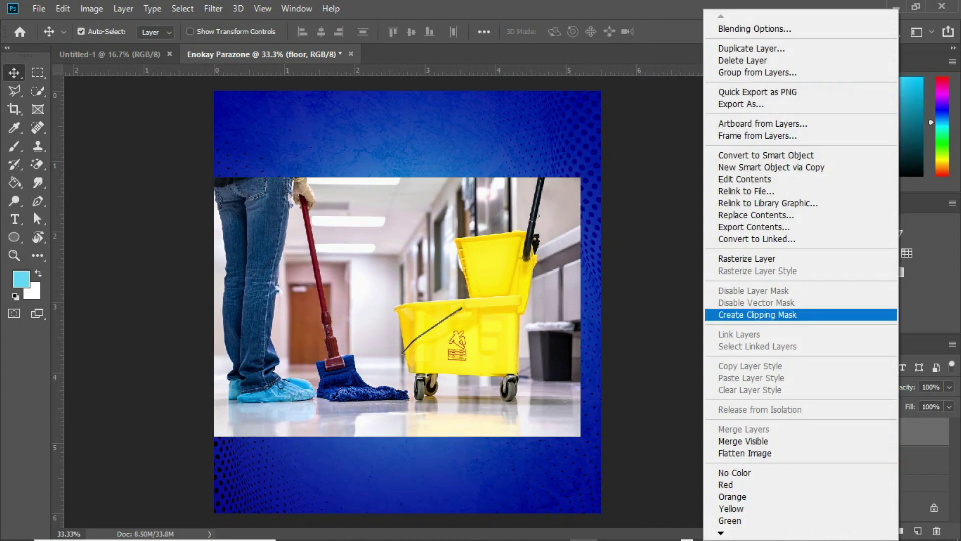
{"action": "left_click", "coordinate": [796, 315]}
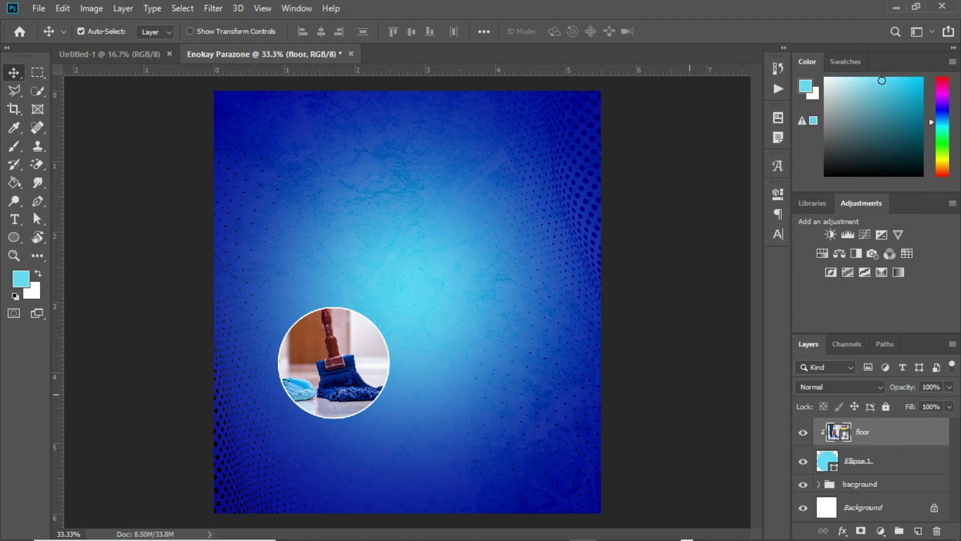
Scale the floor photo to about 6.9% and position it inside the circle.
{"action": "key", "text": "ctrl+t"}
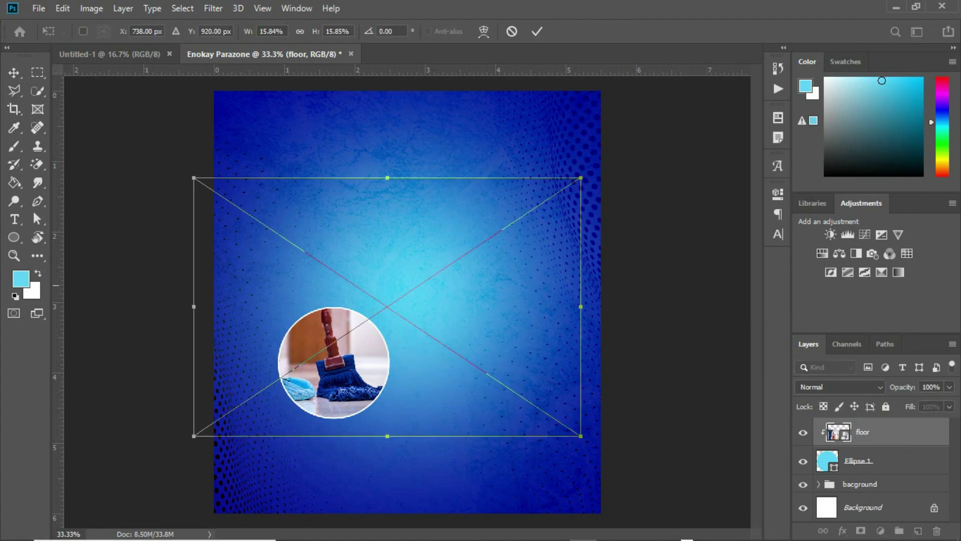
{"action": "left_click_drag", "start_coordinate": [581, 177], "coordinate": [479, 246]}
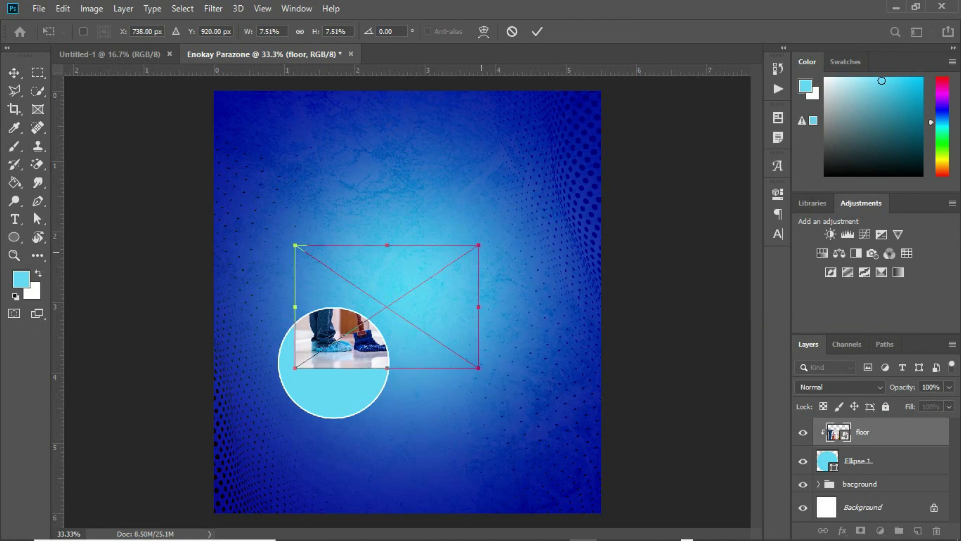
{"action": "left_click_drag", "start_coordinate": [461, 277], "coordinate": [426, 337]}
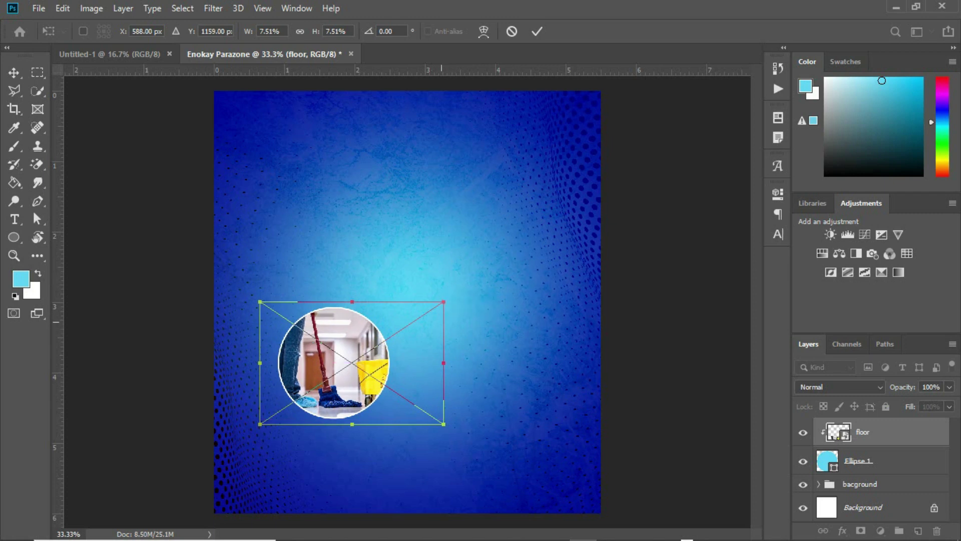
{"action": "left_click_drag", "start_coordinate": [444, 302], "coordinate": [436, 307]}
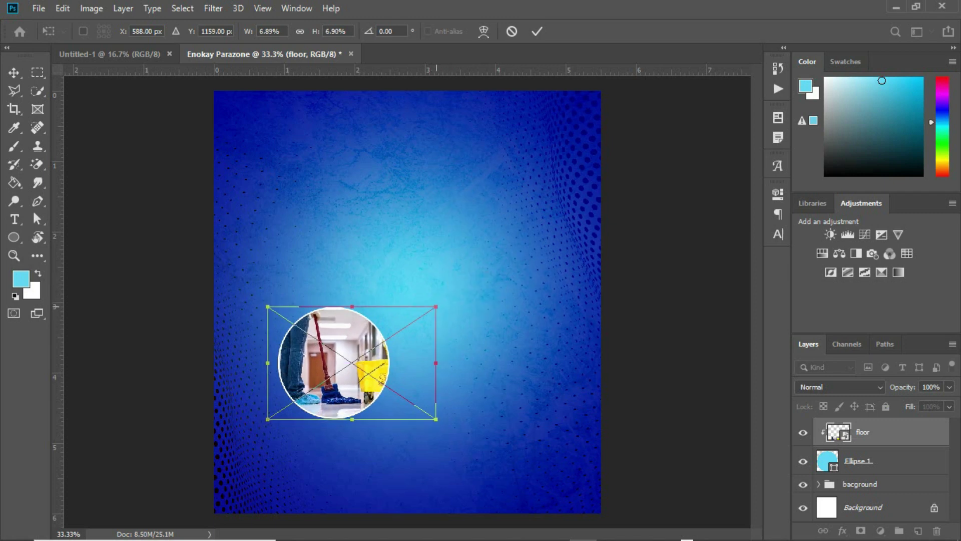
{"action": "double_click", "coordinate": [419, 319]}
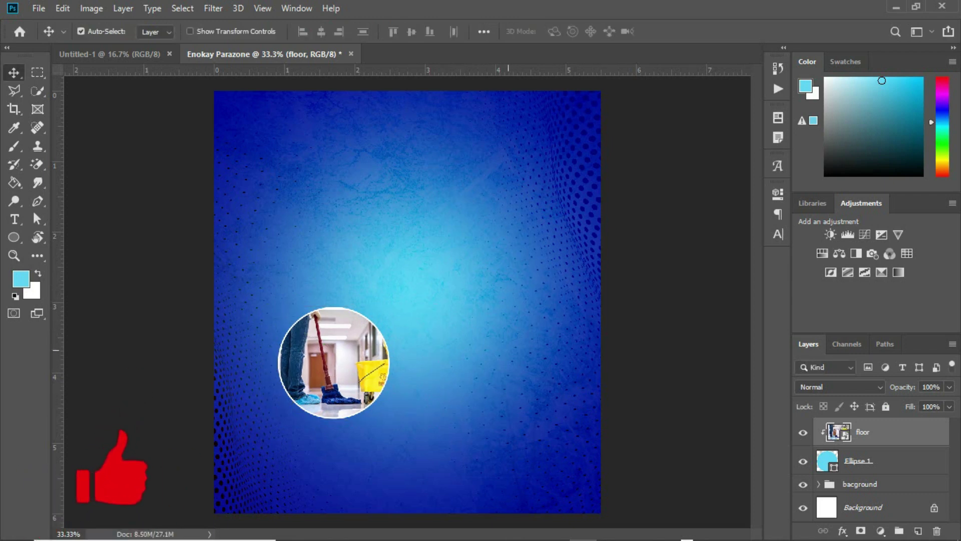
Drag the 'basket filled with cleaning tools' image from the Detergent folder into Photoshop.
{"action": "mouse_move", "coordinate": [415, 539]}
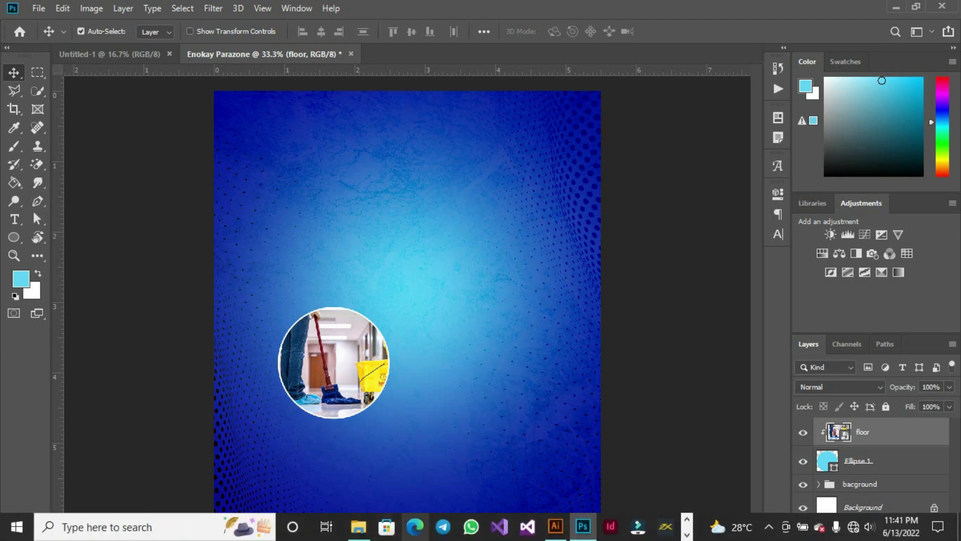
{"action": "left_click", "coordinate": [356, 532]}
{"action": "left_click", "coordinate": [359, 526]}
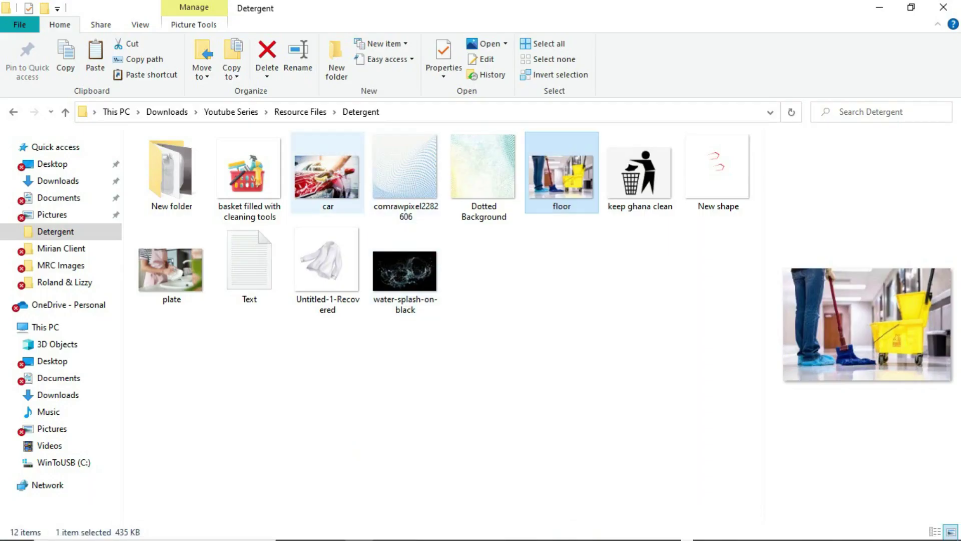
{"action": "left_click", "coordinate": [248, 175]}
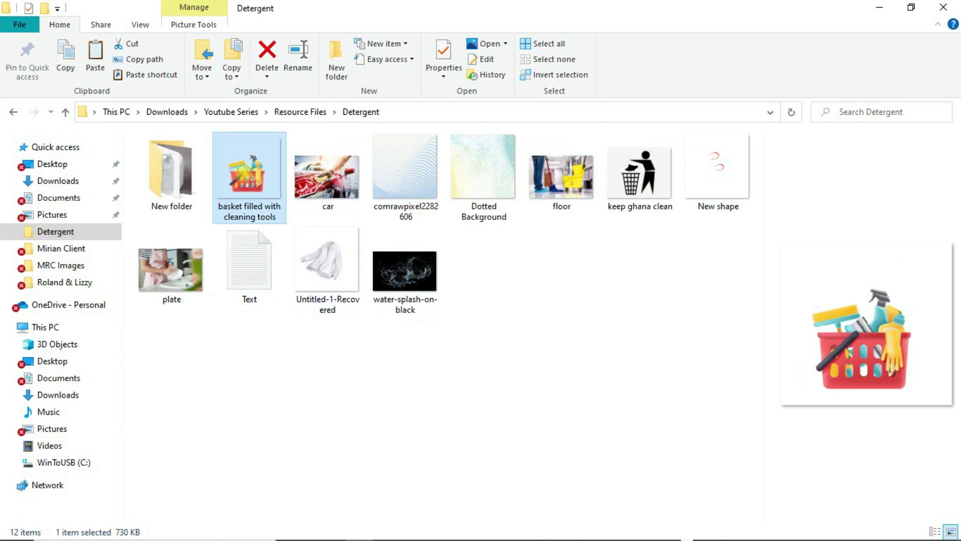
{"action": "left_click_drag", "start_coordinate": [247, 177], "coordinate": [441, 537]}
{"action": "left_click_drag", "start_coordinate": [445, 480], "coordinate": [516, 528]}
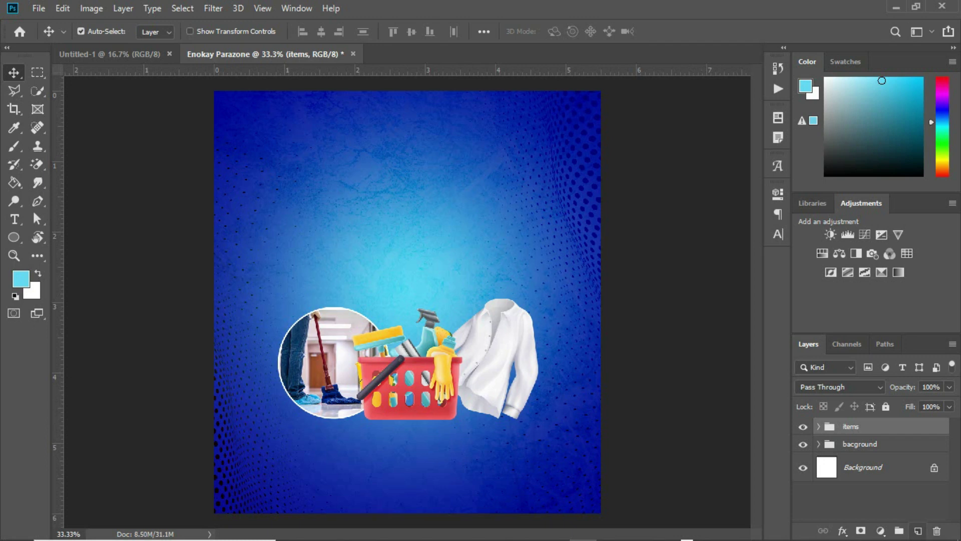
Add an empty Layer 2 at the top of the stack, above the items group.
{"action": "left_click", "coordinate": [919, 531]}
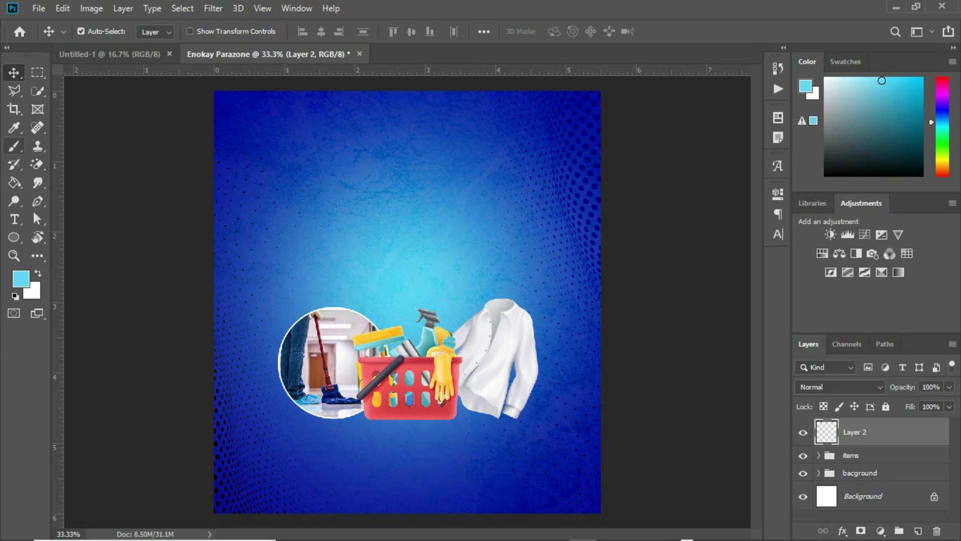
Paint a large soft black brush dab at the canvas centre on Layer 2.
{"action": "left_click", "coordinate": [14, 146]}
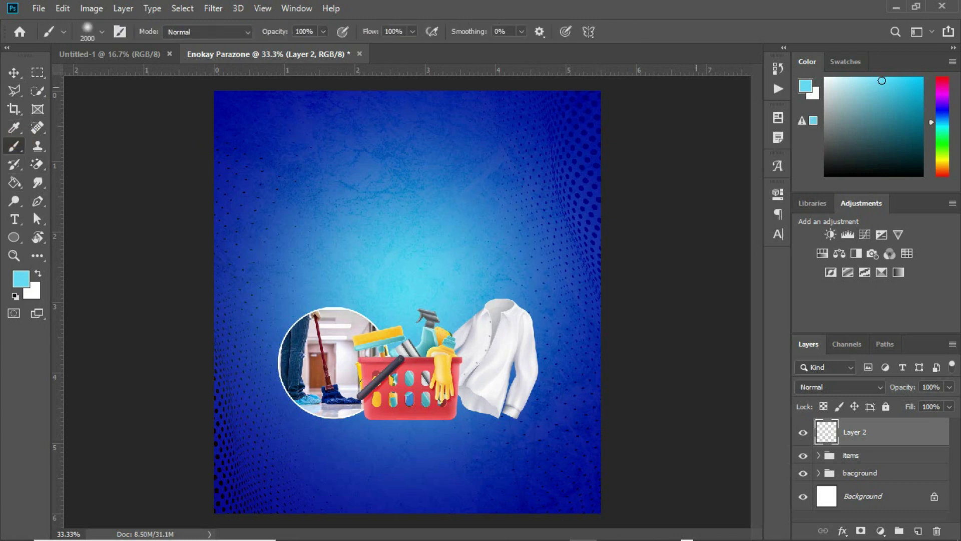
{"action": "left_click", "coordinate": [845, 163]}
{"action": "left_click_drag", "start_coordinate": [844, 163], "coordinate": [794, 196]}
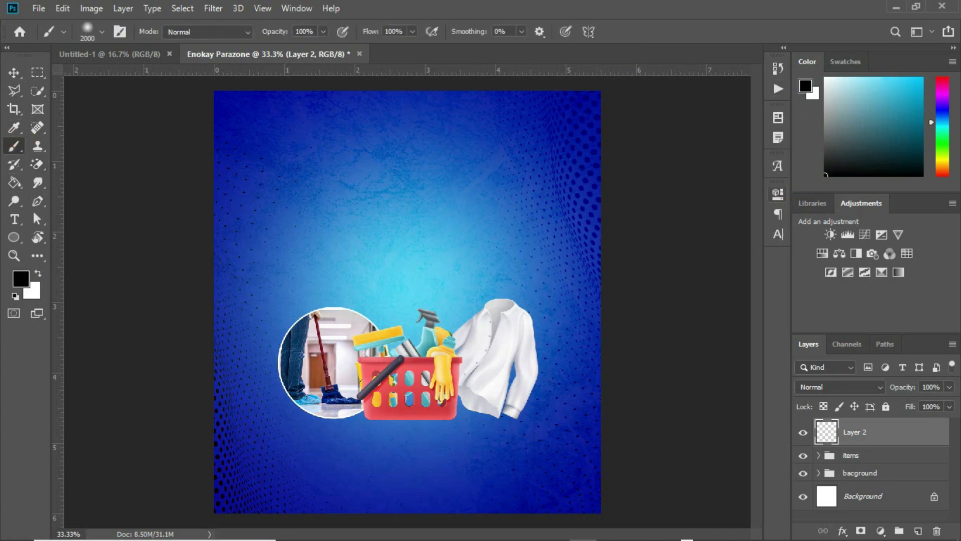
{"action": "key", "text": "bracketleft"}
{"action": "left_click", "coordinate": [398, 274]}
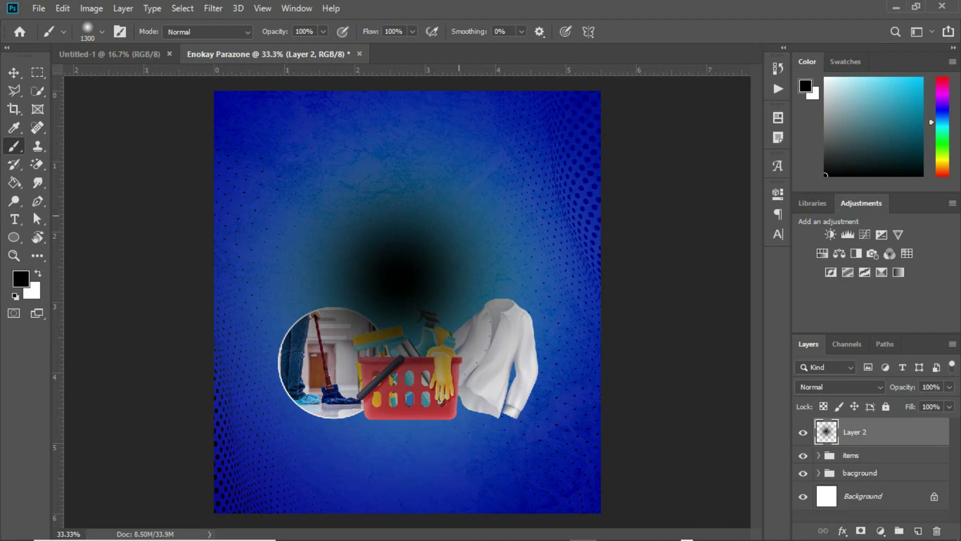
Squash the black dab into a thin flat oval shadow and move Layer 2 below the items group.
{"action": "left_click", "coordinate": [14, 73]}
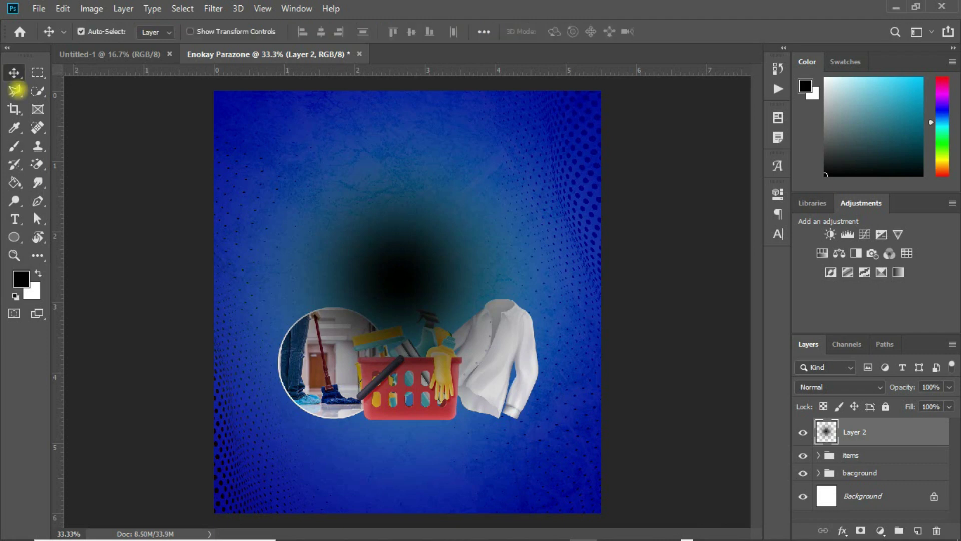
{"action": "key", "text": "ctrl+t"}
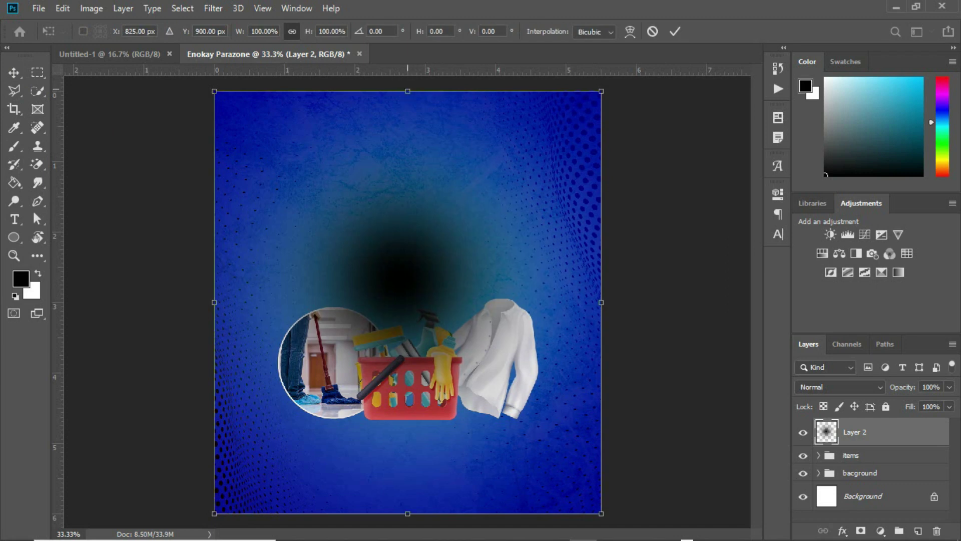
{"action": "left_click_drag", "start_coordinate": [408, 91], "coordinate": [447, 449]}
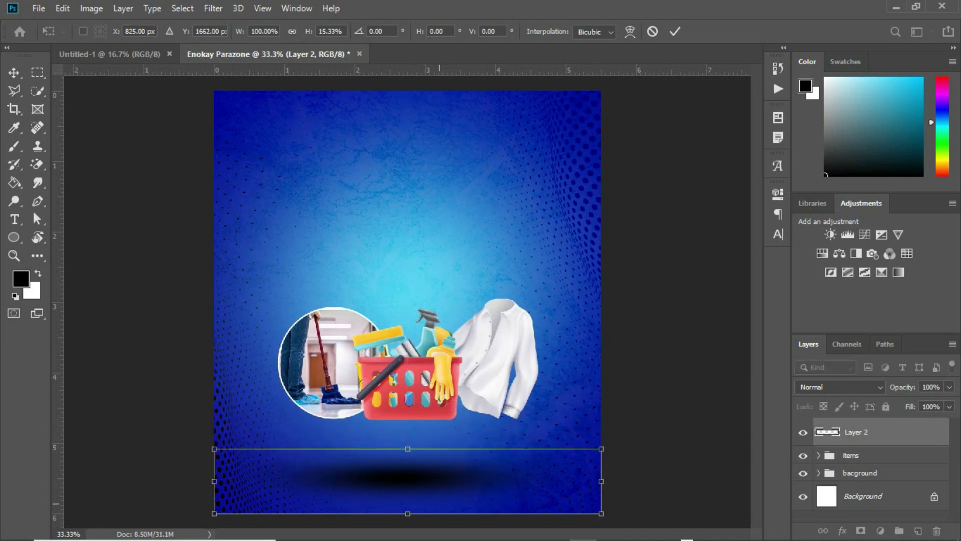
{"action": "left_click_drag", "start_coordinate": [408, 514], "coordinate": [400, 420]}
{"action": "key", "text": "Return"}
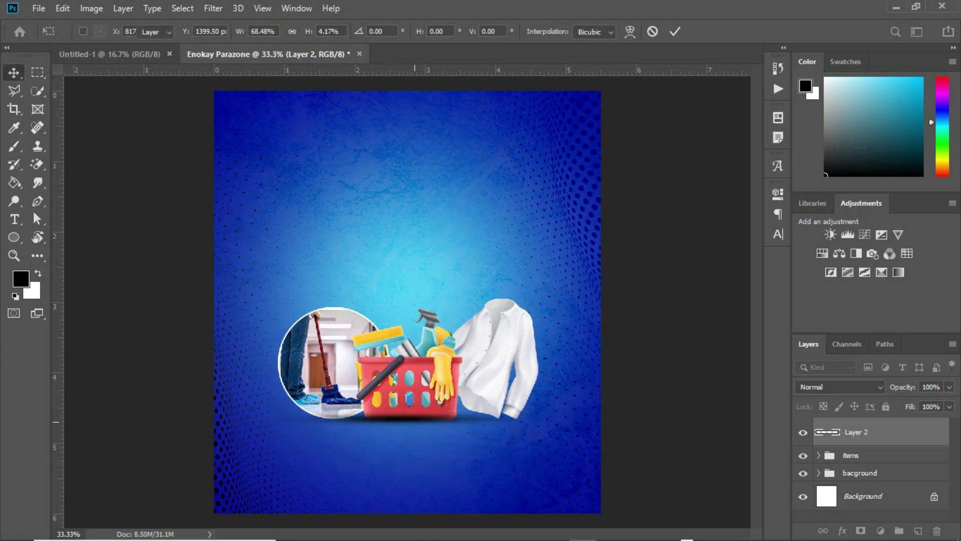
{"action": "left_click_drag", "start_coordinate": [870, 434], "coordinate": [854, 466]}
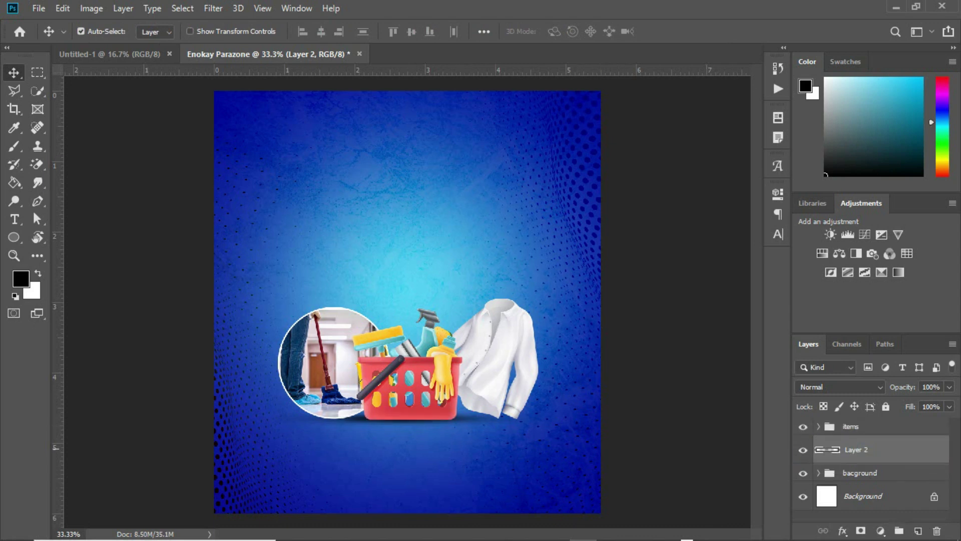
Duplicate the shadow as Layer 2 copy to darken it, then add empty Layer 3 above items.
{"action": "left_click_drag", "start_coordinate": [464, 424], "coordinate": [463, 419]}
{"action": "key", "text": "ctrl+j"}
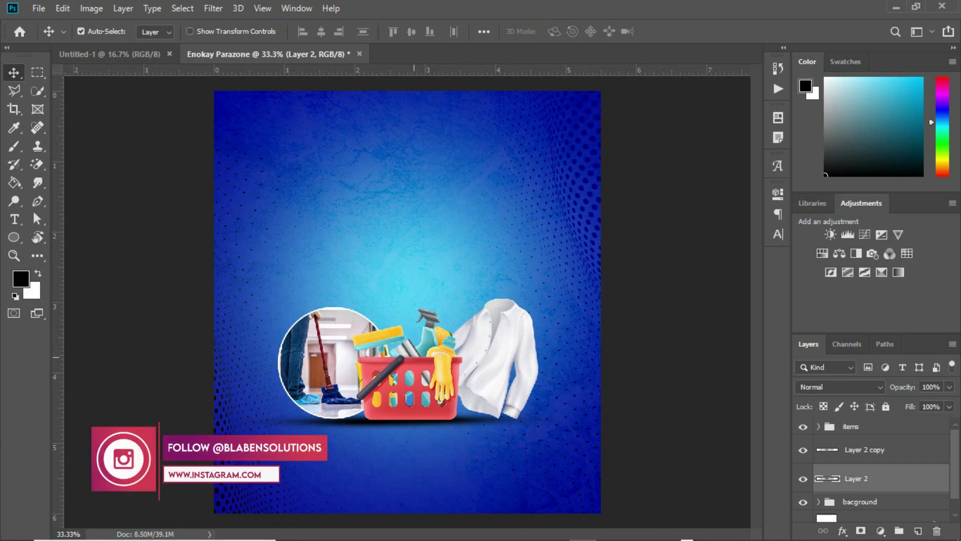
{"action": "left_click", "coordinate": [875, 429]}
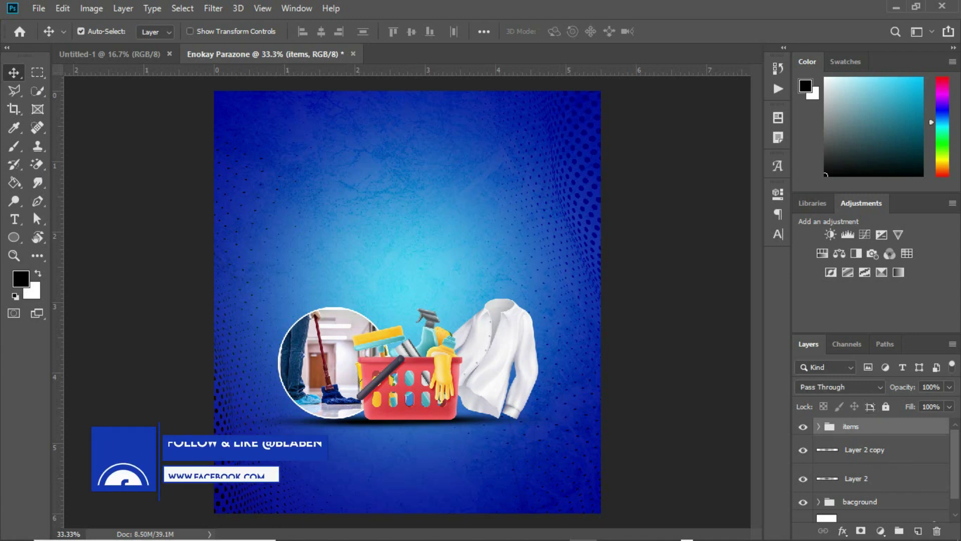
{"action": "left_click", "coordinate": [919, 530]}
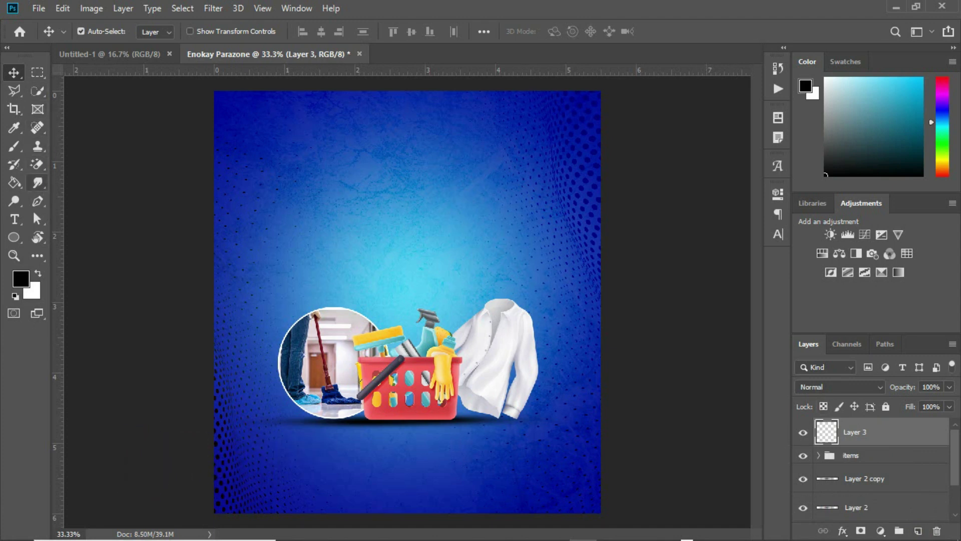
Try placing a left anchor and curved right anchor with the Pen tool, undoing the misplaced attempts.
{"action": "left_click", "coordinate": [38, 201]}
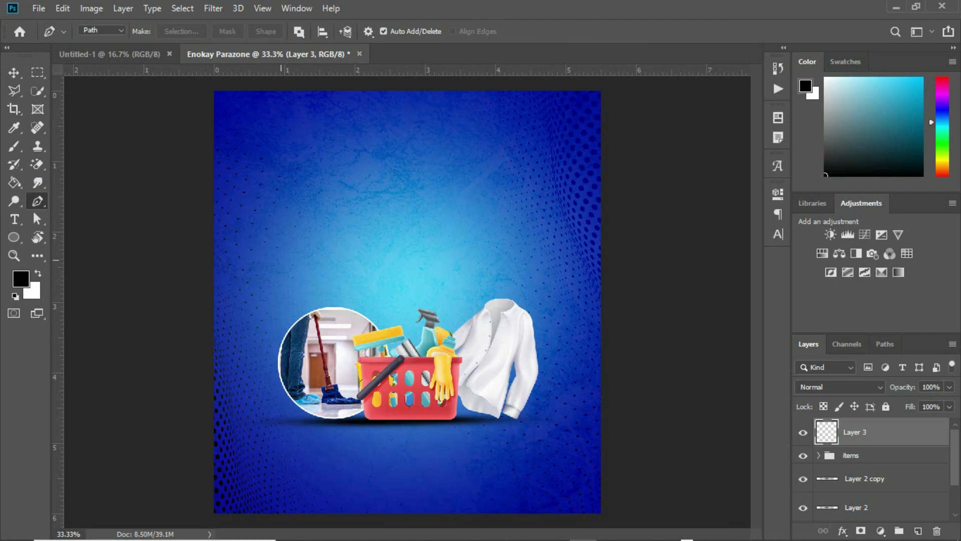
{"action": "left_click", "coordinate": [274, 258]}
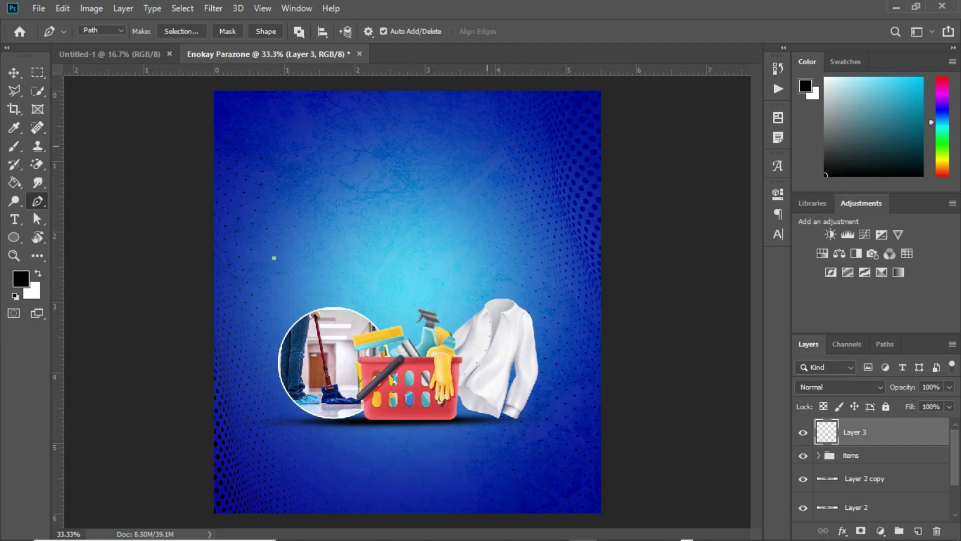
{"action": "left_click_drag", "start_coordinate": [550, 203], "coordinate": [614, 265]}
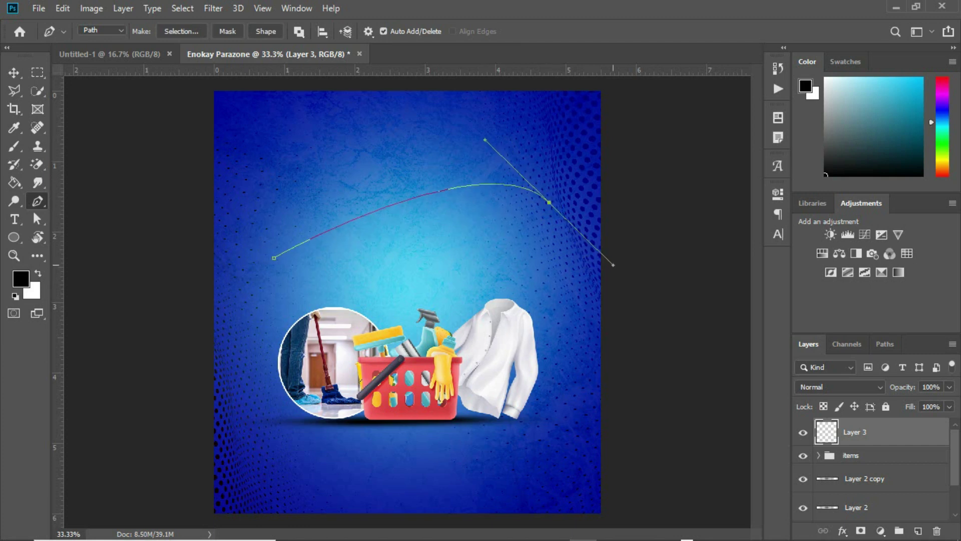
{"action": "key", "text": "ctrl+z"}
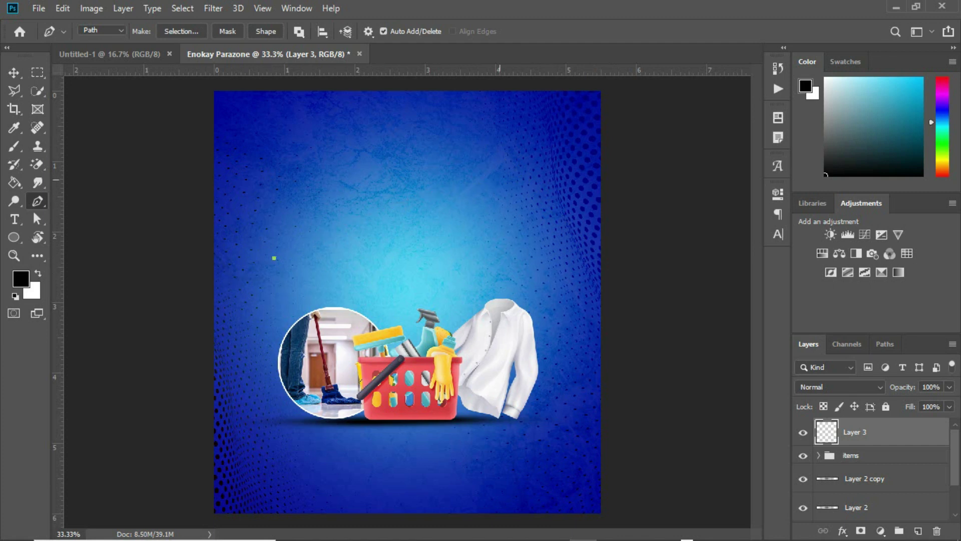
{"action": "left_click", "coordinate": [551, 227]}
{"action": "left_click_drag", "start_coordinate": [552, 227], "coordinate": [585, 249]}
{"action": "key", "text": "ctrl+z"}
{"action": "left_click_drag", "start_coordinate": [528, 188], "coordinate": [601, 243]}
{"action": "key", "text": "ctrl+z"}
{"action": "key", "text": "ctrl+z"}
Draw the final arc path from the flyer's left side curving up to the right.
{"action": "left_click", "coordinate": [275, 250]}
{"action": "left_click_drag", "start_coordinate": [522, 182], "coordinate": [667, 271]}
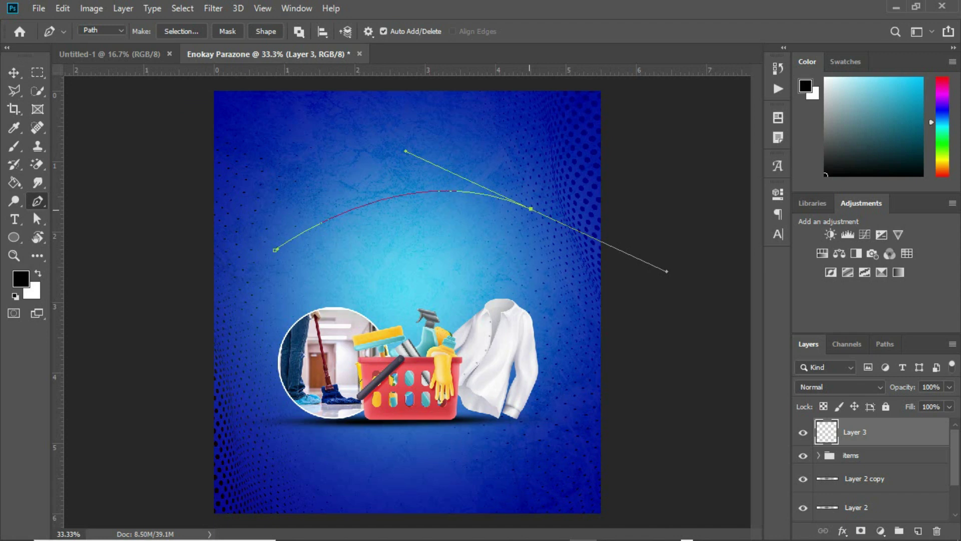
{"action": "left_click", "coordinate": [531, 208], "text": "alt"}
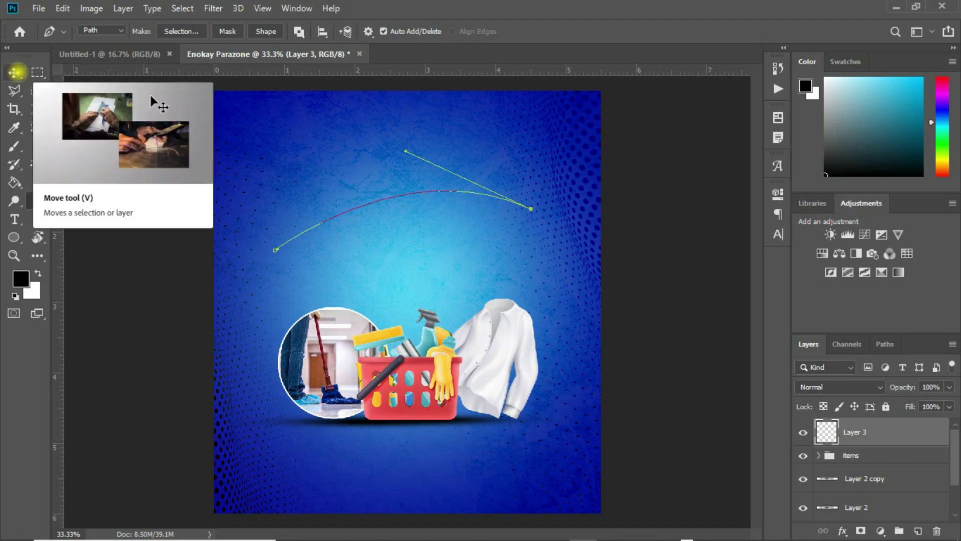
{"action": "left_click", "coordinate": [14, 72]}
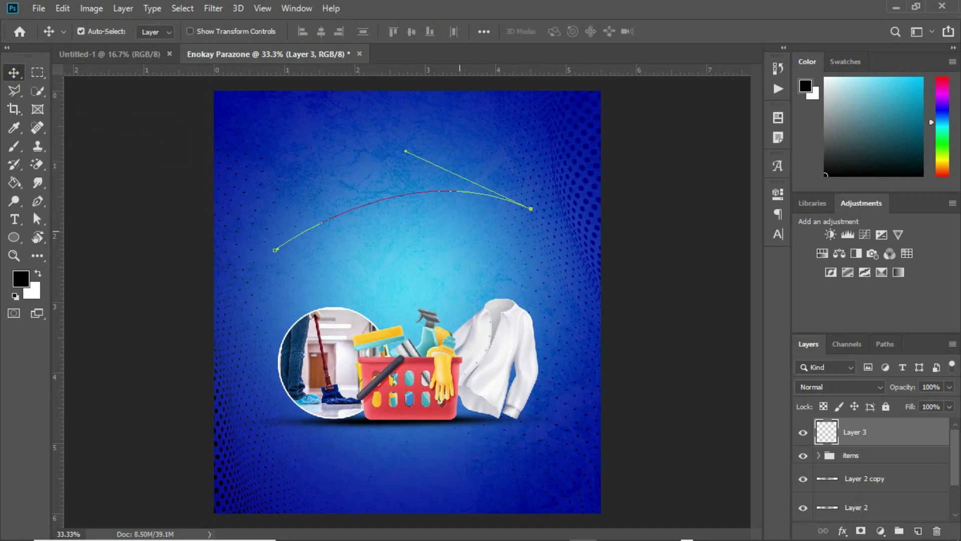
{"action": "left_click", "coordinate": [14, 219]}
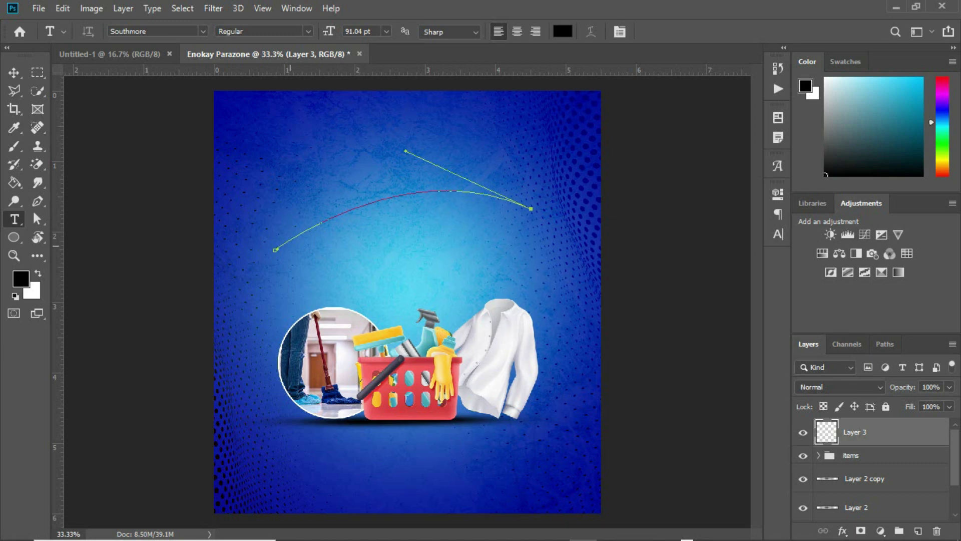
Type 'Enokay' along the curved path.
{"action": "left_click", "coordinate": [277, 248]}
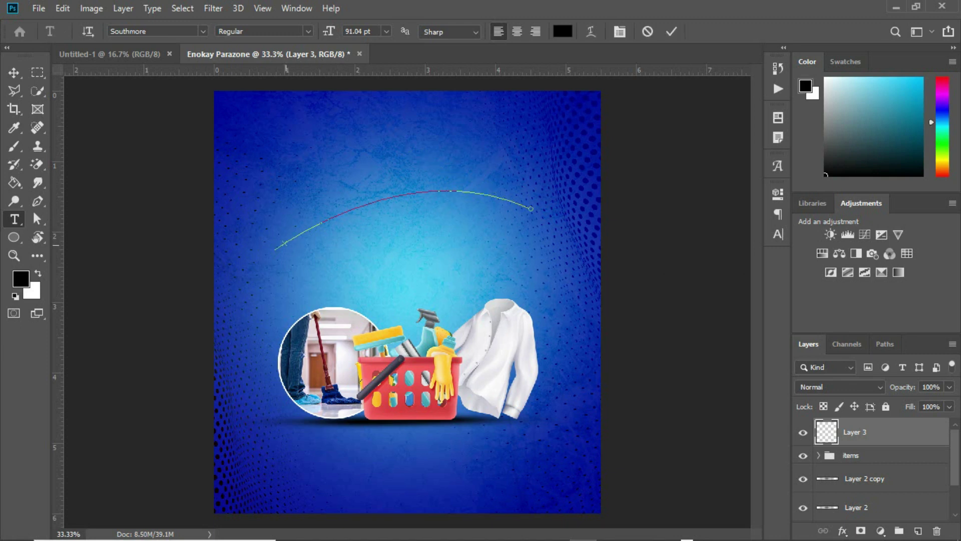
{"action": "left_click", "coordinate": [433, 175]}
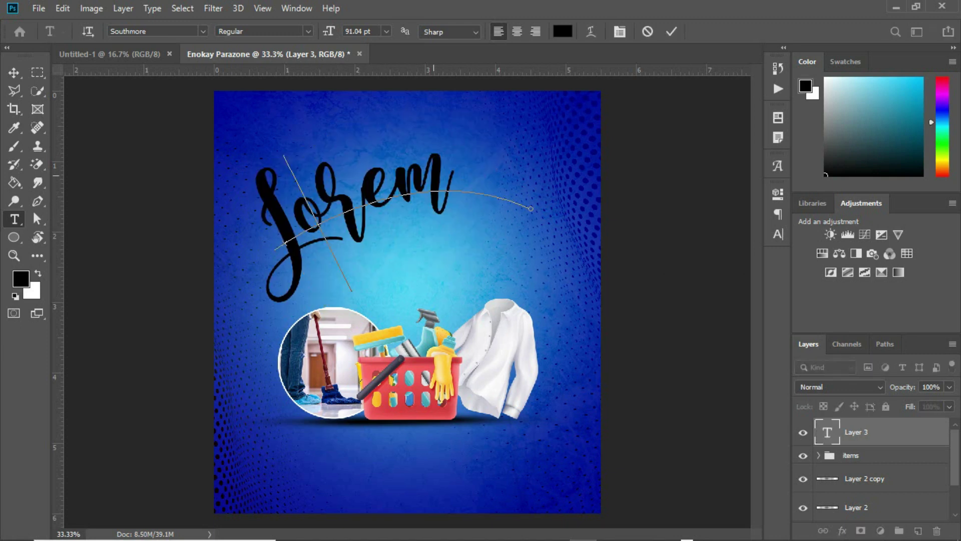
{"action": "type", "text": "Eno"}
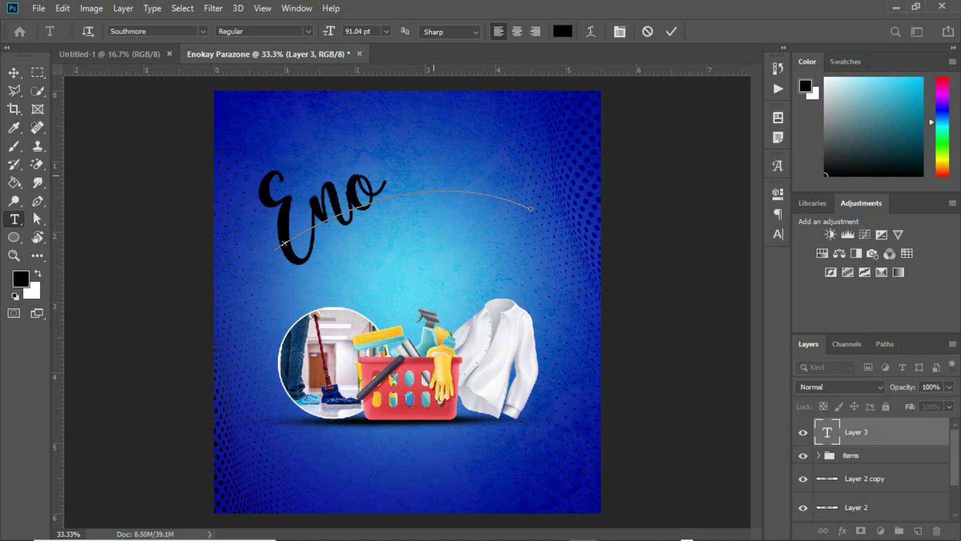
{"action": "type", "text": "kay"}
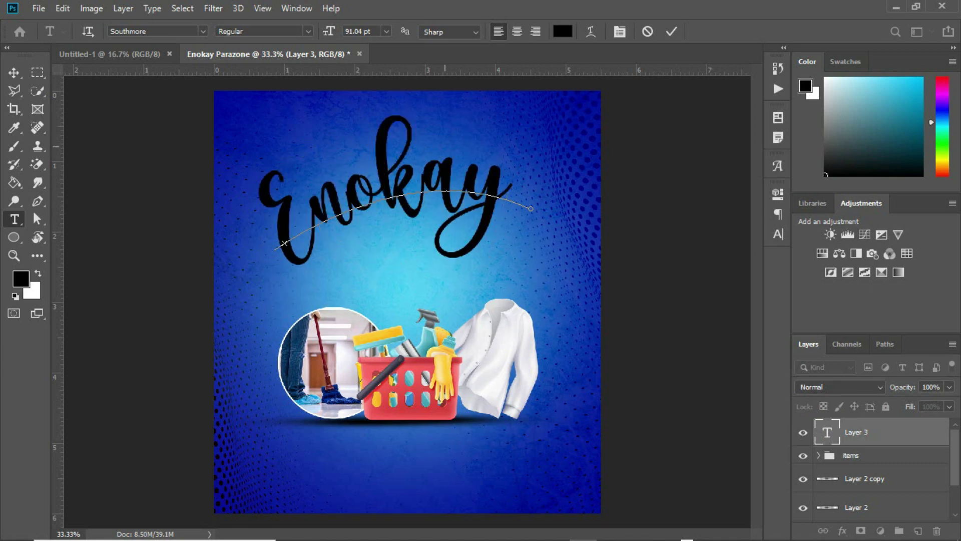
{"action": "left_click", "coordinate": [13, 72]}
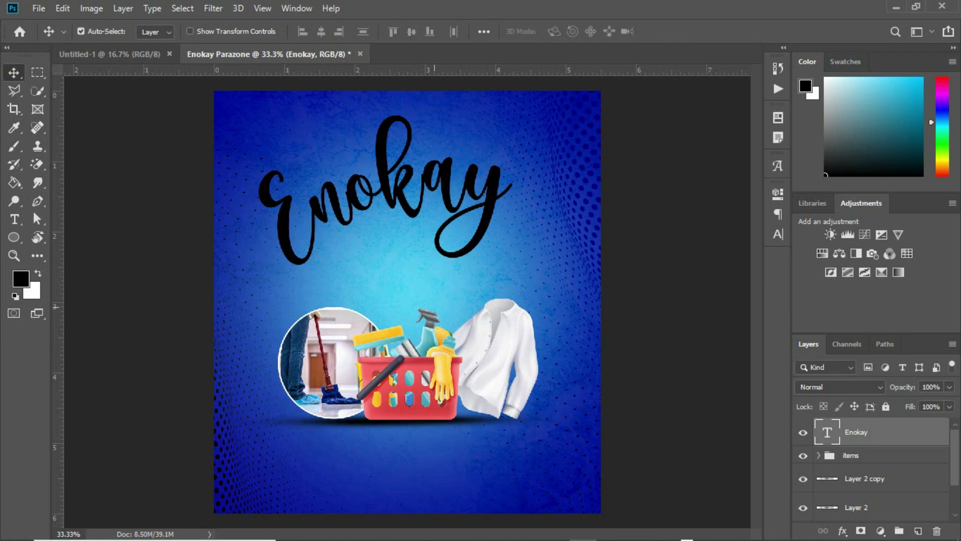
Set the title font to Kenyan Coffee with All Caps.
{"action": "left_click", "coordinate": [778, 234]}
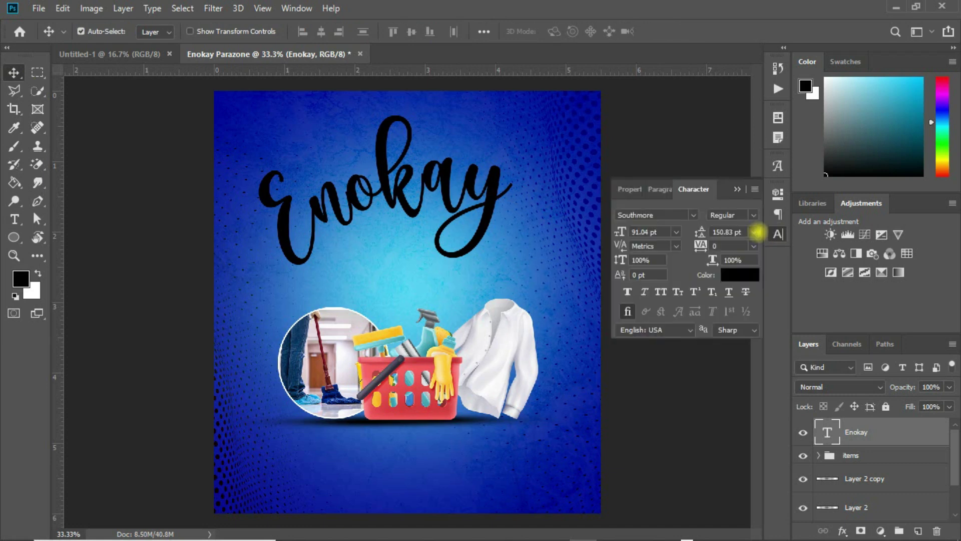
{"action": "left_click", "coordinate": [694, 215]}
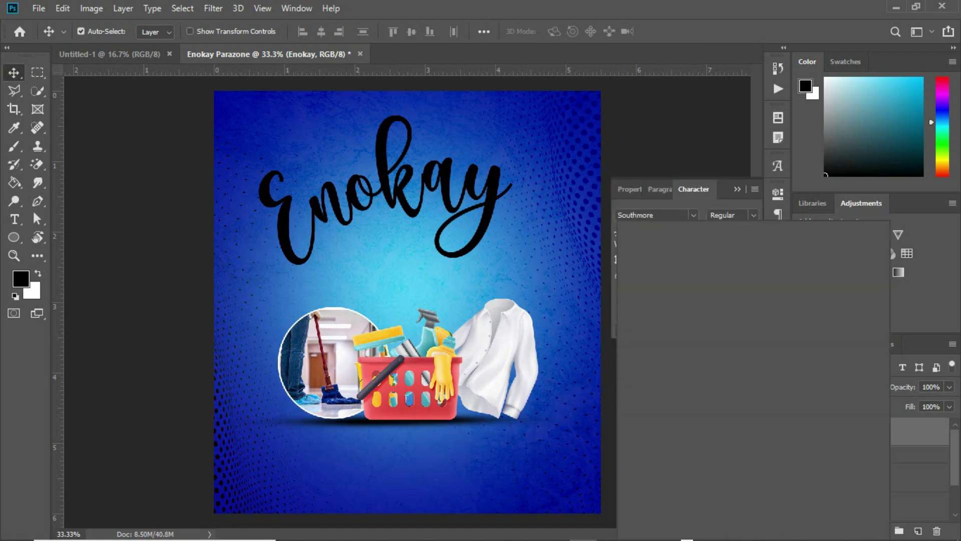
{"action": "type", "text": "Kenyan Coffee"}
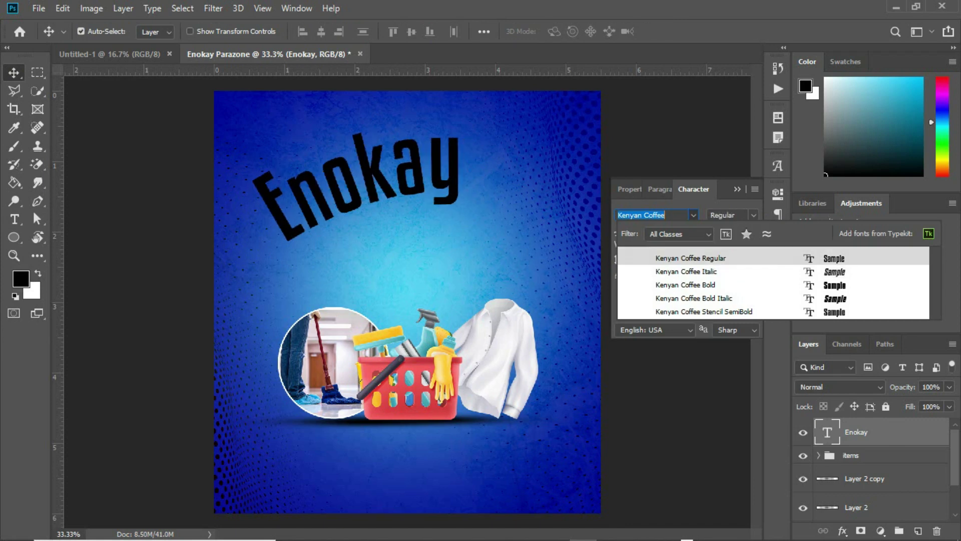
{"action": "key", "text": "Return"}
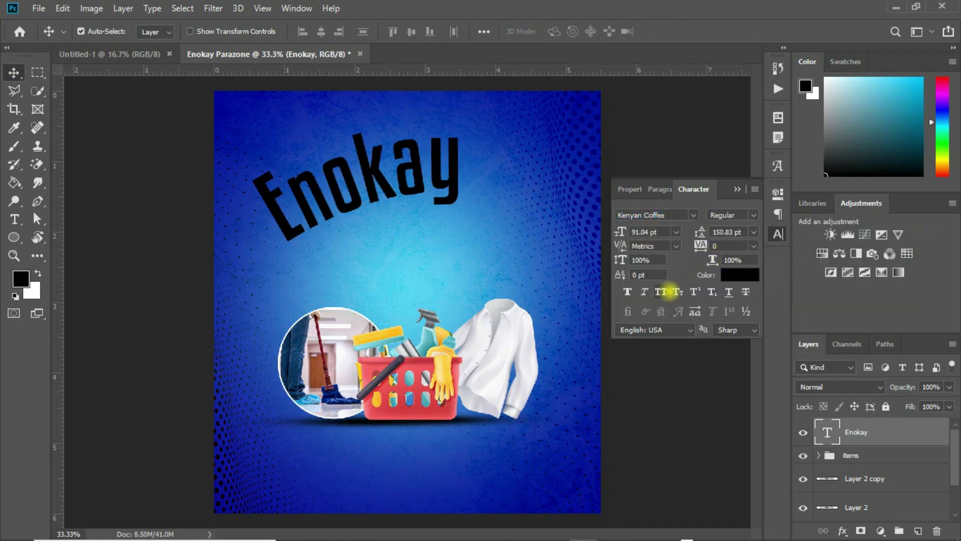
{"action": "left_click", "coordinate": [661, 291]}
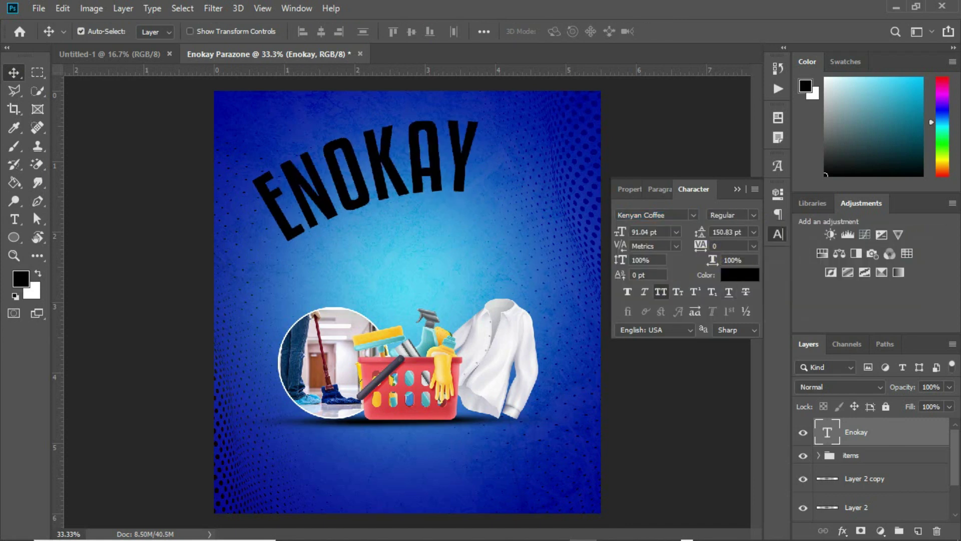
Recolour the ENOKAY title from yellow to red (ff2a00).
{"action": "left_click", "coordinate": [743, 271]}
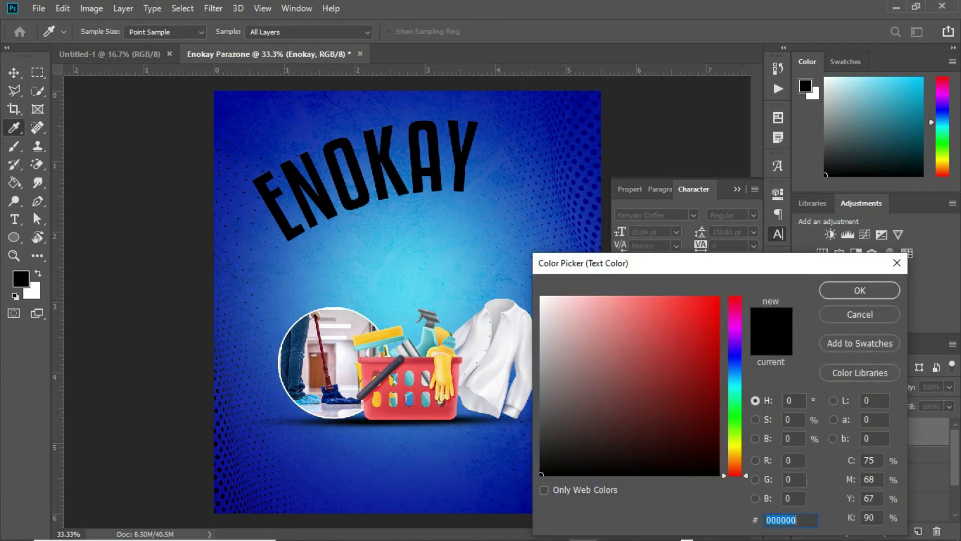
{"action": "type", "text": "ff0000"}
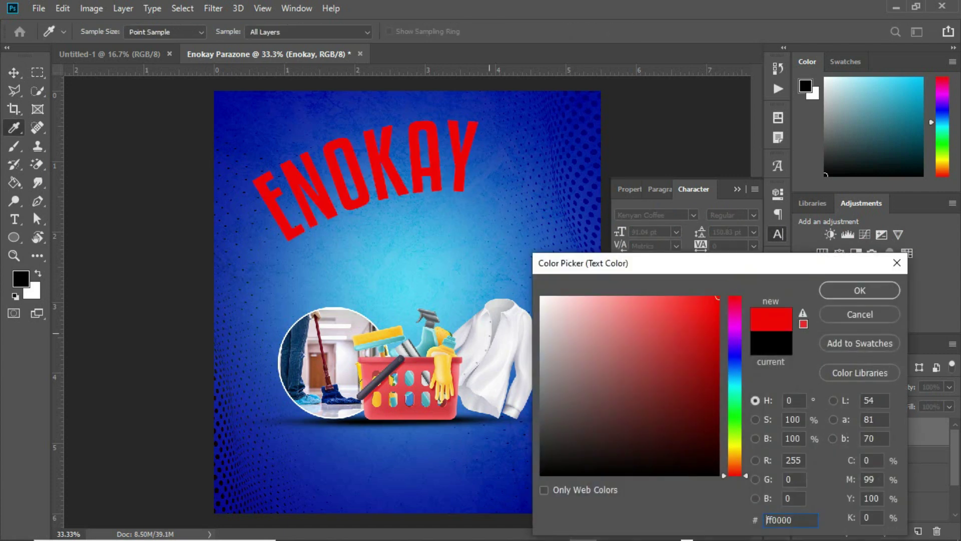
{"action": "left_click", "coordinate": [444, 415]}
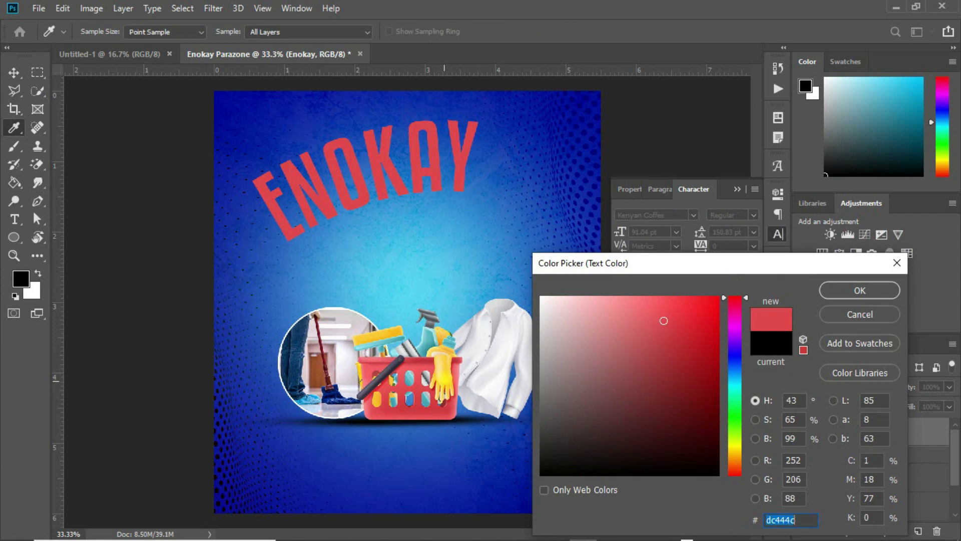
{"action": "left_click", "coordinate": [444, 378]}
{"action": "left_click_drag", "start_coordinate": [705, 329], "coordinate": [752, 271]}
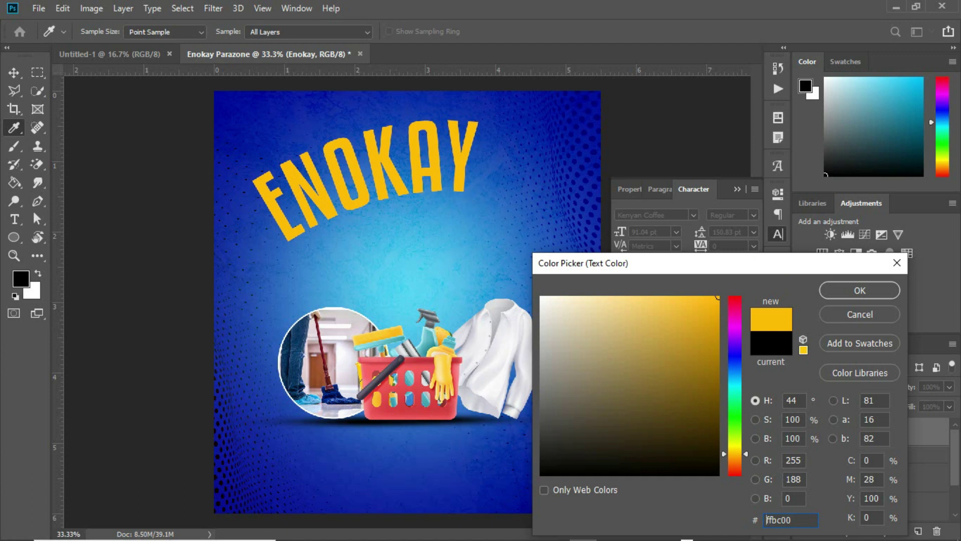
{"action": "left_click_drag", "start_coordinate": [746, 453], "coordinate": [746, 470]}
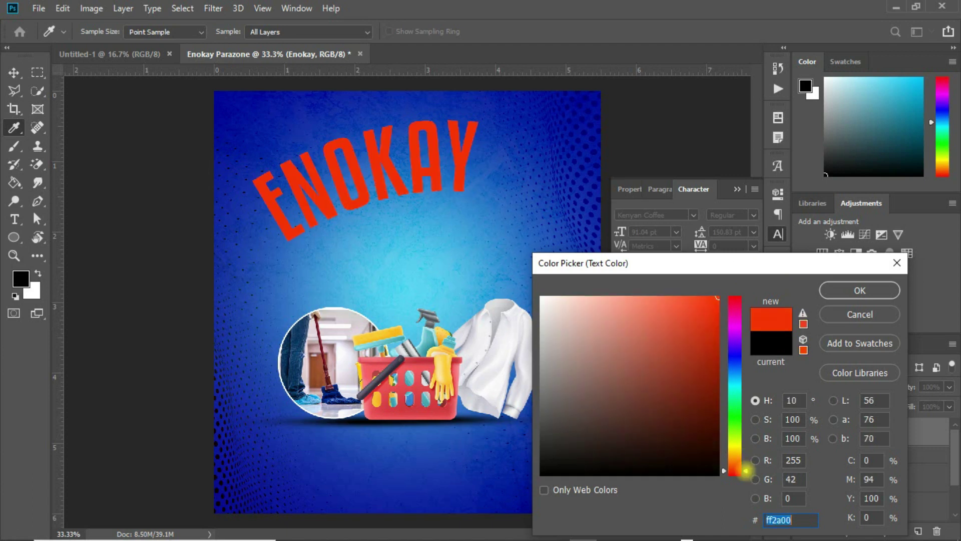
{"action": "left_click", "coordinate": [847, 288]}
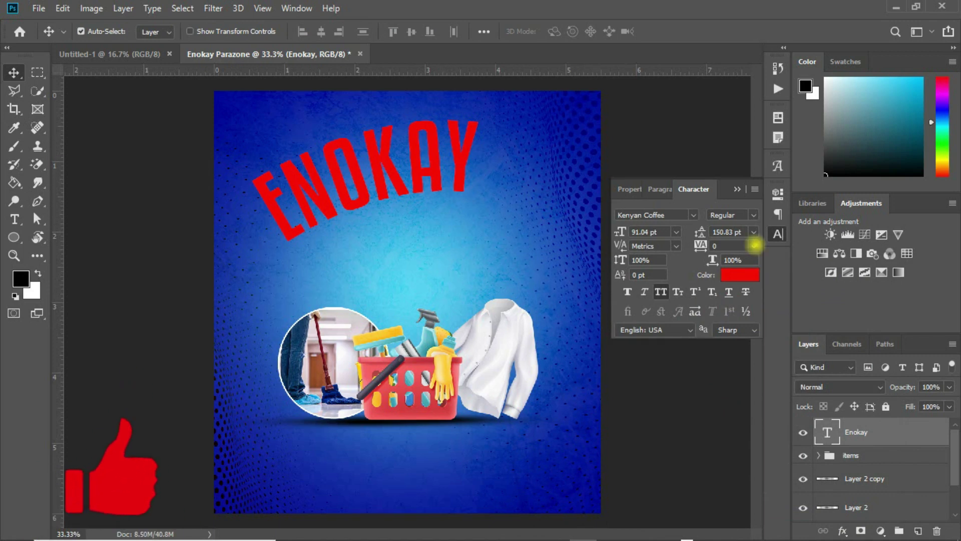
Tighten the ENOKAY tracking to -50.
{"action": "left_click", "coordinate": [754, 245]}
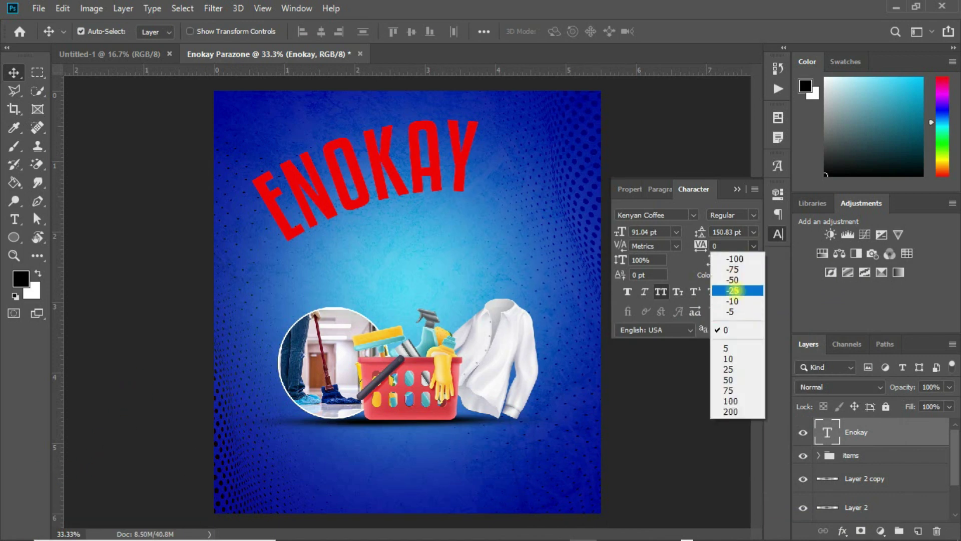
{"action": "left_click", "coordinate": [734, 290]}
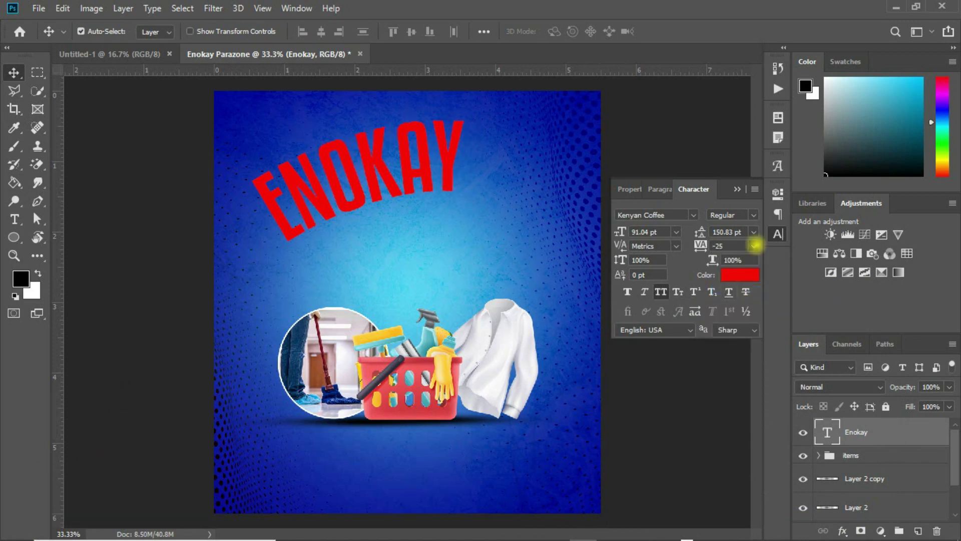
{"action": "left_click", "coordinate": [755, 245]}
{"action": "left_click", "coordinate": [734, 278]}
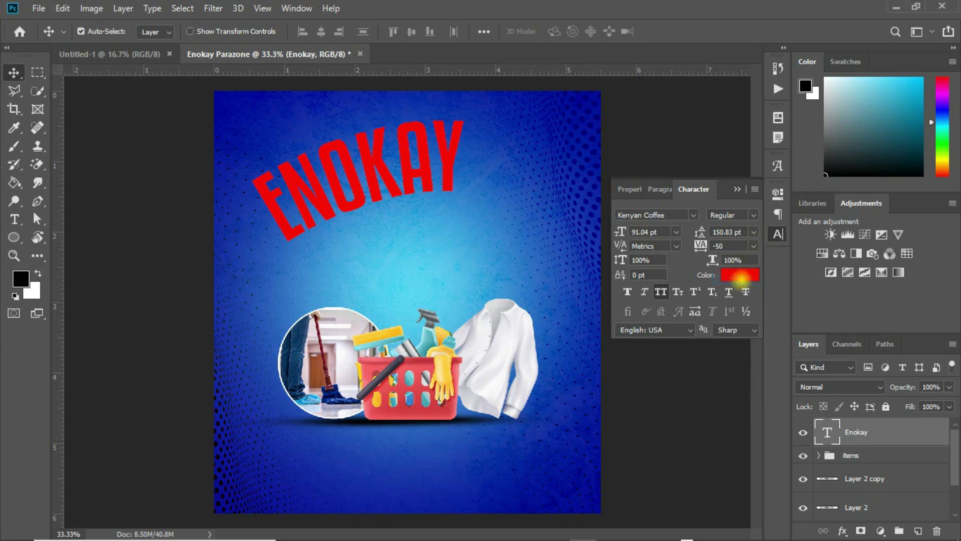
{"action": "left_click_drag", "start_coordinate": [431, 161], "coordinate": [447, 163]}
{"action": "key", "text": "ctrl+z"}
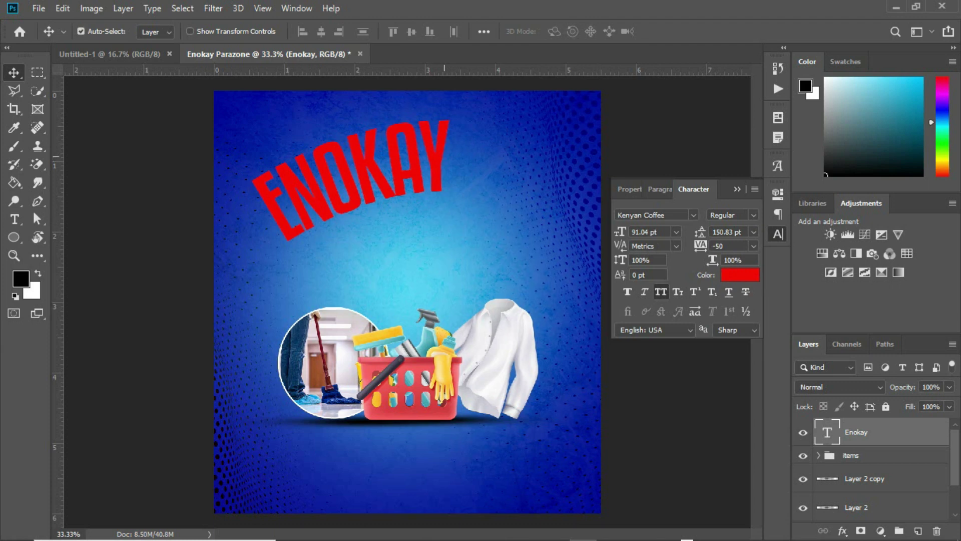
{"action": "left_click", "coordinate": [738, 189]}
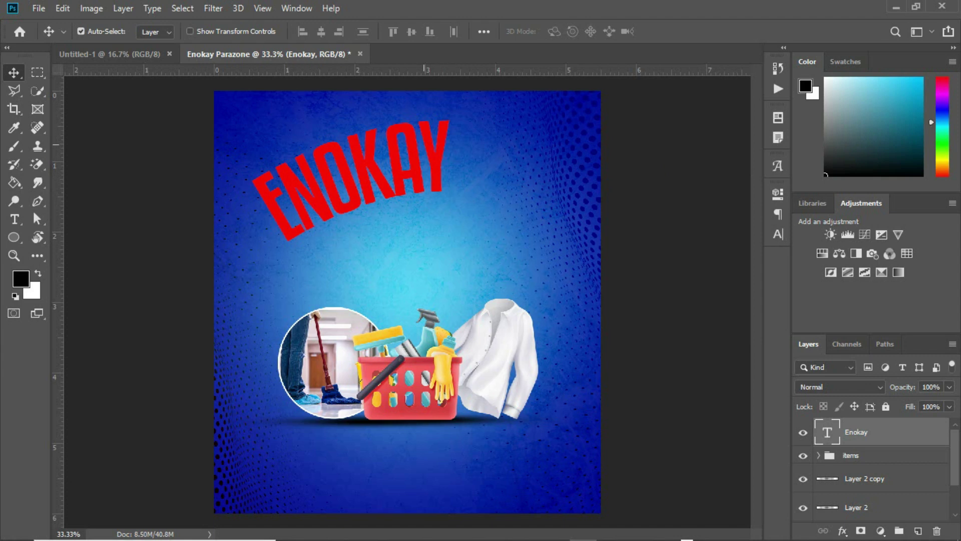
Scale the ENOKAY title up to about 129% and shift it right.
{"action": "left_click_drag", "start_coordinate": [436, 150], "coordinate": [449, 183]}
{"action": "key", "text": "ctrl+t"}
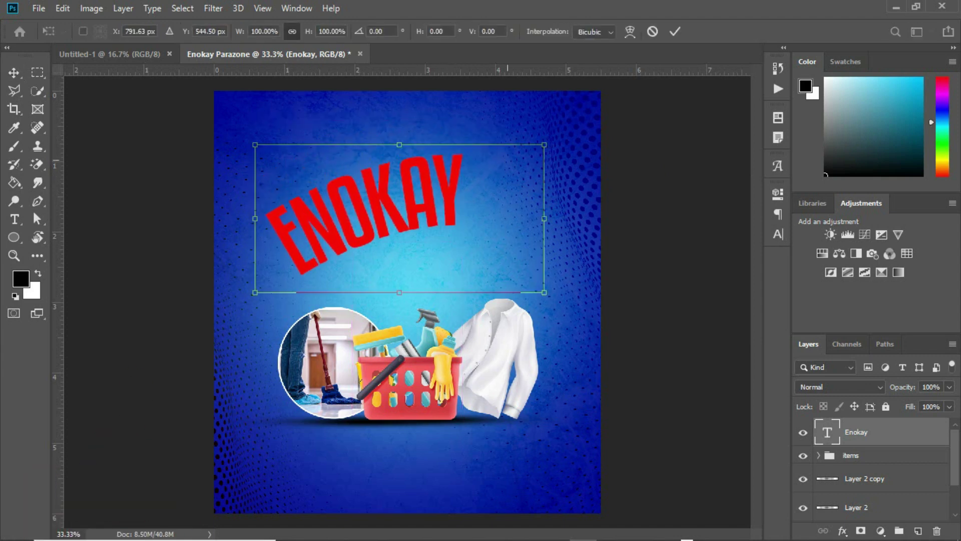
{"action": "left_click_drag", "start_coordinate": [544, 145], "coordinate": [585, 124]}
{"action": "key", "text": "Return"}
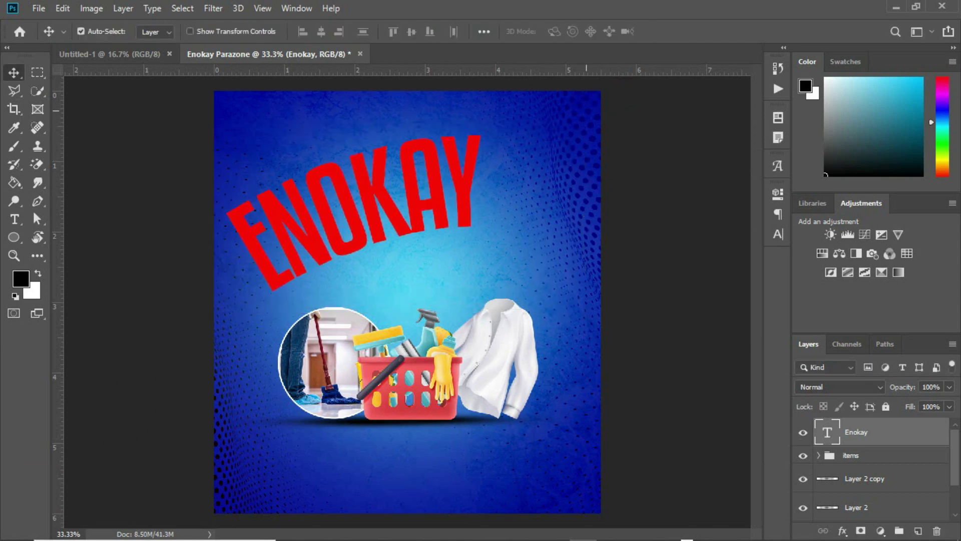
{"action": "left_click_drag", "start_coordinate": [458, 181], "coordinate": [480, 178]}
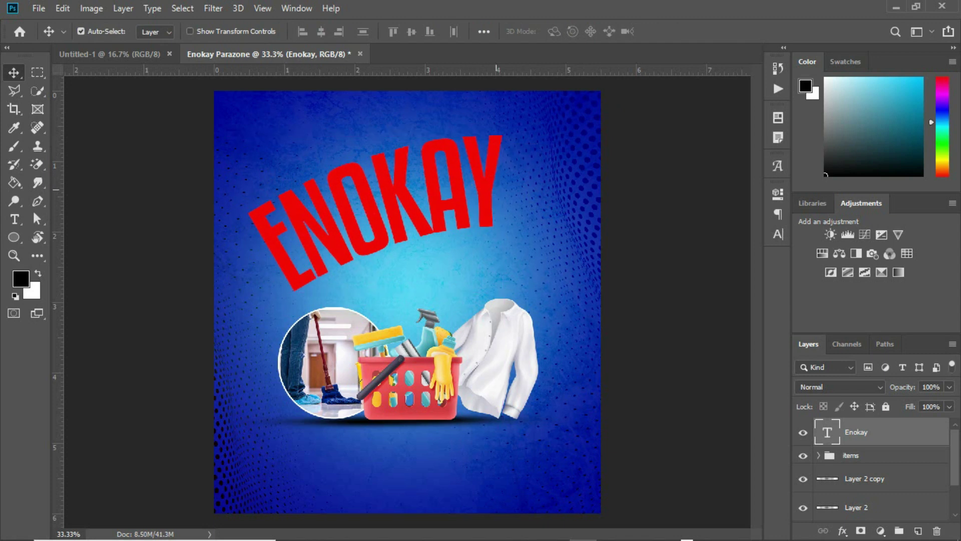
Slide ENOKAY along its path and reshape the path ends into a steeper, even arch.
{"action": "left_click", "coordinate": [14, 219]}
{"action": "left_click", "coordinate": [355, 238]}
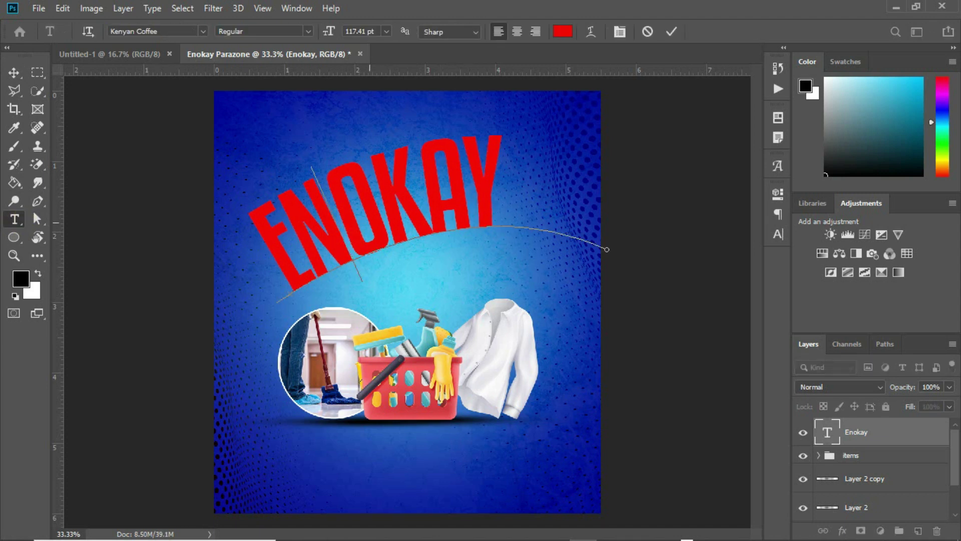
{"action": "left_click", "coordinate": [276, 265]}
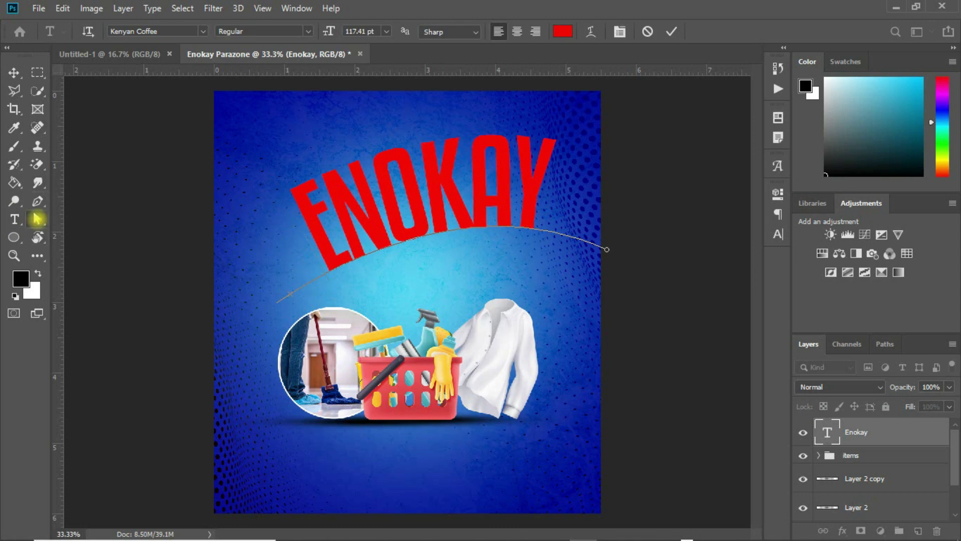
{"action": "left_click", "coordinate": [37, 219]}
{"action": "left_click_drag", "start_coordinate": [606, 249], "coordinate": [592, 295]}
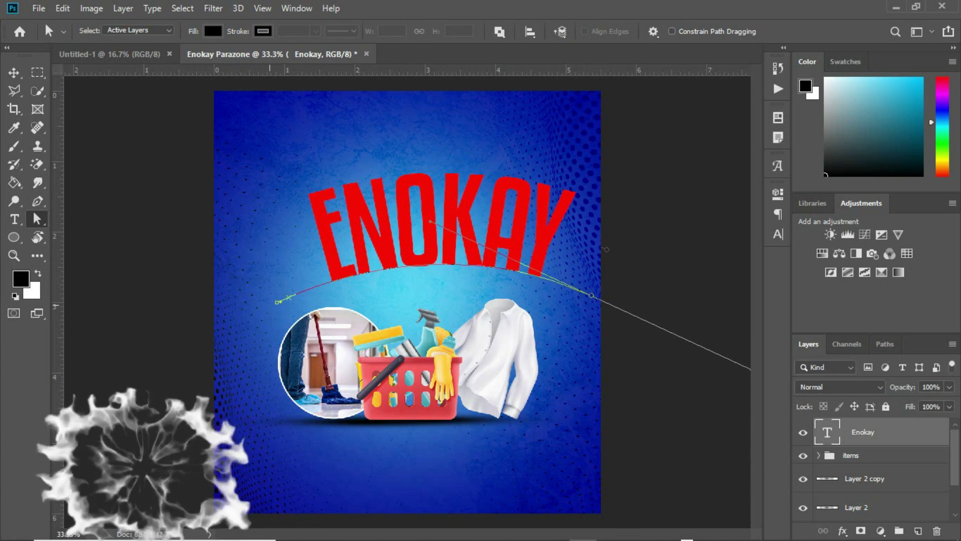
{"action": "left_click_drag", "start_coordinate": [278, 303], "coordinate": [274, 273]}
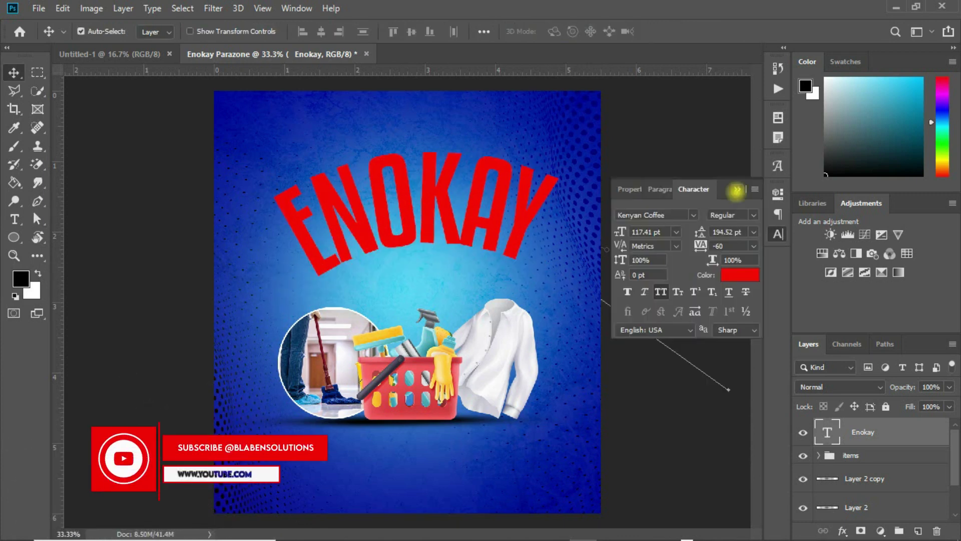
{"action": "left_click", "coordinate": [737, 190]}
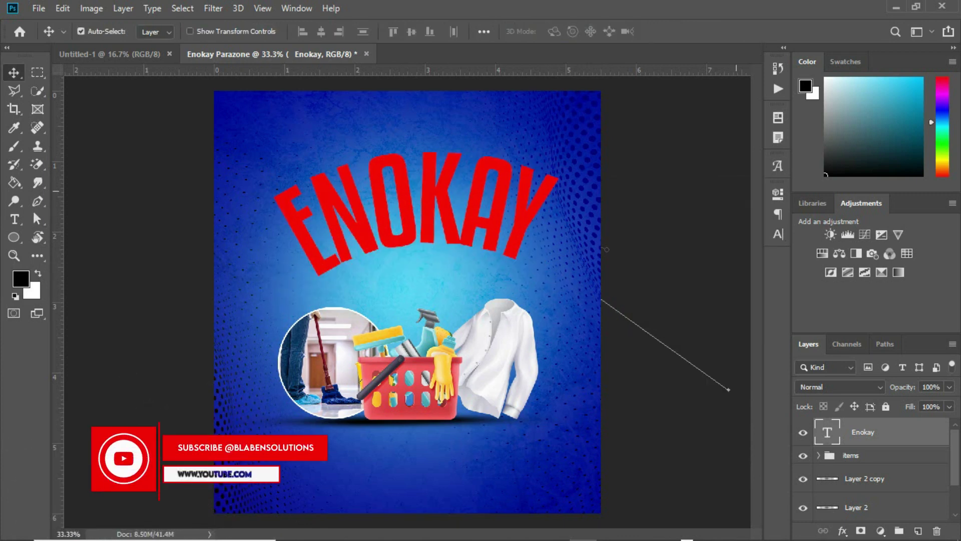
{"action": "left_click", "coordinate": [778, 234]}
{"action": "left_click", "coordinate": [778, 234]}
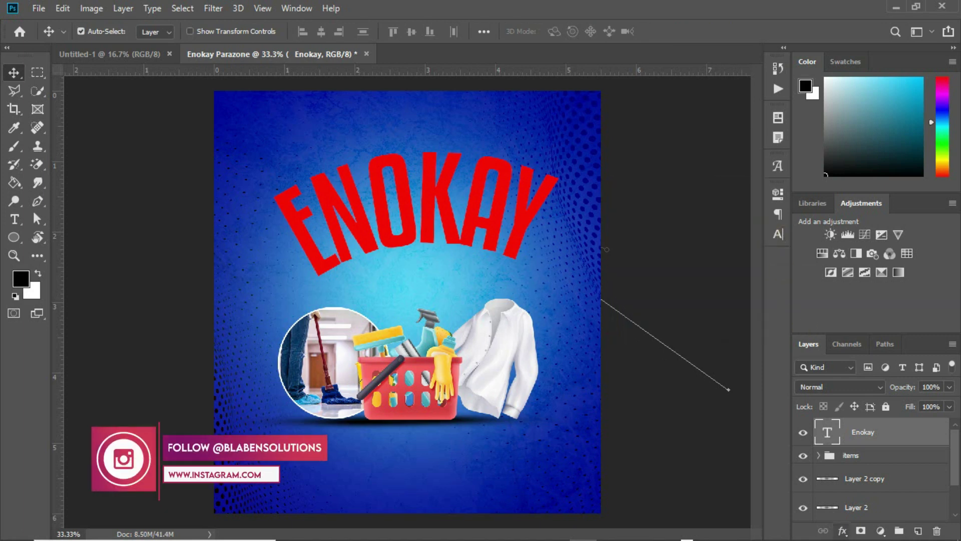
Give the ENOKAY layer a 15 px white Stroke effect.
{"action": "left_click", "coordinate": [843, 530]}
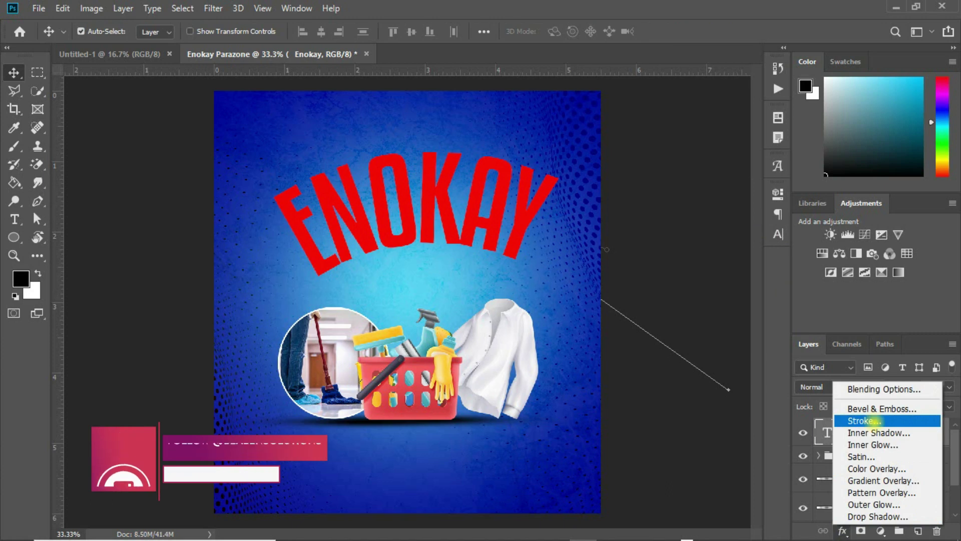
{"action": "left_click", "coordinate": [872, 421]}
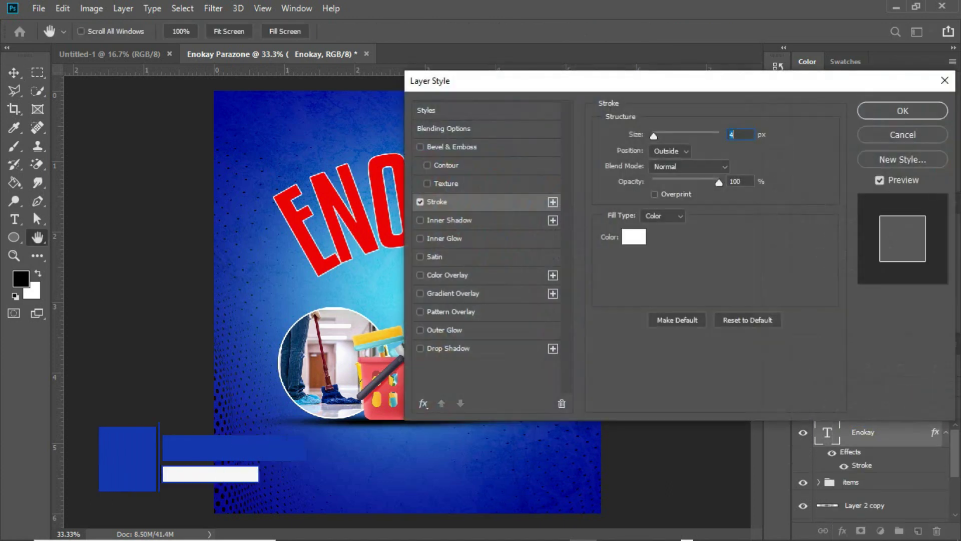
{"action": "left_click_drag", "start_coordinate": [704, 83], "coordinate": [813, 109]}
{"action": "key", "text": "Up"}
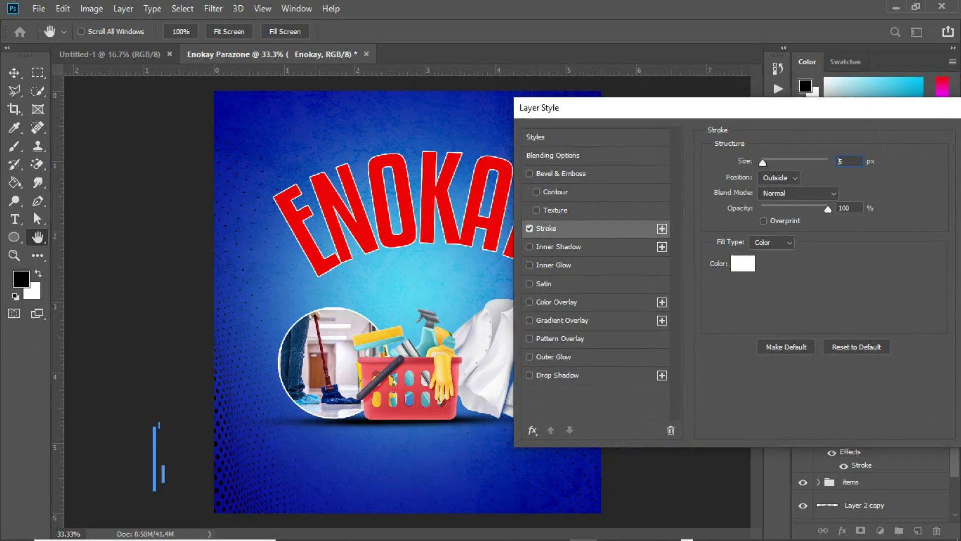
{"action": "key", "text": "Up"}
{"action": "key", "text": "Up"}
{"action": "key", "text": "Up"}
{"action": "key", "text": "Up"}
{"action": "key", "text": "Up"}
{"action": "key", "text": "Up"}
{"action": "key", "text": "Up"}
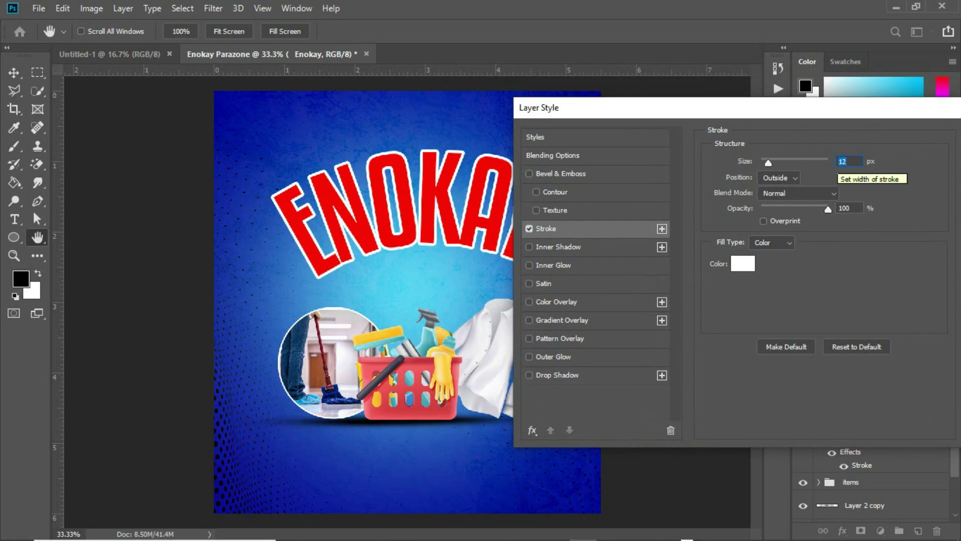
{"action": "key", "text": "Up"}
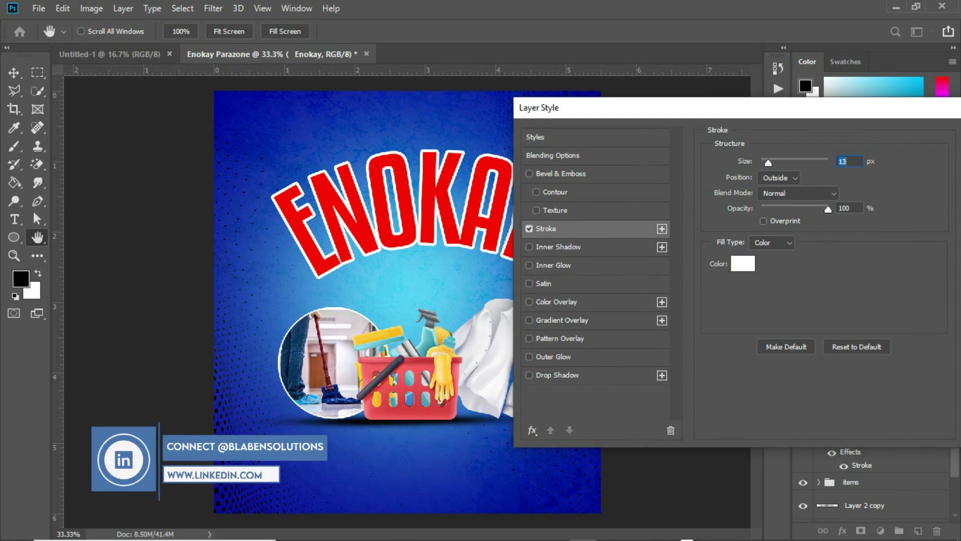
{"action": "key", "text": "Up"}
{"action": "key", "text": "Up"}
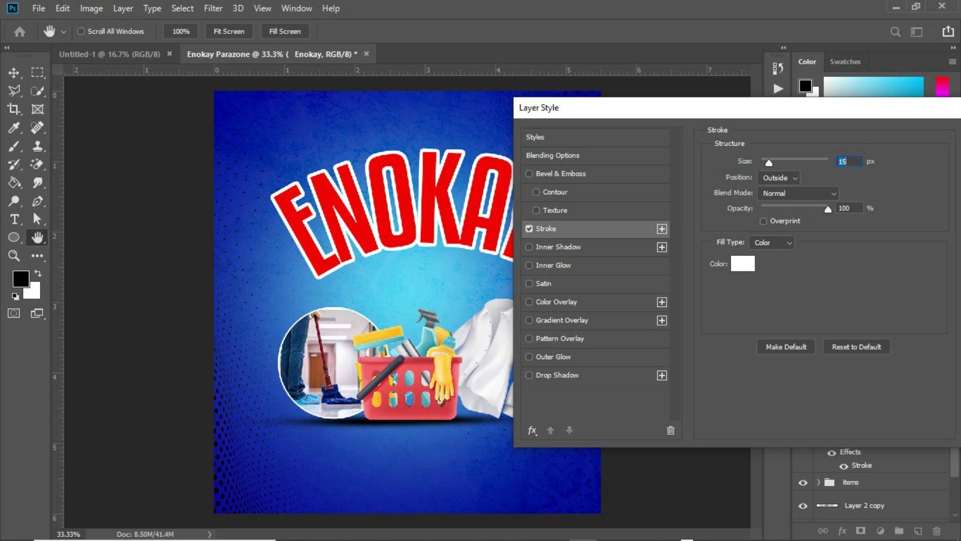
{"action": "left_click_drag", "start_coordinate": [842, 110], "coordinate": [717, 193]}
{"action": "left_click_drag", "start_coordinate": [575, 262], "coordinate": [635, 203]}
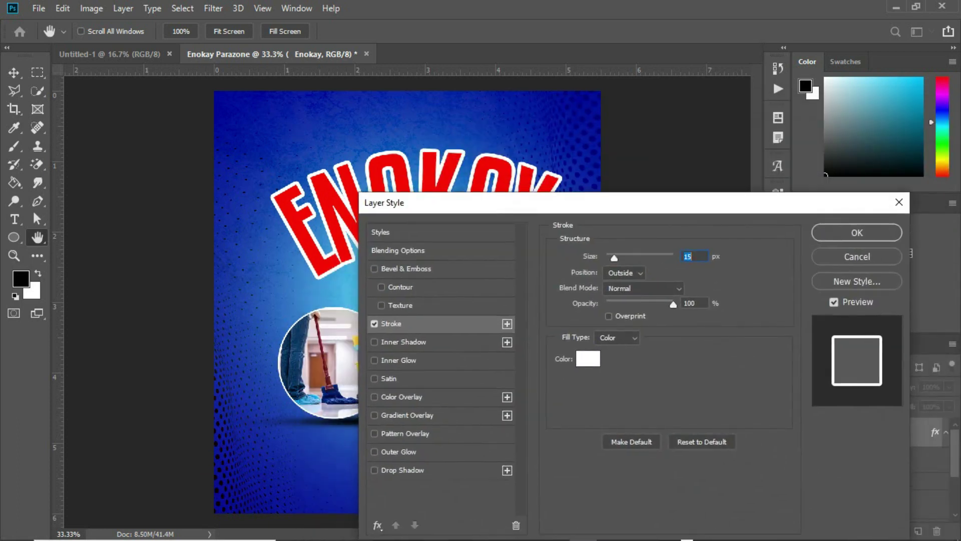
{"action": "left_click", "coordinate": [857, 232]}
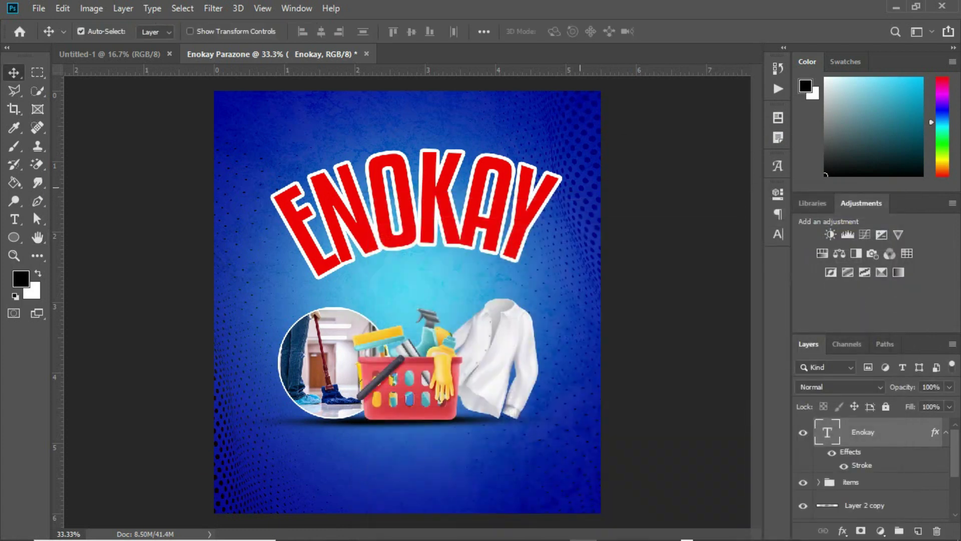
{"action": "left_click_drag", "start_coordinate": [523, 223], "coordinate": [526, 225]}
{"action": "left_click", "coordinate": [525, 228]}
Add a drop shadow to ENOKAY with size 24 px, distance 25 and spread 18.
{"action": "left_click", "coordinate": [843, 530]}
{"action": "left_click", "coordinate": [861, 517]}
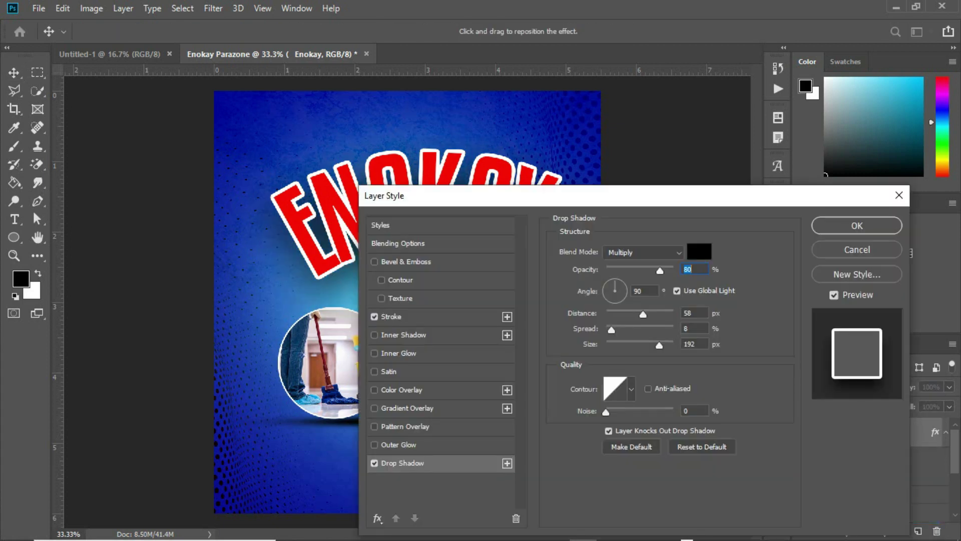
{"action": "left_click_drag", "start_coordinate": [696, 196], "coordinate": [718, 311]}
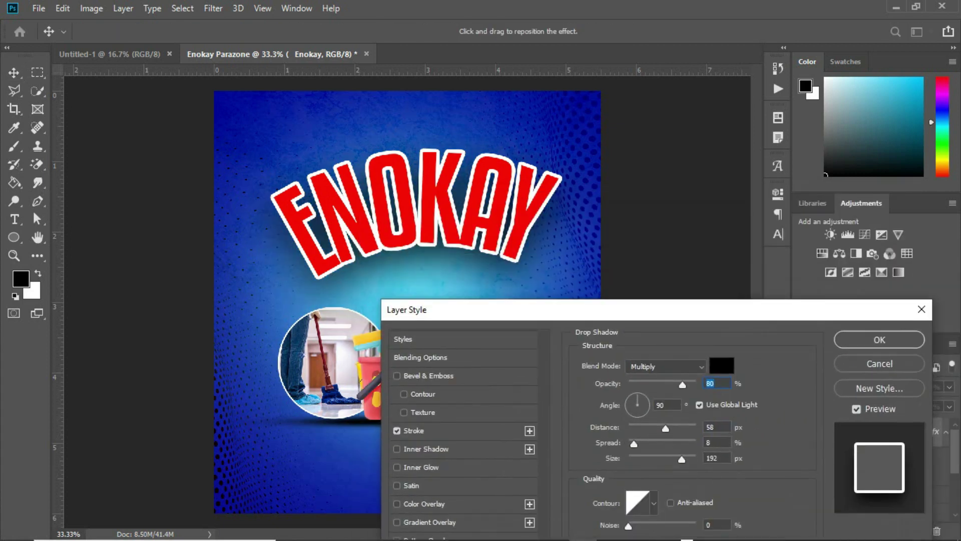
{"action": "left_click_drag", "start_coordinate": [682, 460], "coordinate": [639, 459]}
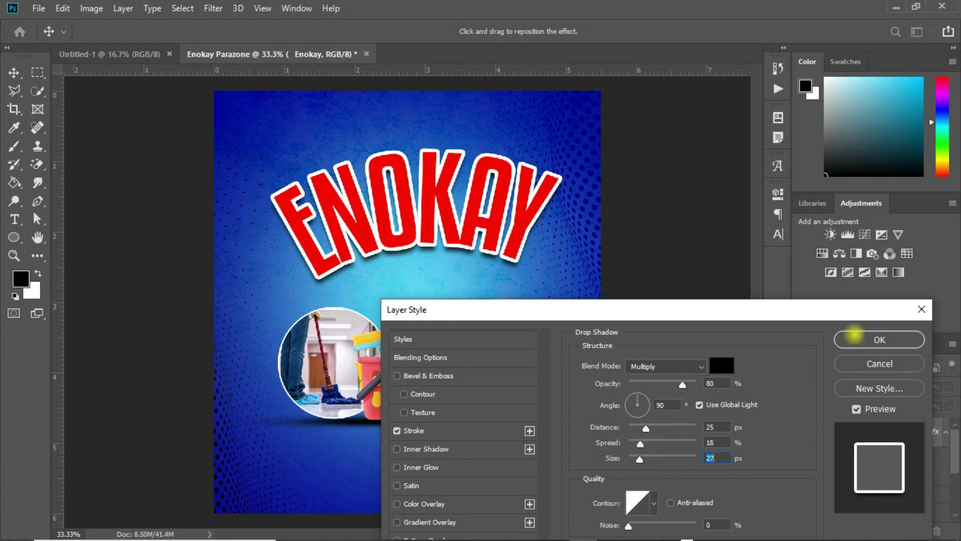
{"action": "left_click", "coordinate": [880, 340]}
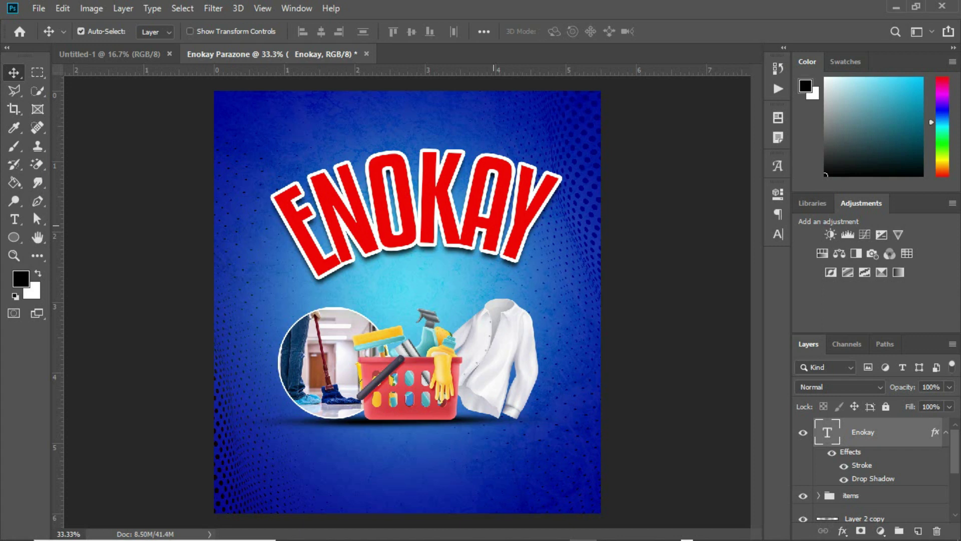
{"action": "left_click", "coordinate": [494, 226]}
Duplicate the ENOKAY title just below itself and retype the copy as 'Parazone'.
{"action": "left_click_drag", "start_coordinate": [493, 227], "coordinate": [494, 328]}
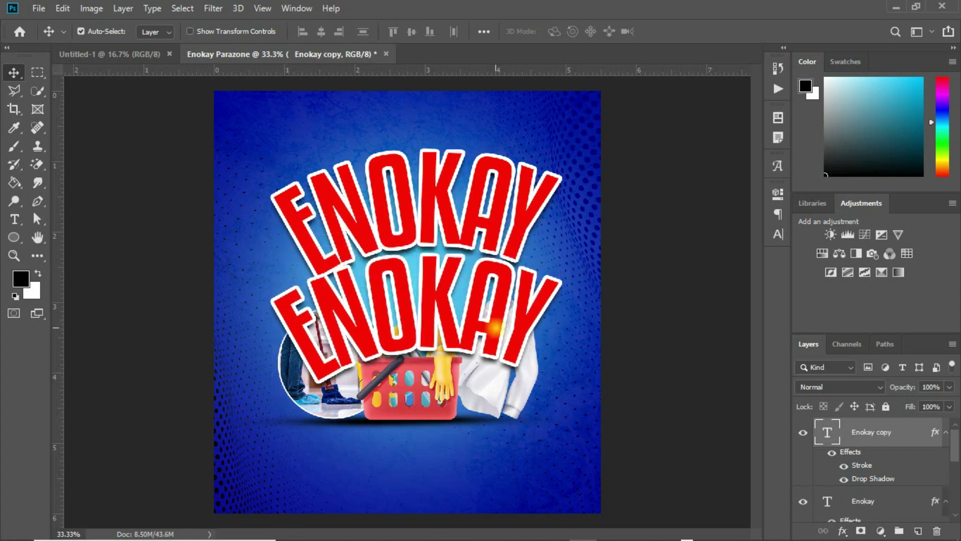
{"action": "key", "text": "t"}
{"action": "double_click", "coordinate": [495, 328]}
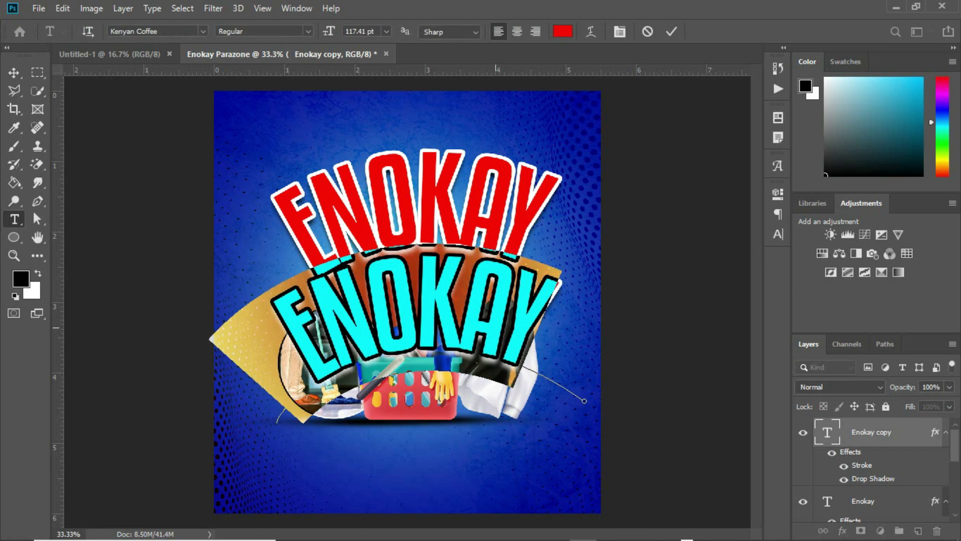
{"action": "type", "text": "Para"}
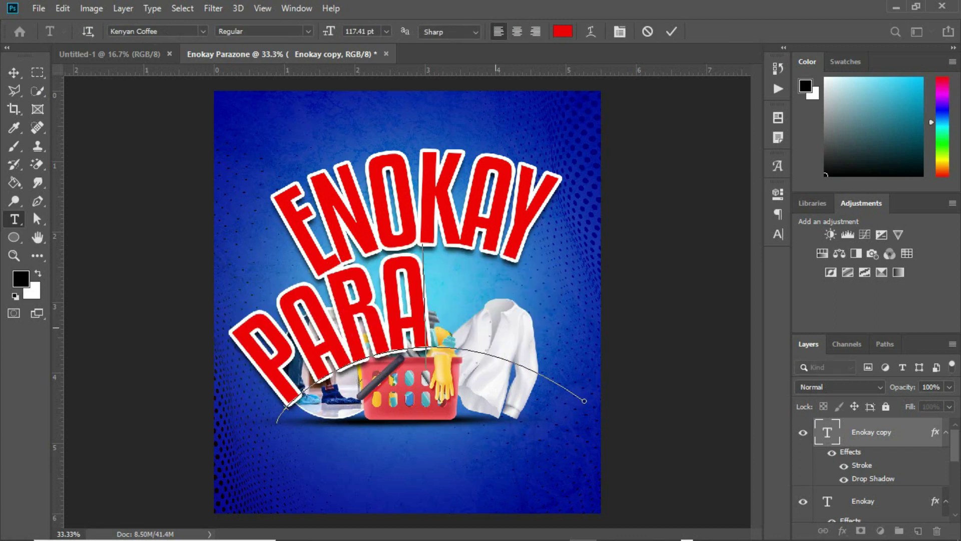
{"action": "type", "text": "zon"}
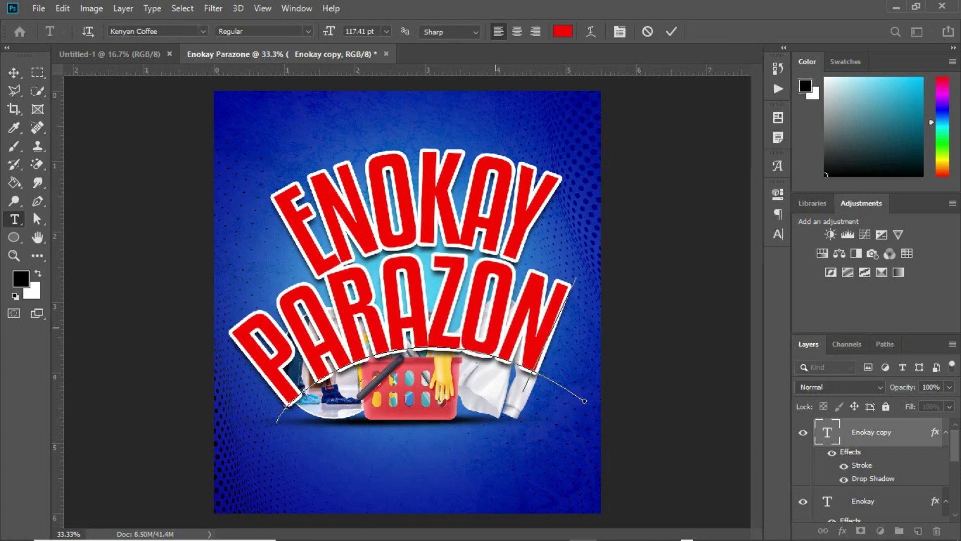
{"action": "type", "text": "e"}
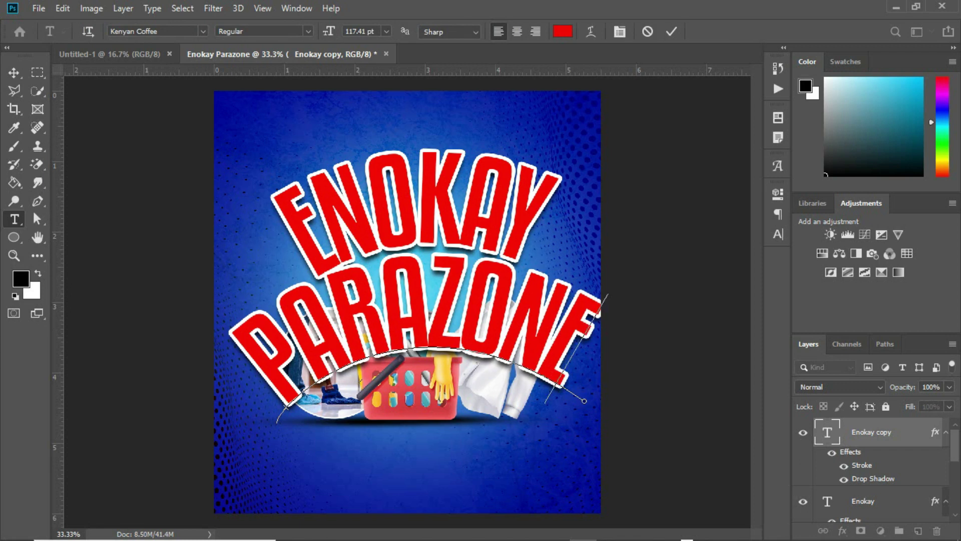
{"action": "left_click", "coordinate": [14, 72]}
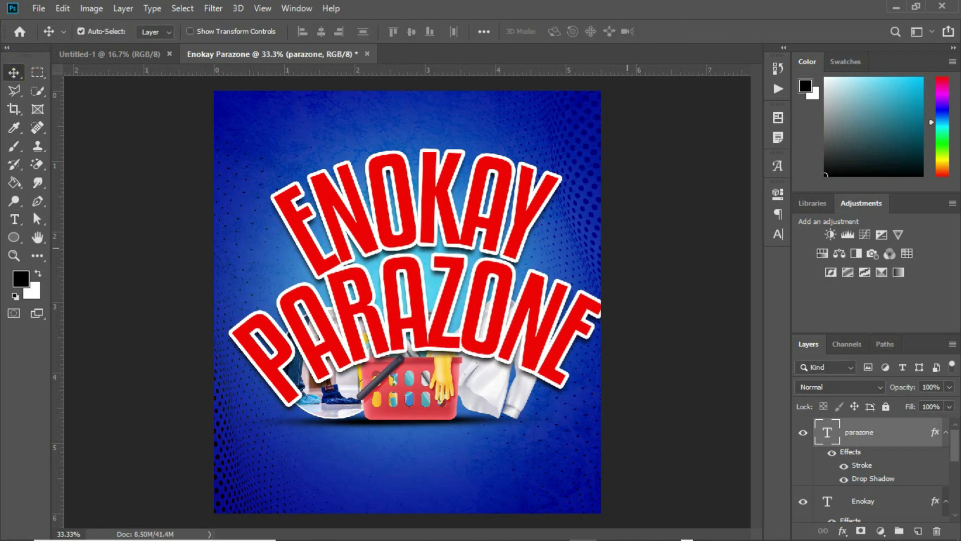
{"action": "left_click", "coordinate": [778, 233]}
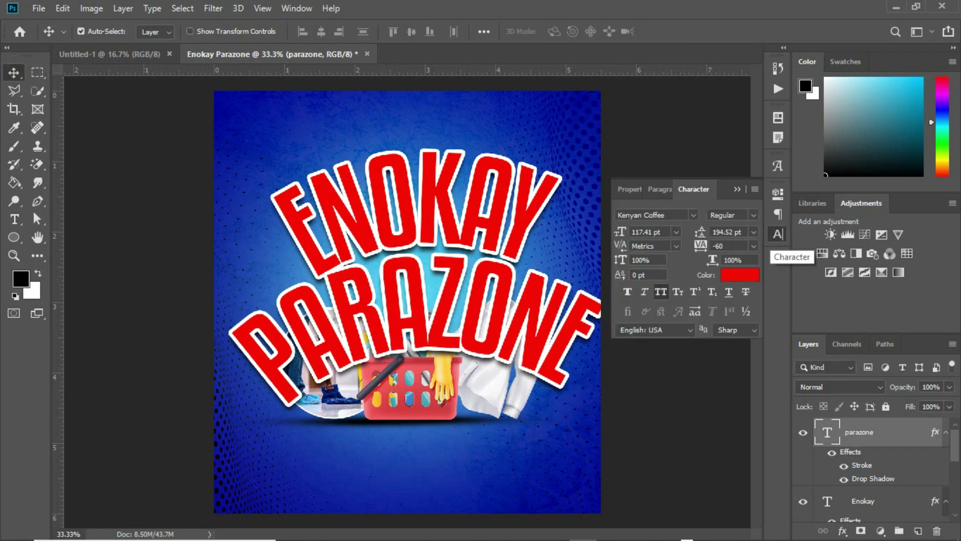
Shrink PARAZONE's font size and thin its stroke outline to 7 px.
{"action": "left_click_drag", "start_coordinate": [621, 232], "coordinate": [597, 232]}
{"action": "left_click", "coordinate": [858, 465]}
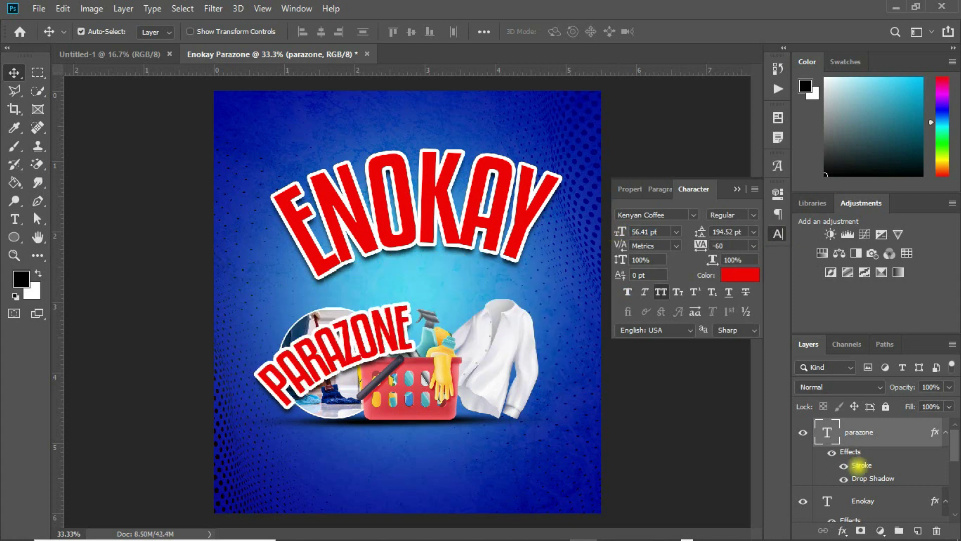
{"action": "double_click", "coordinate": [858, 465]}
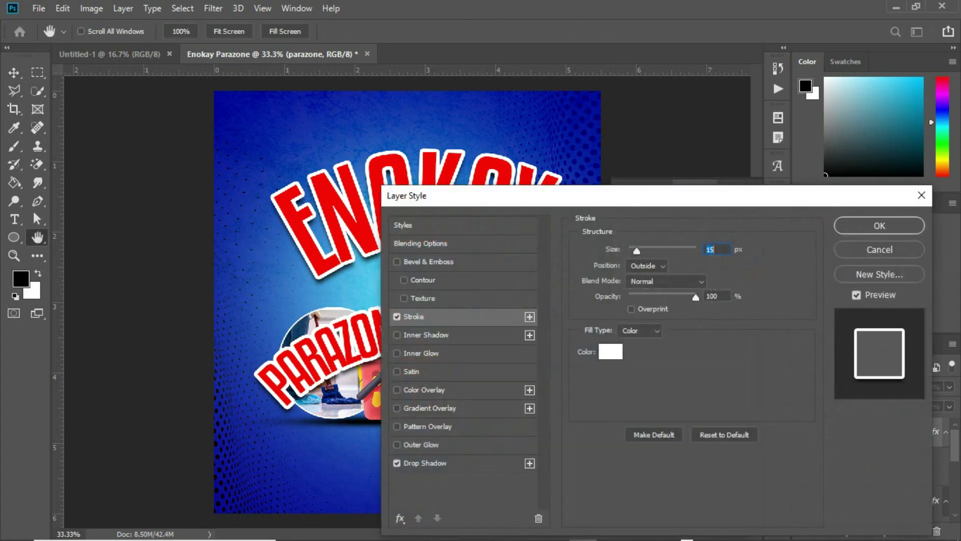
{"action": "key", "text": "Down"}
{"action": "key", "text": "Down"}
{"action": "key", "text": "Down"}
{"action": "key", "text": "Down"}
{"action": "key", "text": "Down"}
{"action": "key", "text": "Down"}
{"action": "key", "text": "Down"}
{"action": "key", "text": "Down"}
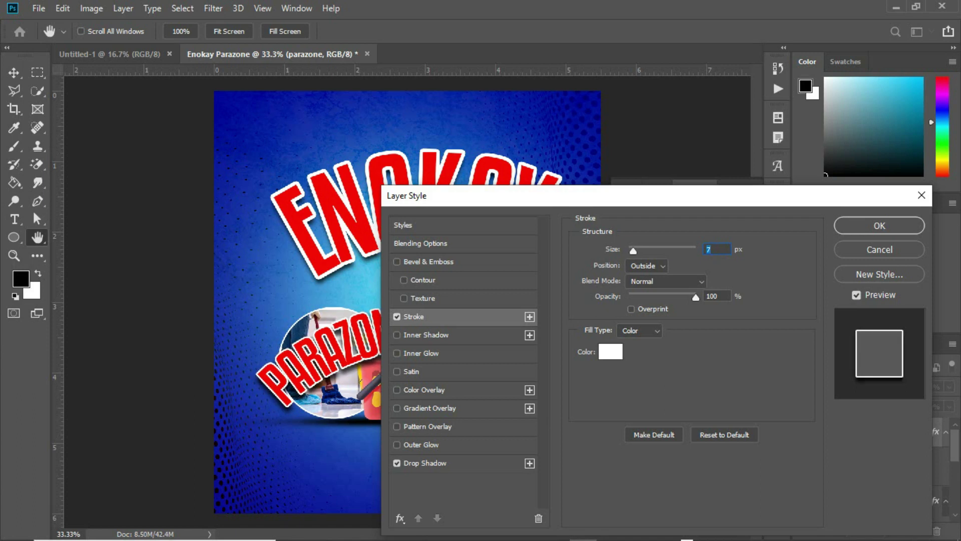
Make the PARAZONE outline red sampled from ENOKAY, and enter ffffff as its text colour.
{"action": "left_click_drag", "start_coordinate": [601, 196], "coordinate": [743, 147]}
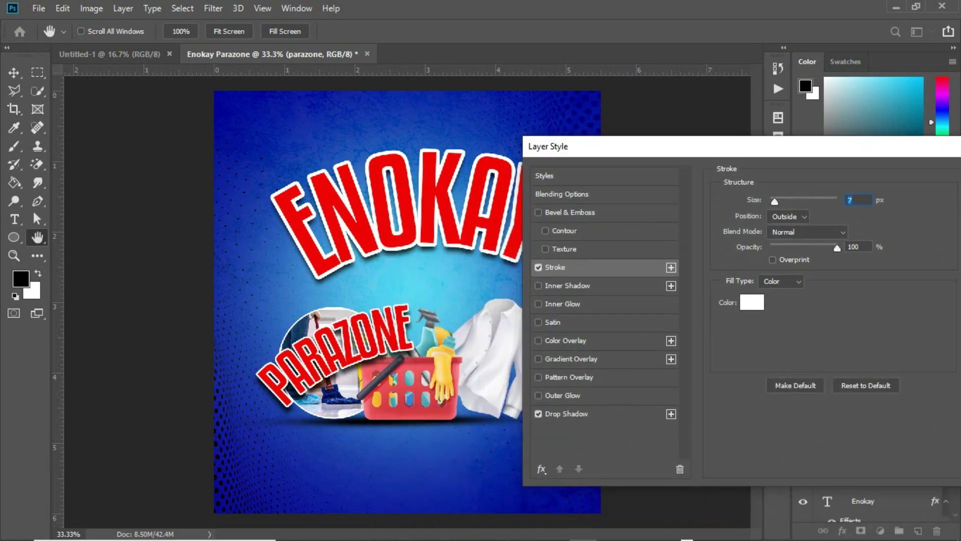
{"action": "left_click", "coordinate": [752, 302]}
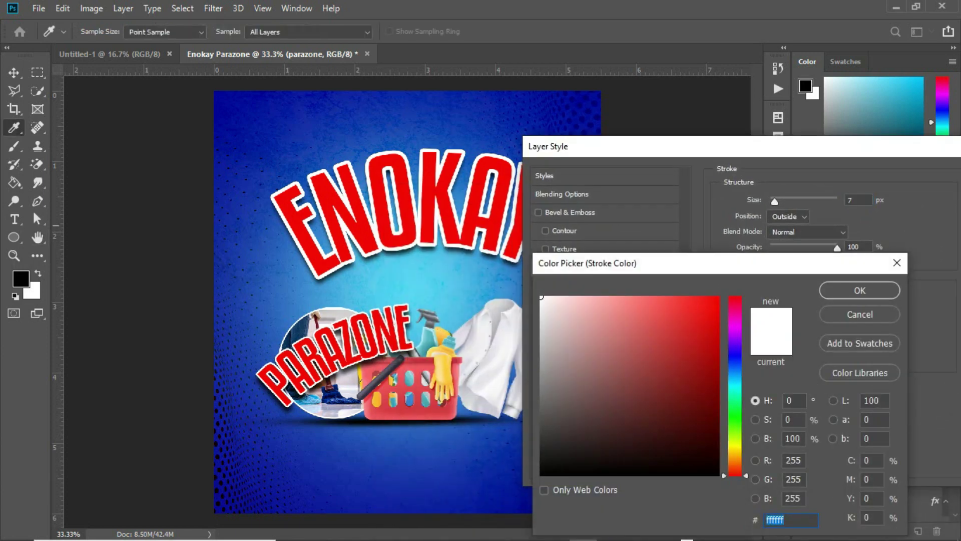
{"action": "left_click", "coordinate": [430, 192]}
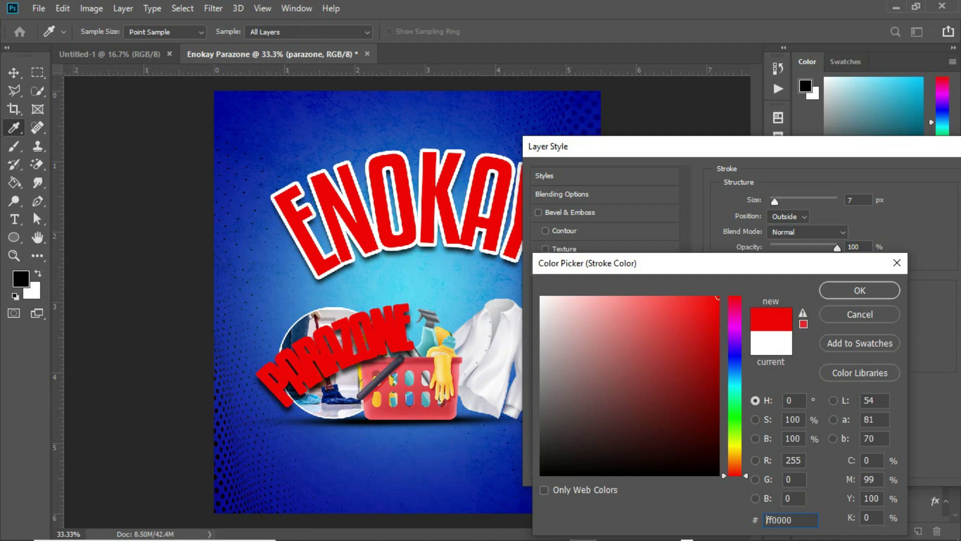
{"action": "left_click", "coordinate": [849, 288]}
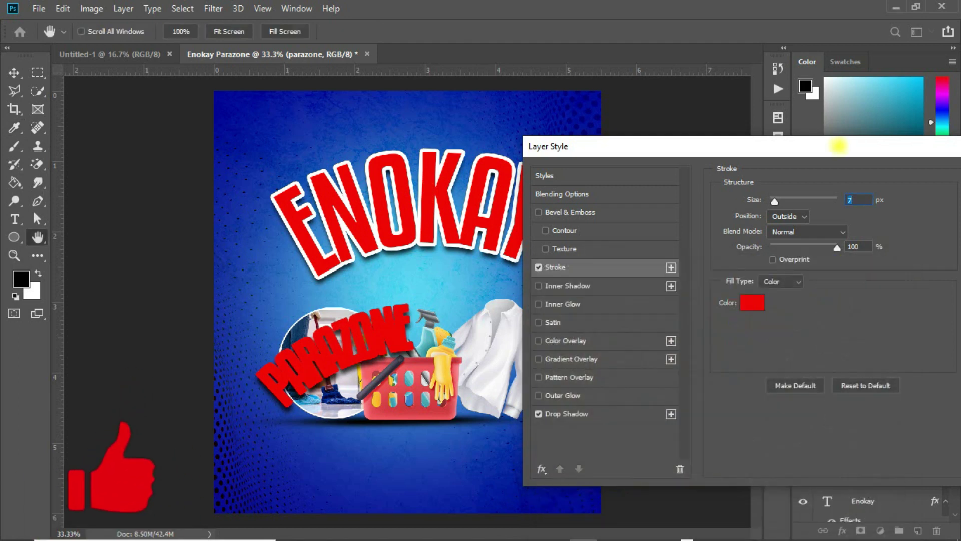
{"action": "left_click_drag", "start_coordinate": [843, 146], "coordinate": [694, 146]}
{"action": "left_click", "coordinate": [872, 176]}
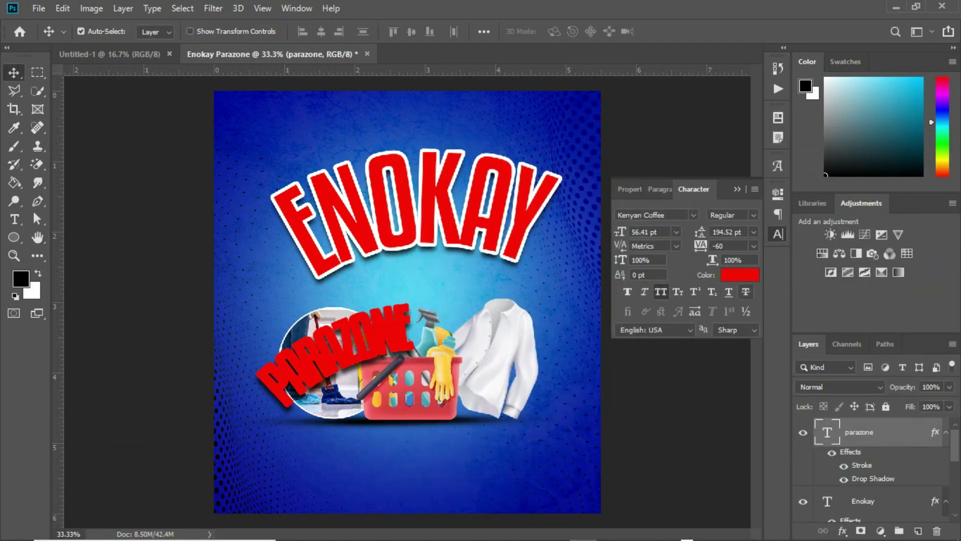
{"action": "left_click", "coordinate": [740, 274]}
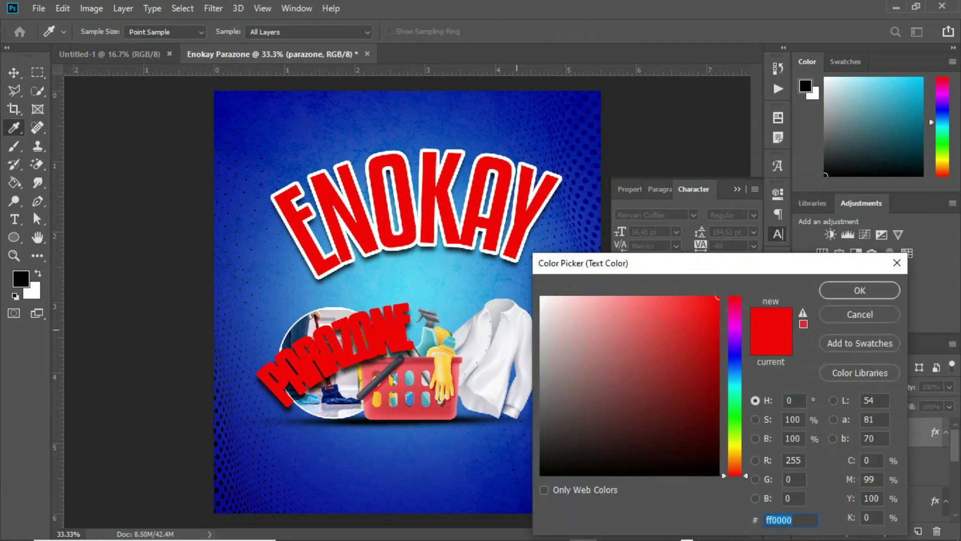
{"action": "type", "text": "ffffff"}
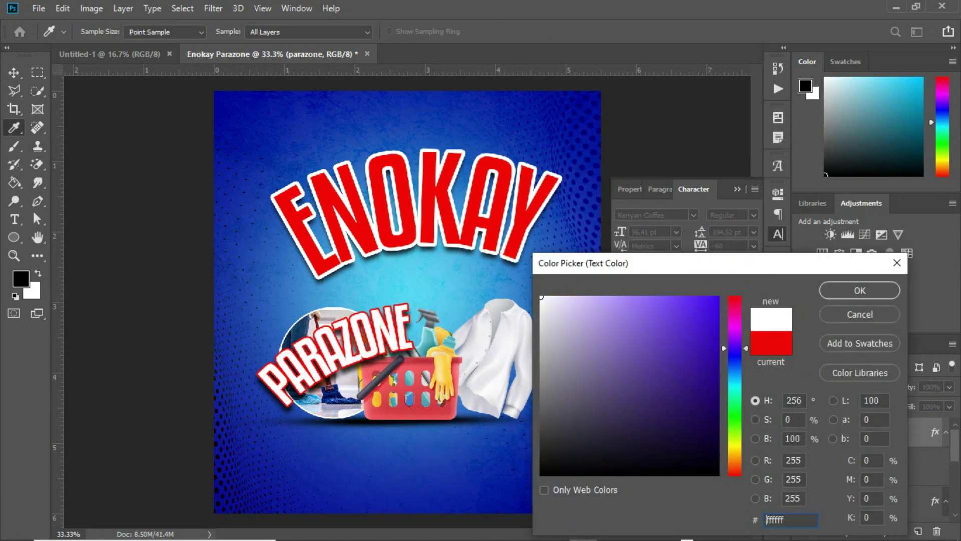
Make PARAZONE white, move it up, and rotate it level under ENOKAY.
{"action": "left_click", "coordinate": [860, 291]}
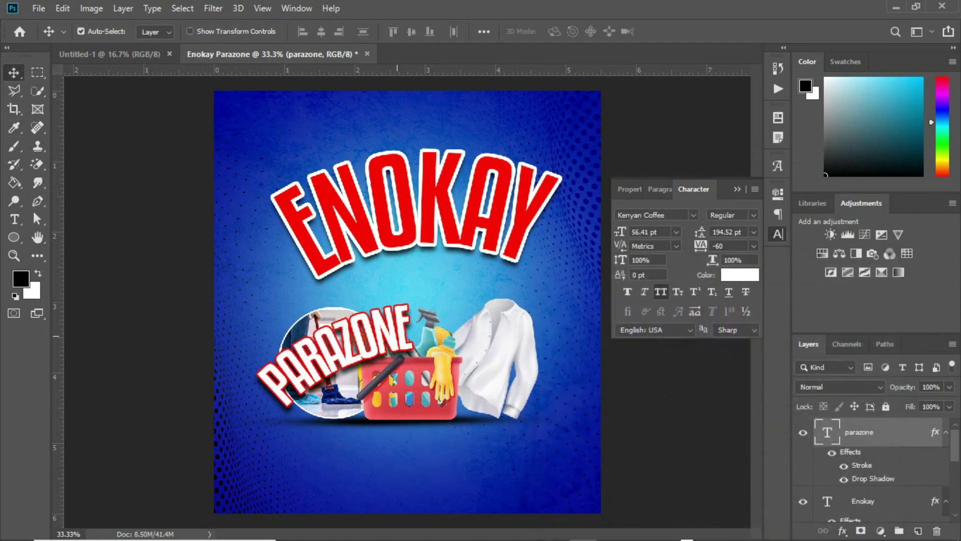
{"action": "left_click_drag", "start_coordinate": [394, 329], "coordinate": [474, 269]}
{"action": "key", "text": "ctrl+t"}
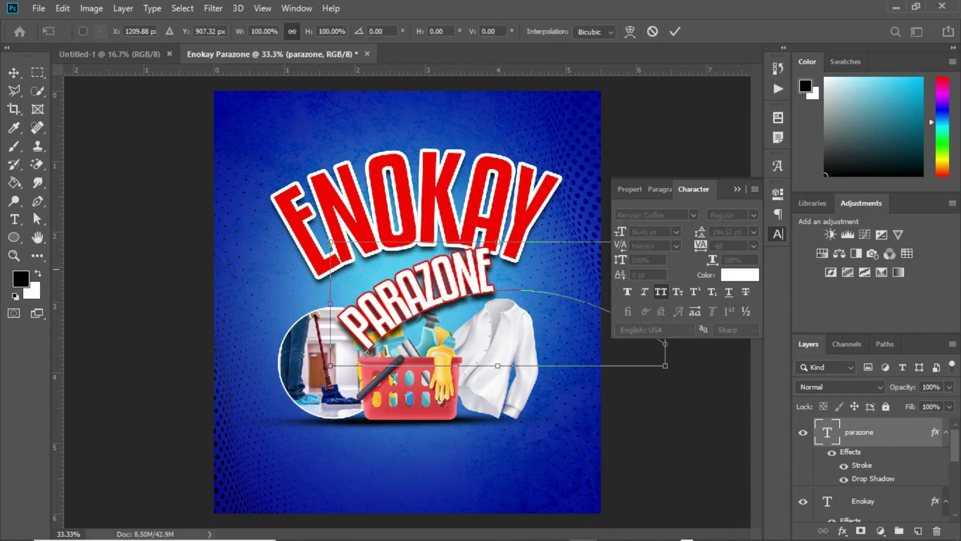
{"action": "left_click", "coordinate": [737, 189]}
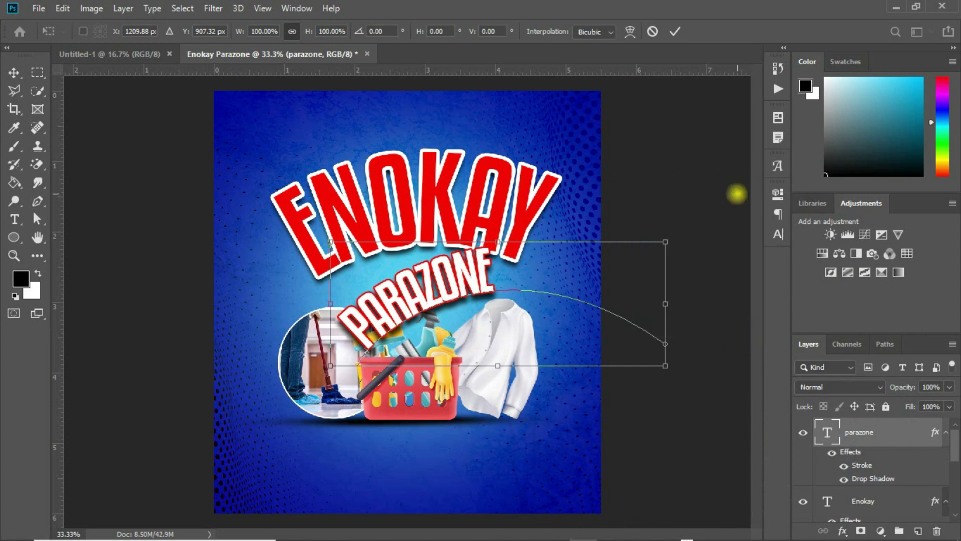
{"action": "left_click_drag", "start_coordinate": [681, 226], "coordinate": [698, 297]}
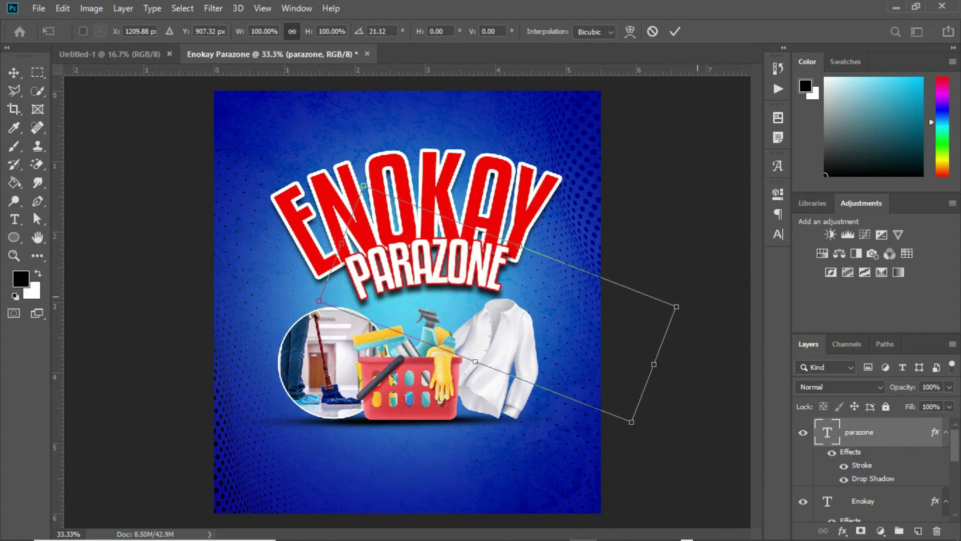
{"action": "left_click_drag", "start_coordinate": [499, 254], "coordinate": [501, 259]}
{"action": "key", "text": "Return"}
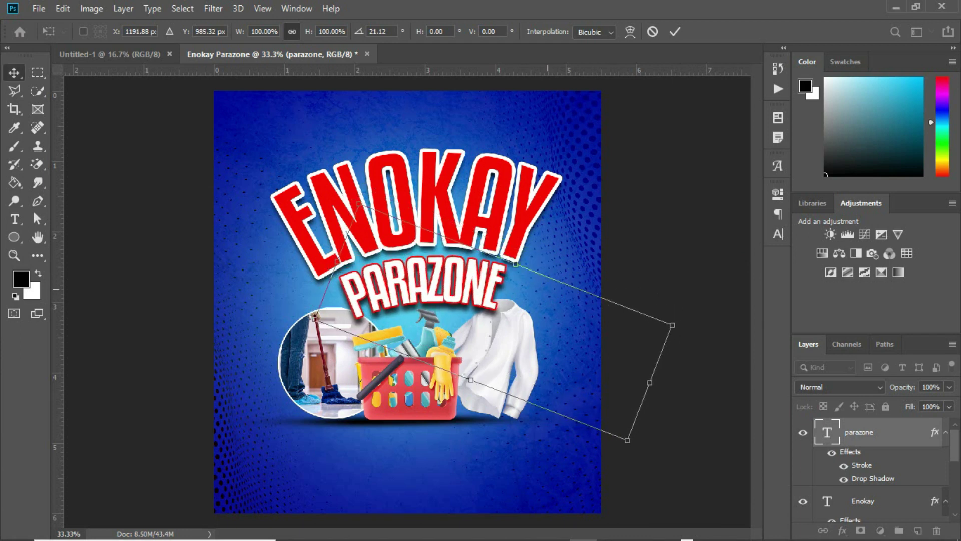
{"action": "key", "text": "Return"}
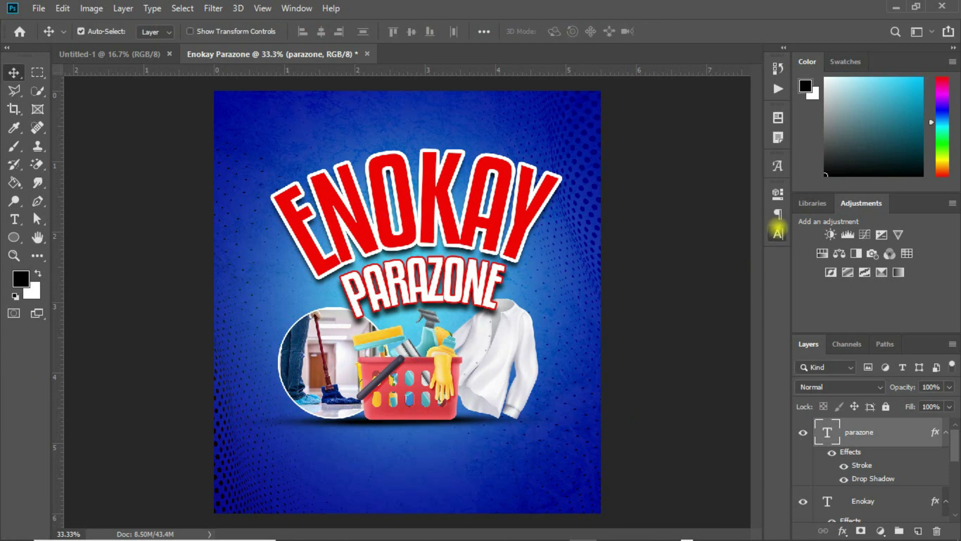
Widen PARAZONE's letter spacing, set it to 50.41 pt, and place a copy above ENOKAY.
{"action": "left_click", "coordinate": [778, 234]}
{"action": "left_click_drag", "start_coordinate": [705, 250], "coordinate": [709, 249]}
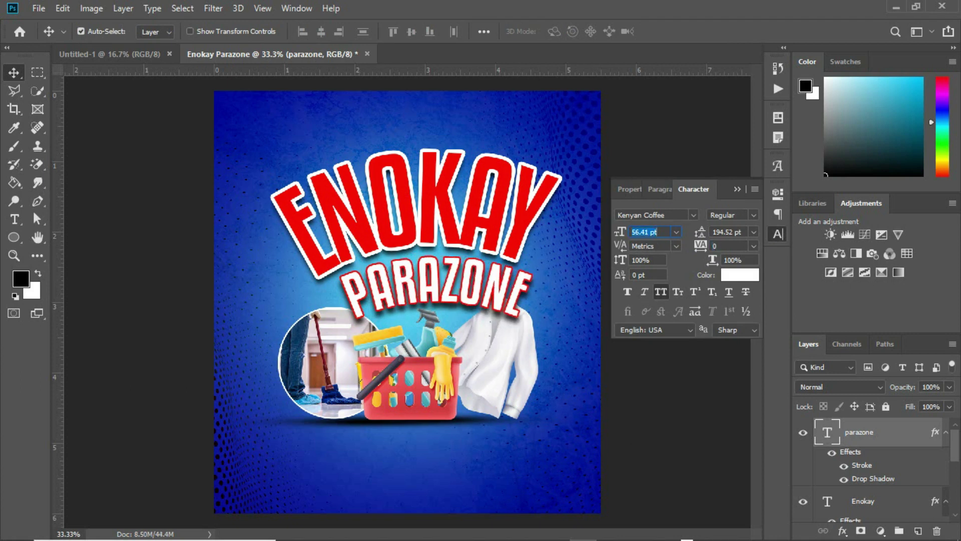
{"action": "left_click_drag", "start_coordinate": [620, 232], "coordinate": [614, 232]}
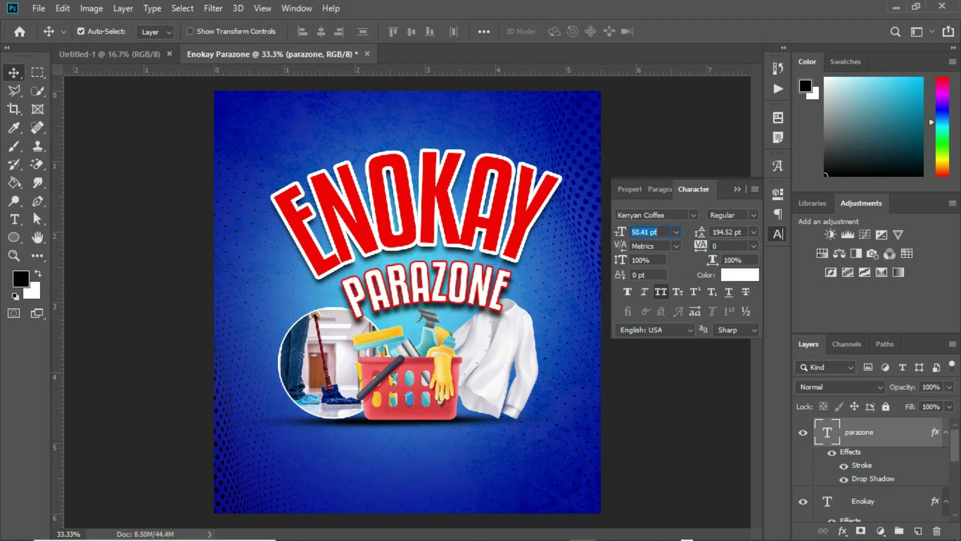
{"action": "left_click_drag", "start_coordinate": [502, 288], "coordinate": [496, 273]}
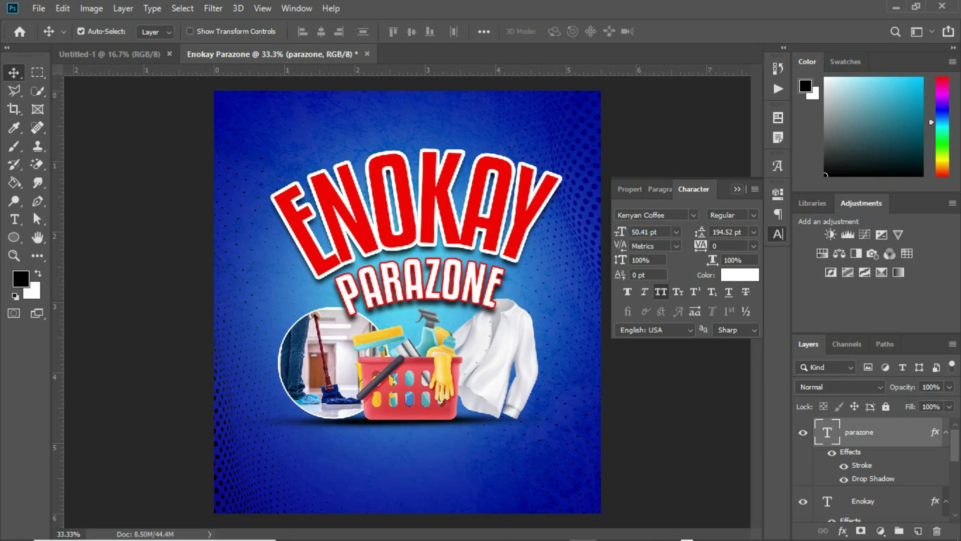
{"action": "left_click", "coordinate": [736, 189]}
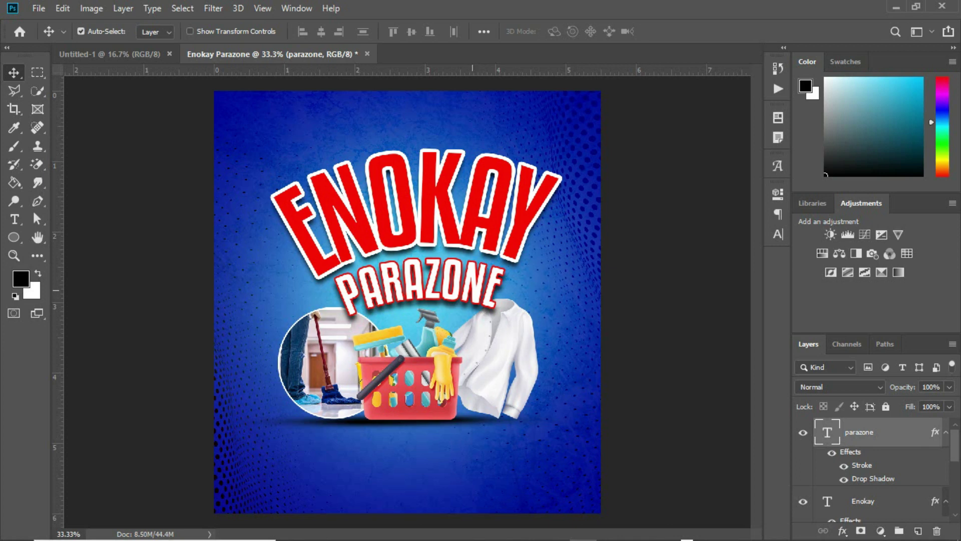
{"action": "left_click_drag", "start_coordinate": [468, 291], "coordinate": [496, 132]}
Retype the copied text as 'thick bleach', commit it, and shift it slightly left.
{"action": "key", "text": "t"}
{"action": "double_click", "coordinate": [495, 133]}
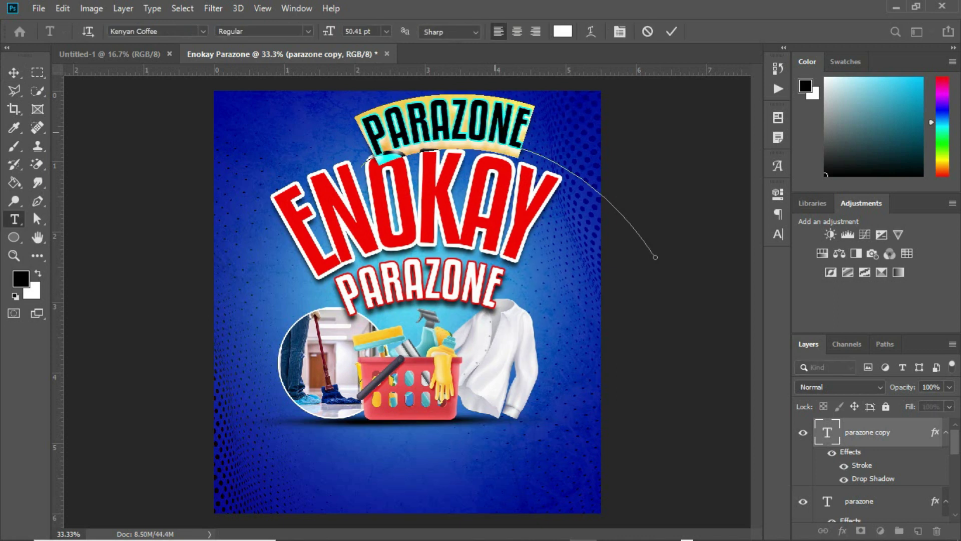
{"action": "type", "text": "thic"}
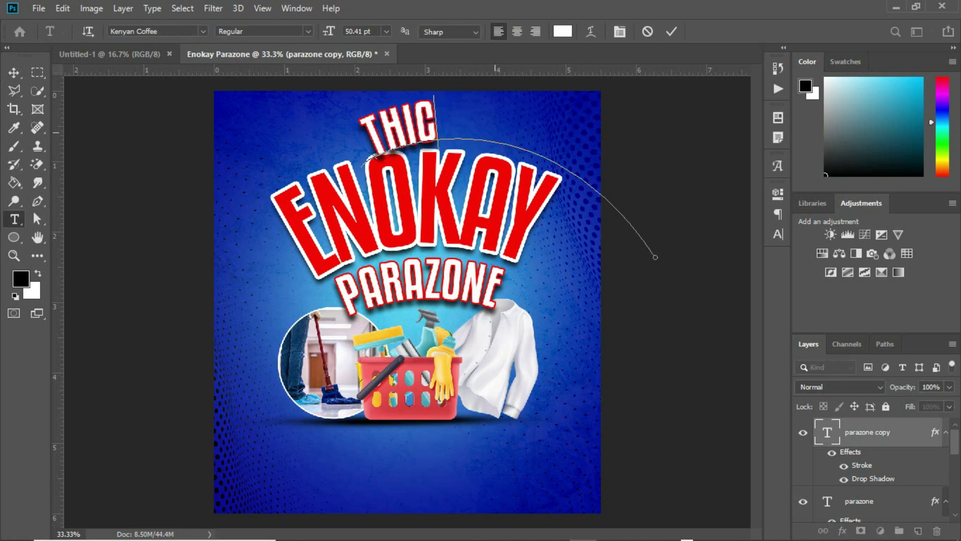
{"action": "type", "text": "k"}
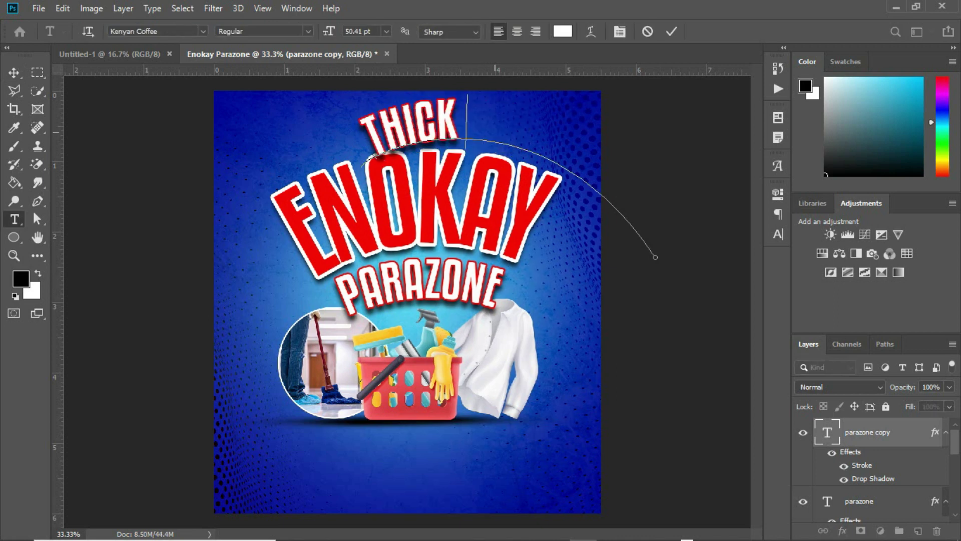
{"action": "type", "text": " bleac"}
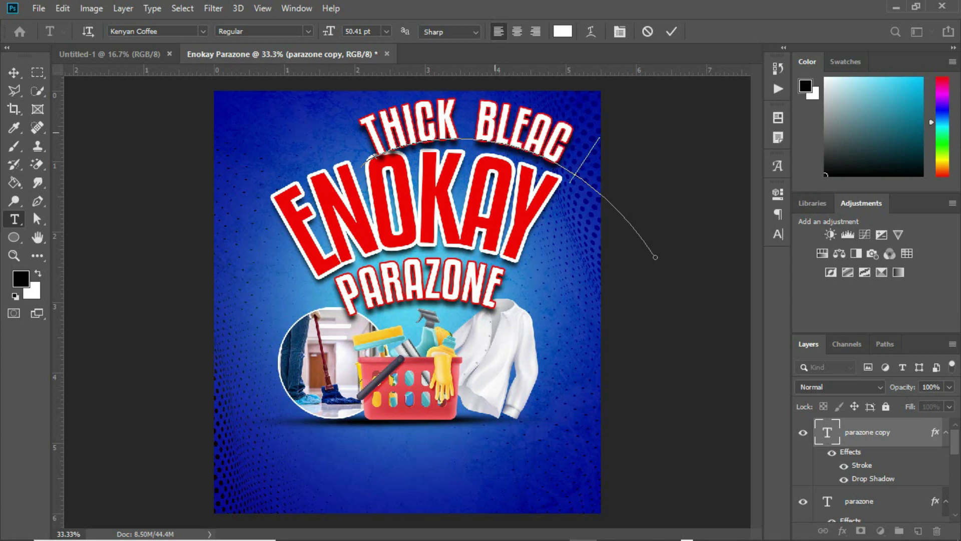
{"action": "type", "text": "h"}
{"action": "left_click", "coordinate": [13, 73]}
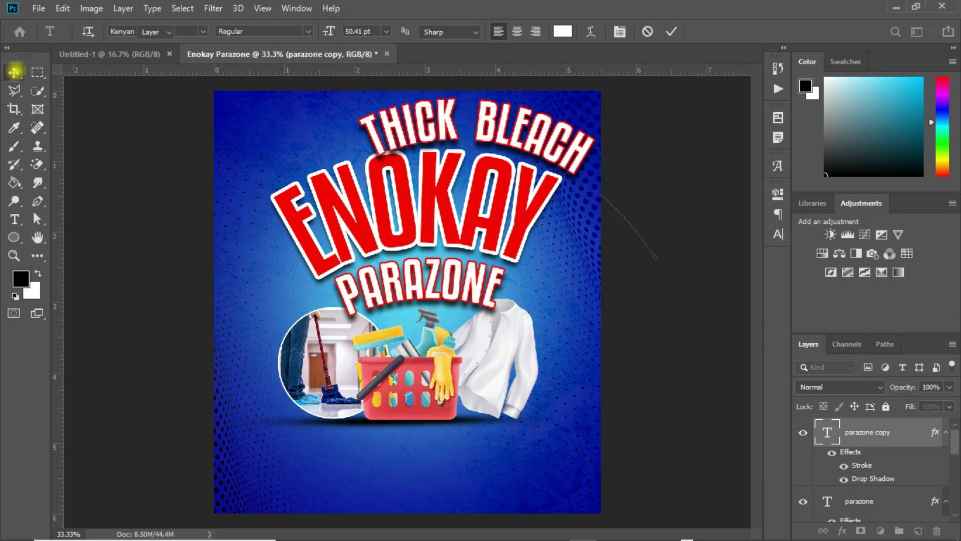
{"action": "left_click_drag", "start_coordinate": [546, 140], "coordinate": [534, 146]}
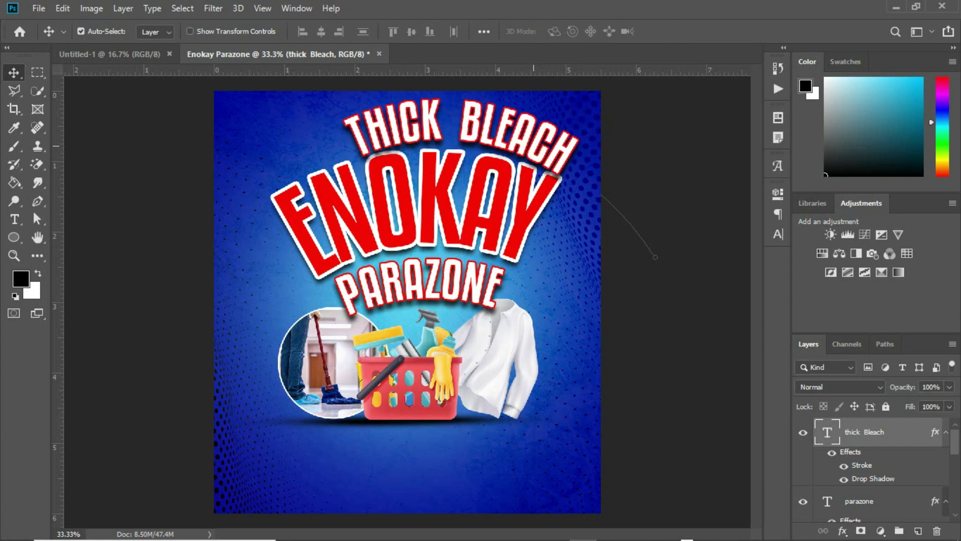
Shrink THICK BLEACH, move it slightly right, and rotate it about 10°.
{"action": "left_click", "coordinate": [778, 234]}
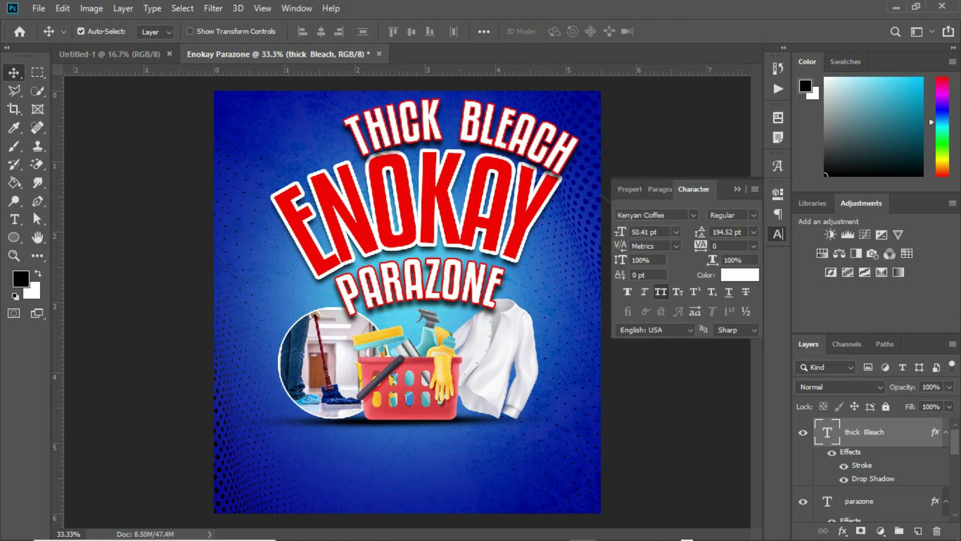
{"action": "left_click_drag", "start_coordinate": [621, 233], "coordinate": [614, 233]}
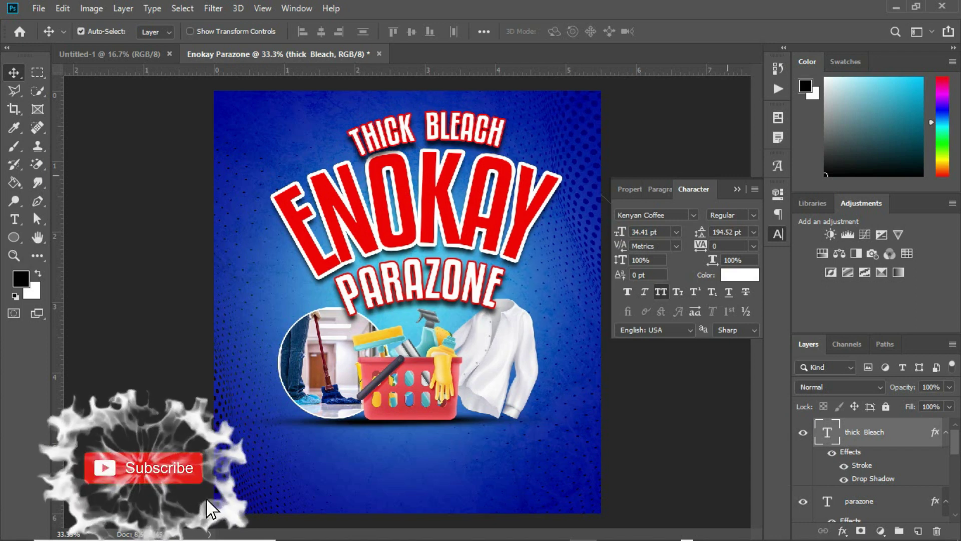
{"action": "left_click", "coordinate": [738, 189]}
{"action": "left_click_drag", "start_coordinate": [496, 120], "coordinate": [521, 121]}
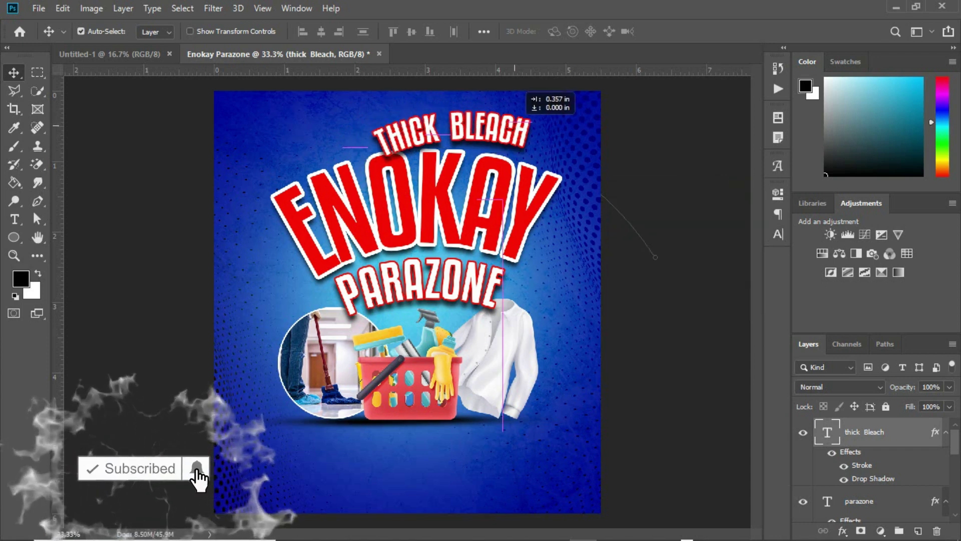
{"action": "key", "text": "ctrl+t"}
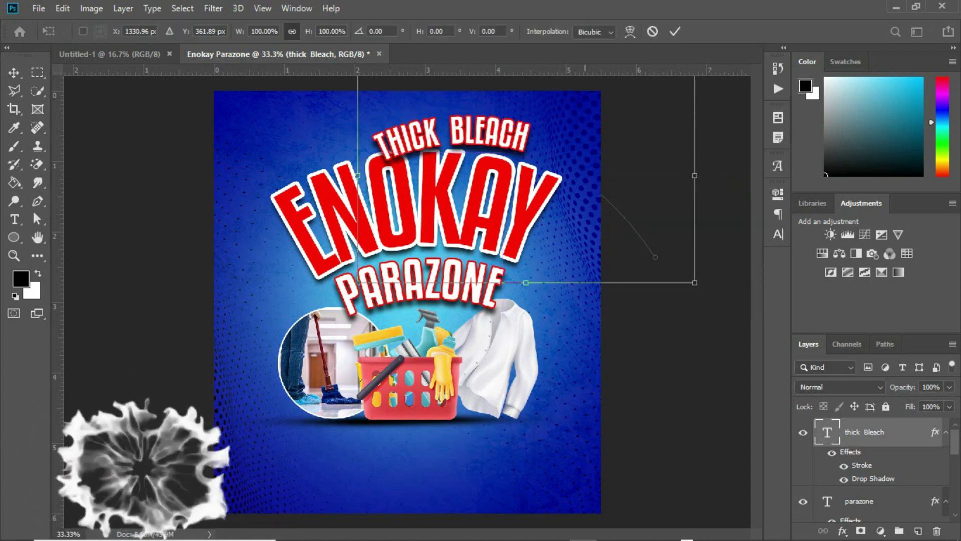
{"action": "left_click_drag", "start_coordinate": [708, 171], "coordinate": [710, 200]}
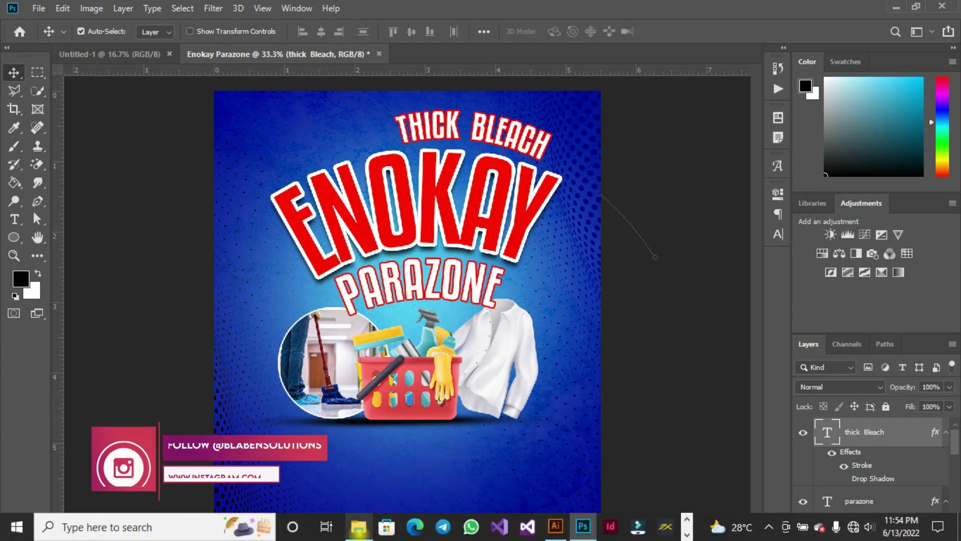
Drag the New shape image from the Detergent folder onto the flyer.
{"action": "left_click", "coordinate": [358, 527]}
{"action": "left_click", "coordinate": [719, 173]}
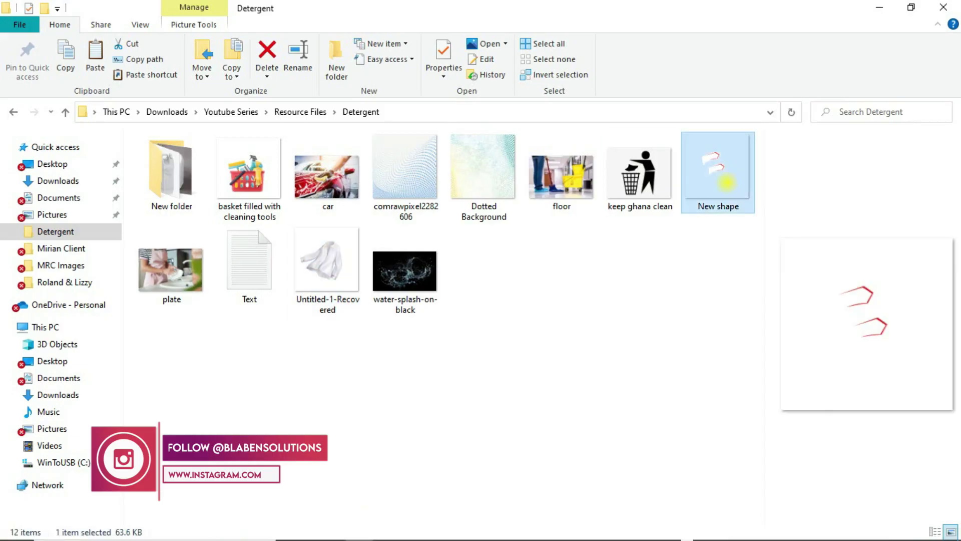
{"action": "left_click_drag", "start_coordinate": [719, 173], "coordinate": [408, 302]}
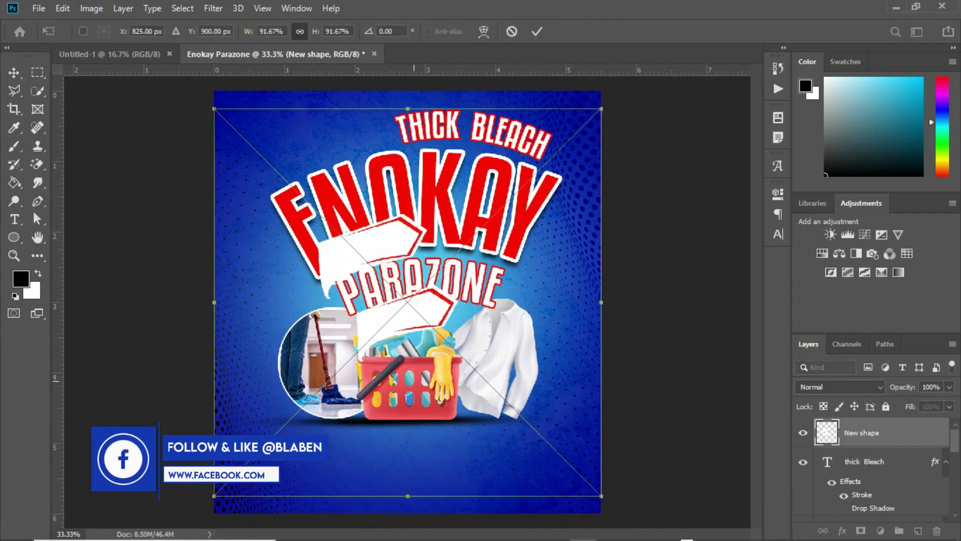
Place the white banner shape at the upper left, rotated and scaled down.
{"action": "key", "text": "Return"}
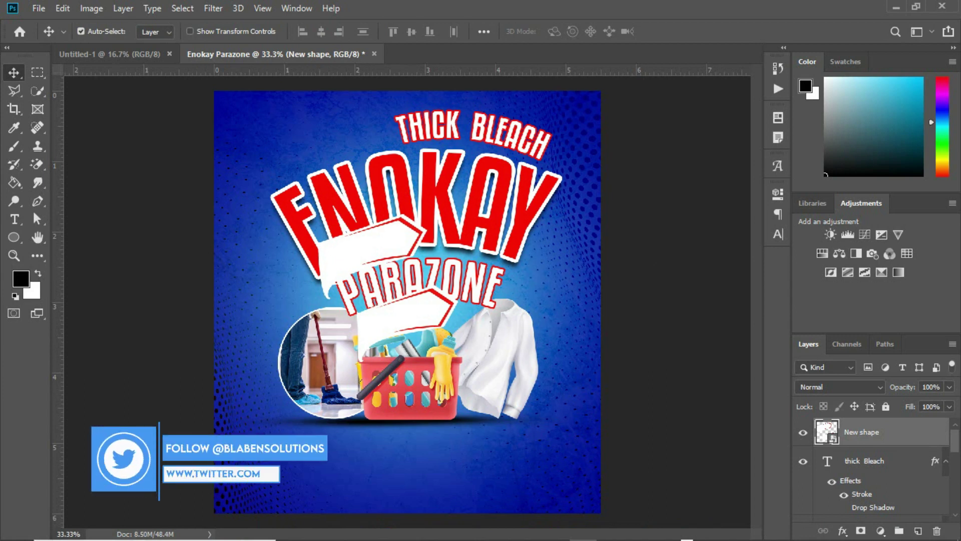
{"action": "left_click", "coordinate": [14, 90]}
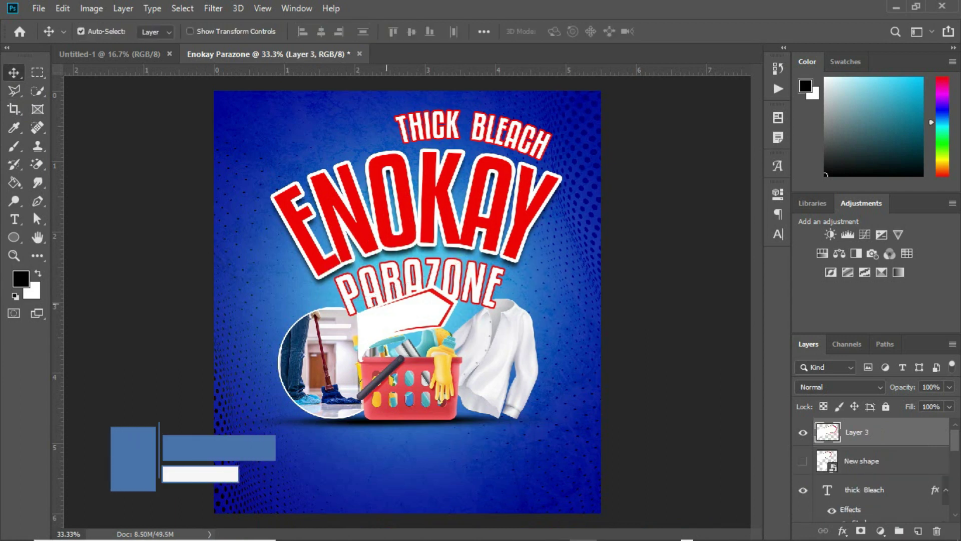
{"action": "left_click_drag", "start_coordinate": [410, 317], "coordinate": [318, 147]}
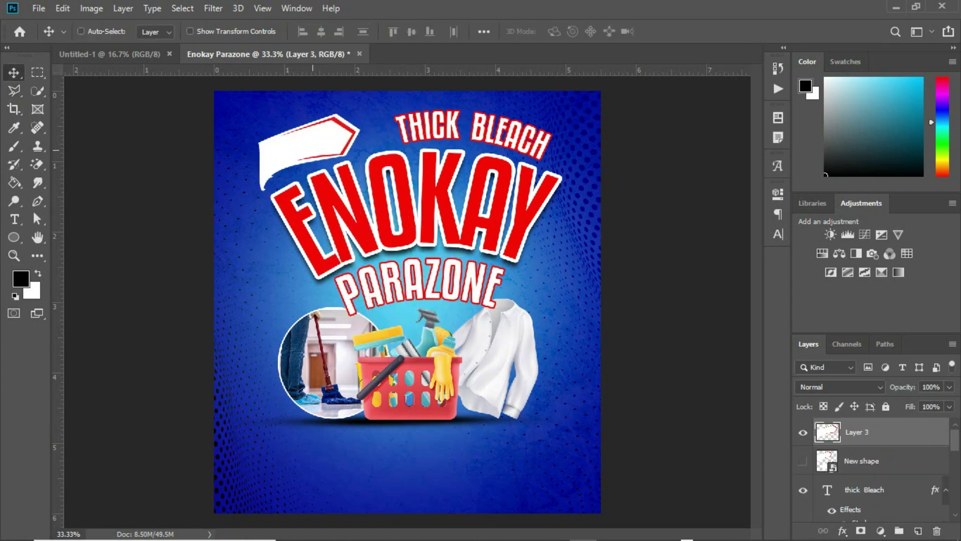
{"action": "key", "text": "ctrl+t"}
{"action": "left_click_drag", "start_coordinate": [390, 135], "coordinate": [383, 127]}
{"action": "left_click_drag", "start_coordinate": [318, 138], "coordinate": [306, 137]}
{"action": "left_click_drag", "start_coordinate": [343, 107], "coordinate": [333, 136]}
{"action": "key", "text": "Return"}
Move THICK BLEACH left, re-bend its text path, and set its tracking to 40.
{"action": "left_click_drag", "start_coordinate": [434, 125], "coordinate": [388, 125]}
{"action": "key", "text": "t"}
{"action": "key", "text": "a"}
{"action": "left_click_drag", "start_coordinate": [596, 236], "coordinate": [586, 211]}
{"action": "left_click_drag", "start_coordinate": [471, 128], "coordinate": [499, 130]}
{"action": "key", "text": "v"}
{"action": "left_click", "coordinate": [778, 234]}
{"action": "left_click_drag", "start_coordinate": [701, 245], "coordinate": [704, 246]}
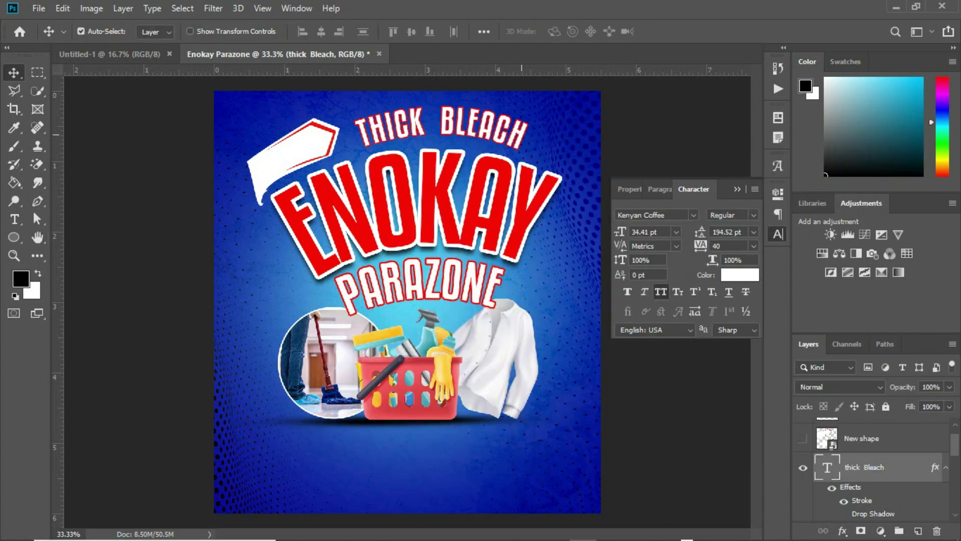
Lower THICK BLEACH 7 px and put a copy above New shape, on the white banner.
{"action": "left_click_drag", "start_coordinate": [524, 137], "coordinate": [524, 140]}
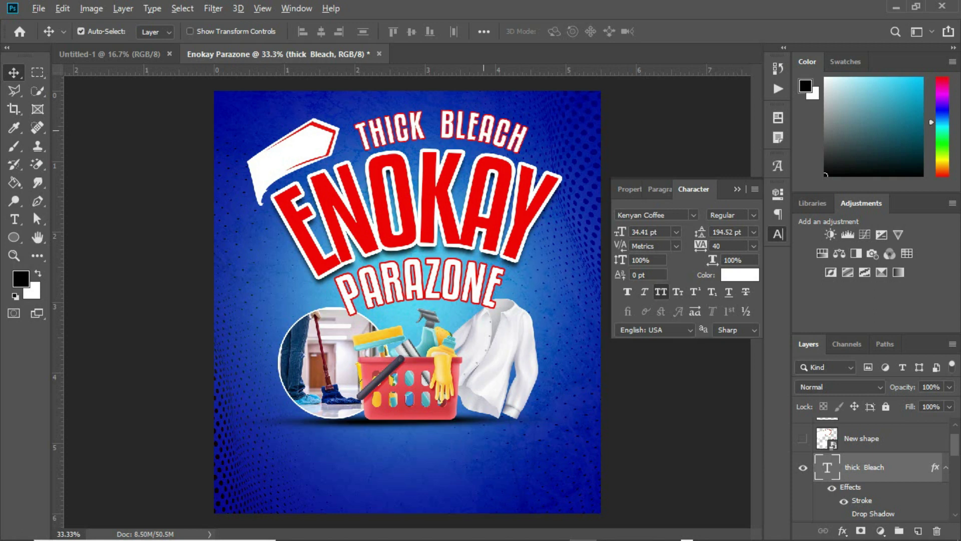
{"action": "left_click_drag", "start_coordinate": [483, 131], "coordinate": [396, 223]}
{"action": "left_click", "coordinate": [898, 464]}
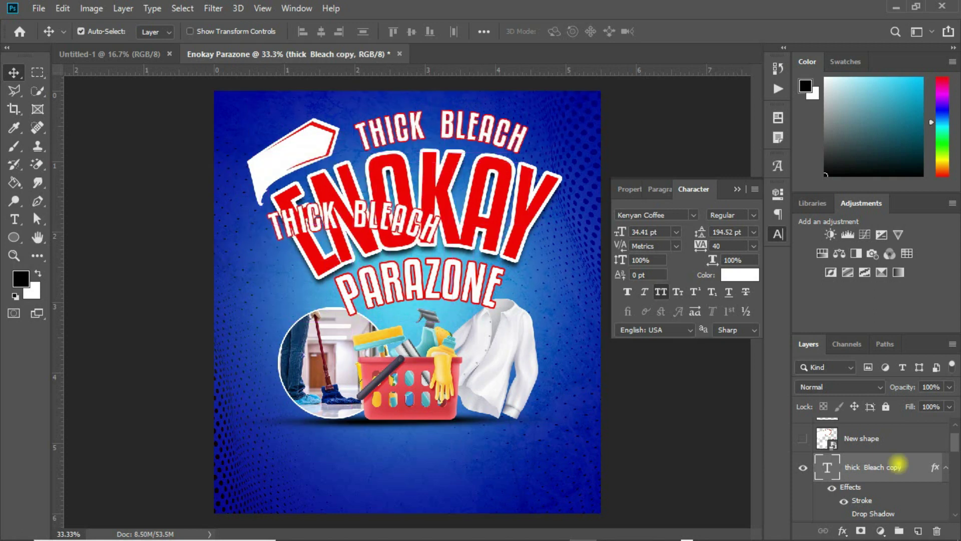
{"action": "left_click_drag", "start_coordinate": [897, 464], "coordinate": [896, 431]}
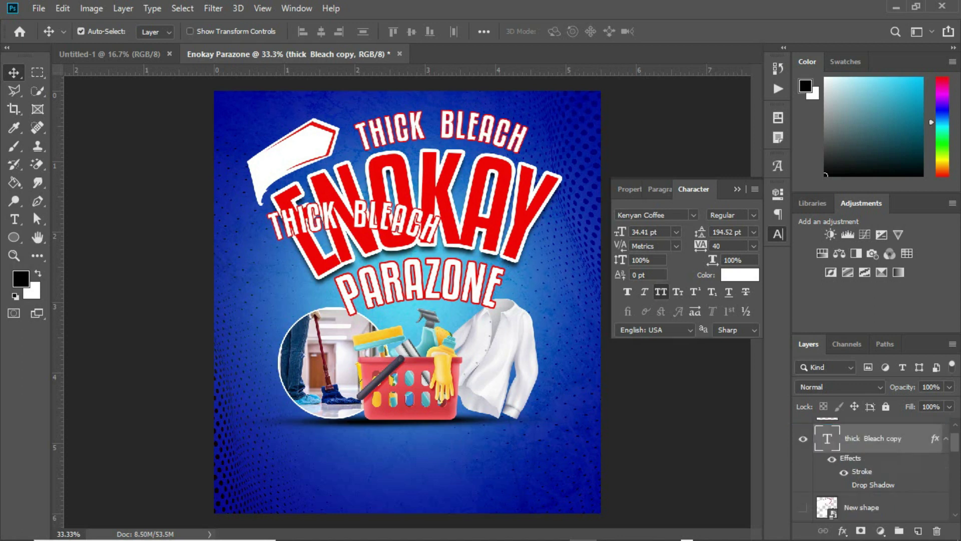
{"action": "left_click_drag", "start_coordinate": [955, 441], "coordinate": [955, 437]}
{"action": "left_click_drag", "start_coordinate": [905, 461], "coordinate": [881, 428]}
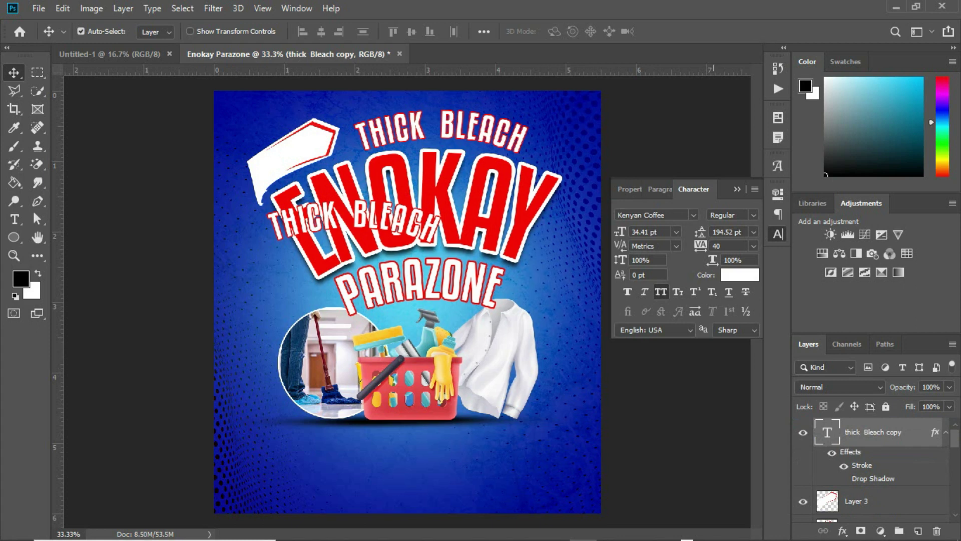
{"action": "left_click_drag", "start_coordinate": [431, 227], "coordinate": [405, 163]}
Retype the copy as 'New', colour it red, and hide its stroke.
{"action": "double_click", "coordinate": [405, 163]}
{"action": "type", "text": "NEW"}
{"action": "key", "text": "ctrl+a"}
{"action": "type", "text": "New"}
{"action": "key", "text": "ctrl+Return"}
{"action": "left_click", "coordinate": [740, 275]}
{"action": "left_click", "coordinate": [721, 298]}
{"action": "left_click", "coordinate": [836, 292]}
{"action": "left_click", "coordinate": [844, 466]}
Shrink the NEW text and move it onto the white banner.
{"action": "key", "text": "ctrl+t"}
{"action": "left_click_drag", "start_coordinate": [273, 158], "coordinate": [298, 152]}
{"action": "left_click_drag", "start_coordinate": [549, 87], "coordinate": [513, 117]}
{"action": "left_click_drag", "start_coordinate": [319, 165], "coordinate": [291, 153]}
{"action": "key", "text": "Return"}
Reshape the NEW text path so it curves along the banner.
{"action": "key", "text": "t"}
{"action": "key", "text": "a"}
{"action": "left_click_drag", "start_coordinate": [465, 252], "coordinate": [414, 189]}
{"action": "left_click_drag", "start_coordinate": [470, 328], "coordinate": [438, 176]}
{"action": "left_click_drag", "start_coordinate": [280, 260], "coordinate": [324, 107]}
{"action": "key", "text": "v"}
{"action": "left_click_drag", "start_coordinate": [291, 144], "coordinate": [304, 146]}
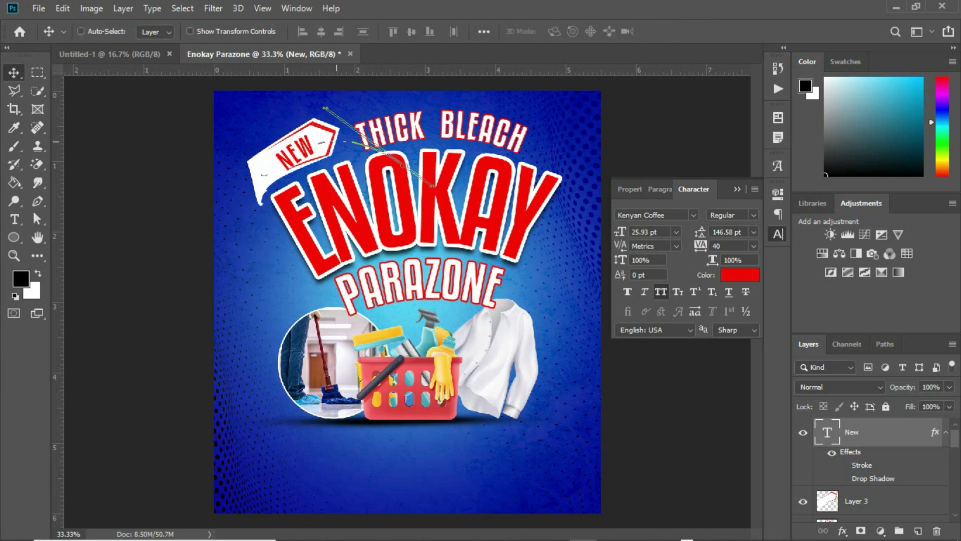
Rotate NEW about 6° into position and reset its tracking to 0.
{"action": "key", "text": "ctrl+t"}
{"action": "left_click_drag", "start_coordinate": [436, 99], "coordinate": [442, 112]}
{"action": "mouse_move", "coordinate": [311, 139]}
{"action": "left_mouse_down"}
{"action": "mouse_move", "coordinate": [302, 150]}
{"action": "mouse_move", "coordinate": [306, 141]}
{"action": "left_mouse_up"}
{"action": "key", "text": "Return"}
{"action": "left_click", "coordinate": [753, 246]}
{"action": "left_click", "coordinate": [726, 330]}
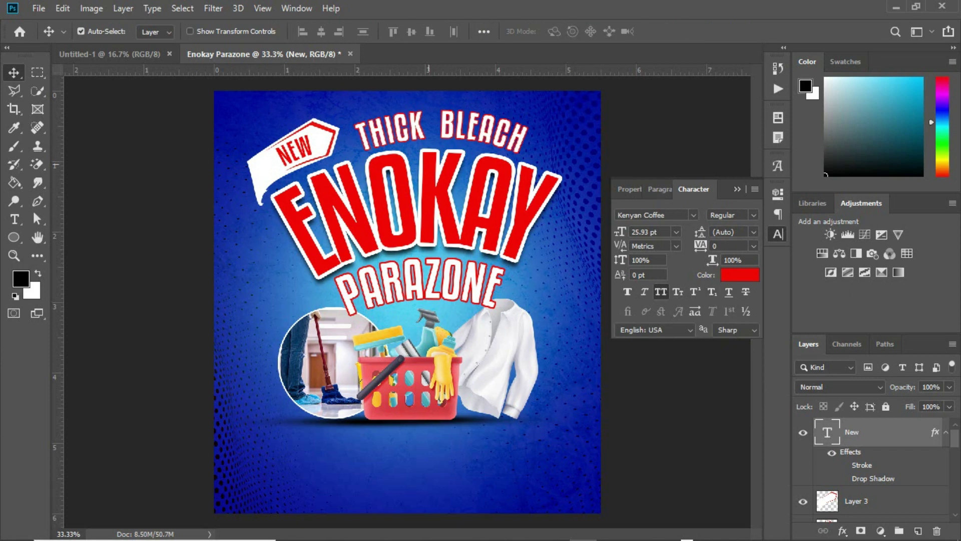
{"action": "left_click", "coordinate": [778, 233]}
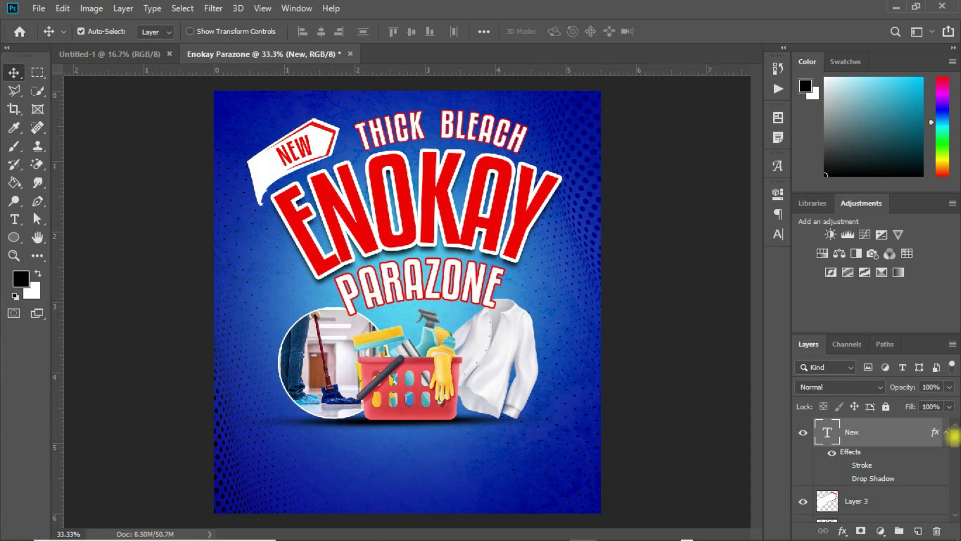
Select the Enokay text layer and its Group 1 in the Layers panel.
{"action": "left_click_drag", "start_coordinate": [954, 437], "coordinate": [953, 484]}
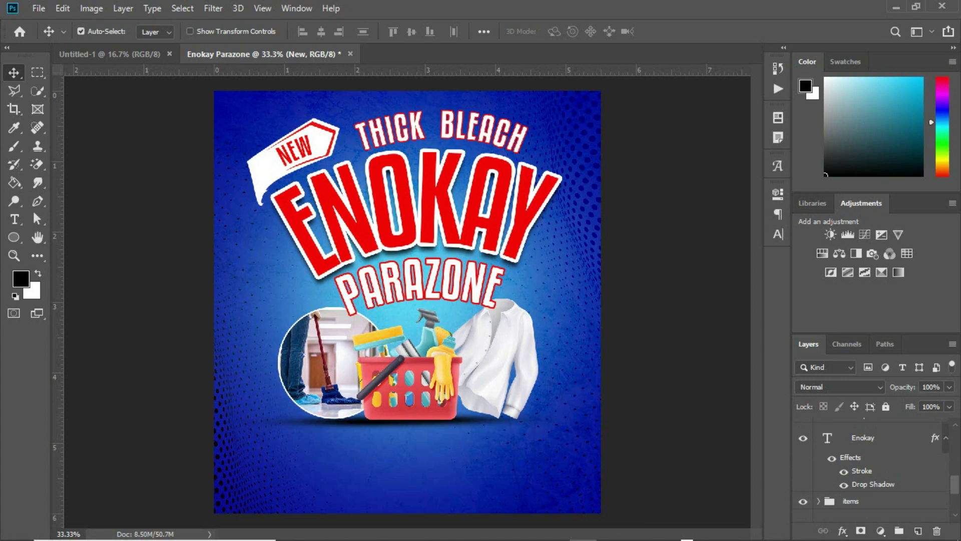
{"action": "left_click", "coordinate": [886, 443]}
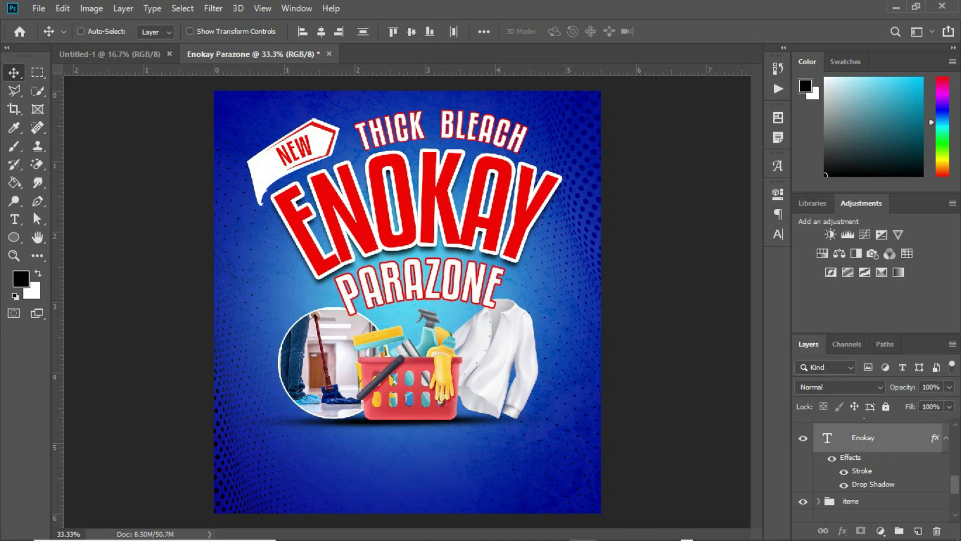
{"action": "scroll", "coordinate": [873, 471], "scroll_direction": "down", "scroll_amount": 3}
{"action": "scroll", "coordinate": [851, 450], "scroll_direction": "up", "scroll_amount": 2}
{"action": "left_click", "coordinate": [851, 426]}
Rename Group 1 to 'front text'.
{"action": "double_click", "coordinate": [851, 426]}
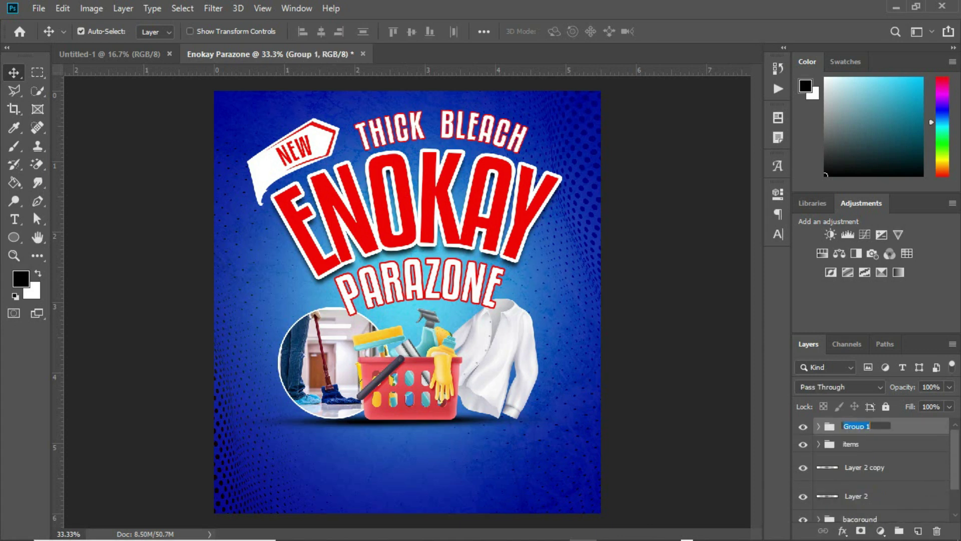
{"action": "type", "text": "te"}
{"action": "key", "text": "BackSpace"}
{"action": "key", "text": "BackSpace"}
{"action": "type", "text": "m"}
{"action": "key", "text": "BackSpace"}
{"action": "key", "text": "BackSpace"}
{"action": "type", "text": "front text"}
{"action": "key", "text": "Return"}
{"action": "key", "text": "ctrl"}
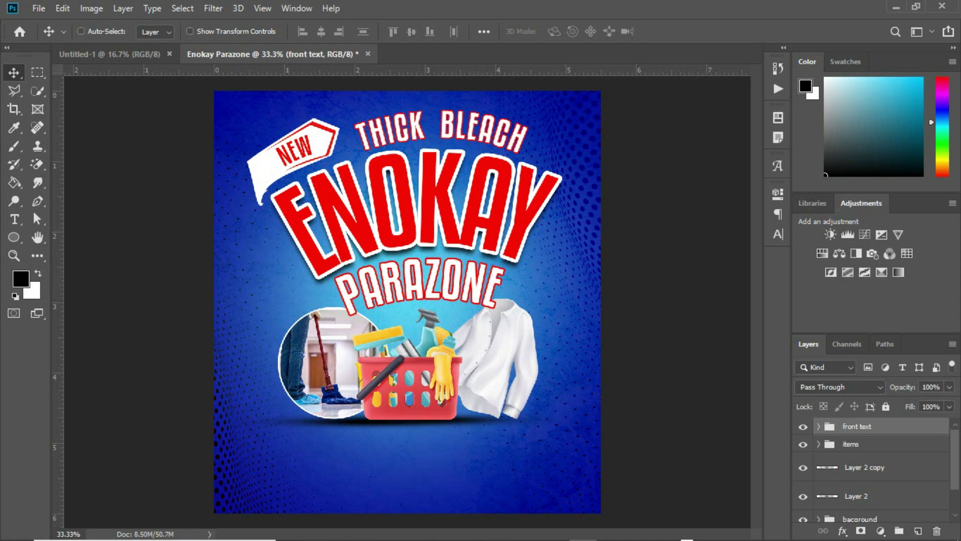
Select front text, items, Layer 2 and Layer 2 copy, and nudge them down.
{"action": "left_click", "coordinate": [866, 443], "text": "ctrl"}
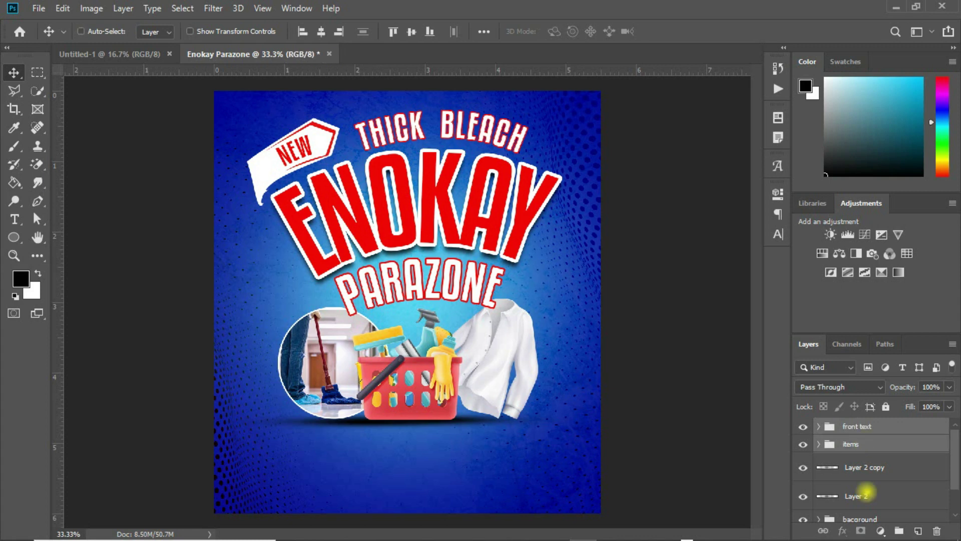
{"action": "left_click", "coordinate": [867, 493], "text": "ctrl"}
{"action": "left_click", "coordinate": [878, 477], "text": "ctrl"}
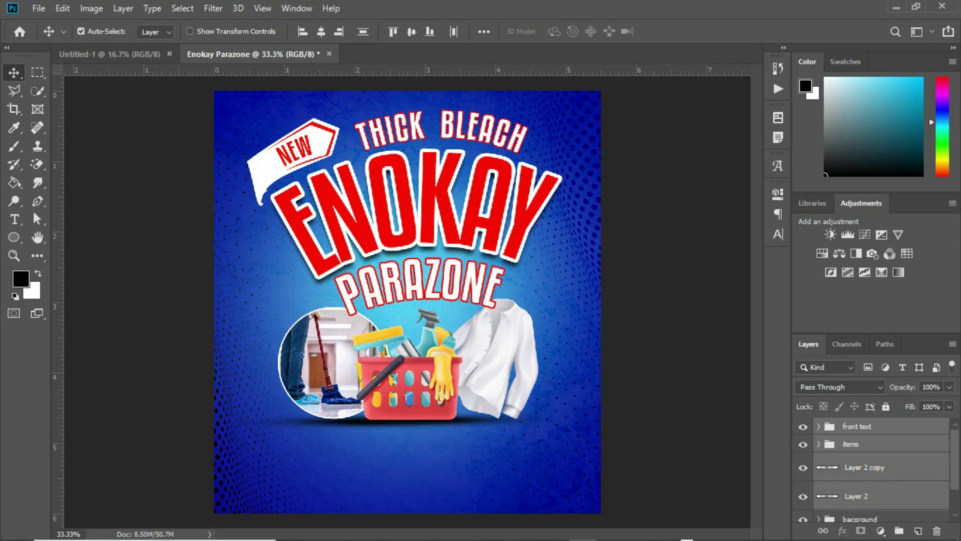
{"action": "key", "text": "shift+Down"}
{"action": "key", "text": "shift+Down"}
{"action": "key", "text": "shift+Down"}
{"action": "key", "text": "shift+Down"}
{"action": "key", "text": "shift+Down"}
{"action": "key", "text": "shift+Down"}
{"action": "key", "text": "shift+Down"}
{"action": "key", "text": "shift+Down"}
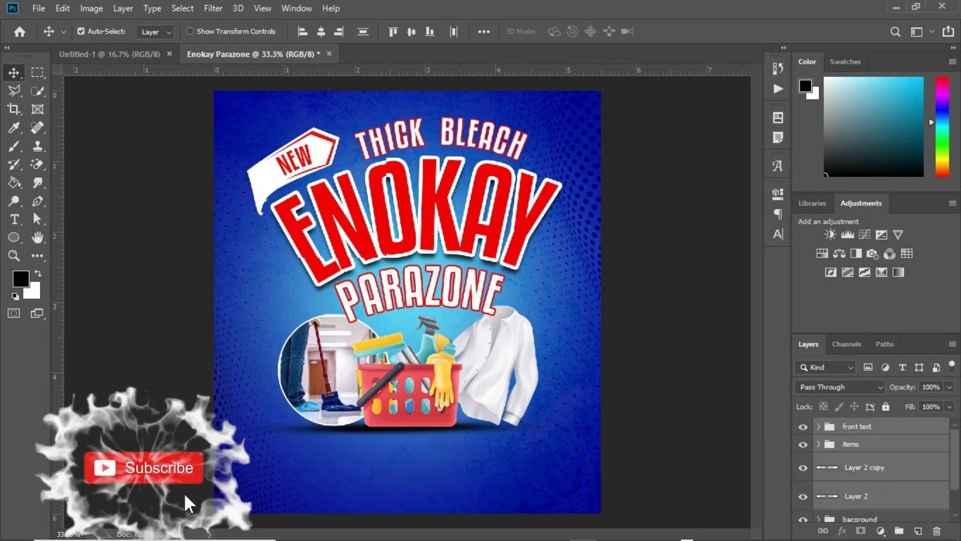
{"action": "key", "text": "shift+Down"}
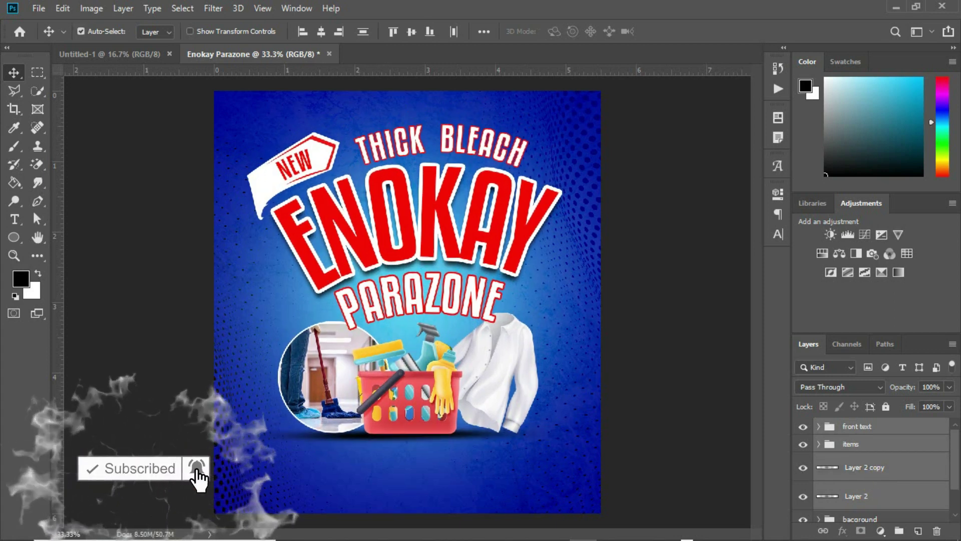
{"action": "key", "text": "shift+Down"}
{"action": "key", "text": "shift+Down"}
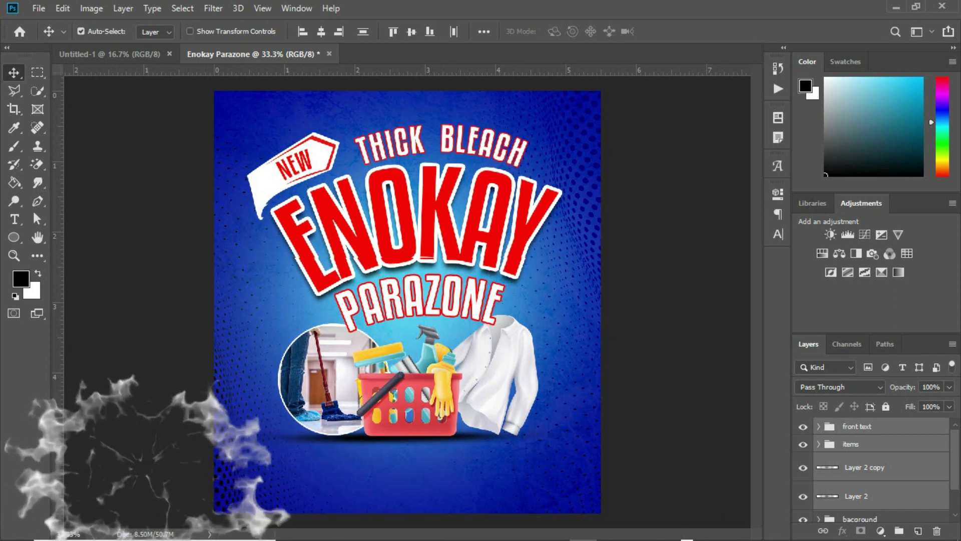
{"action": "key", "text": "shift+Up"}
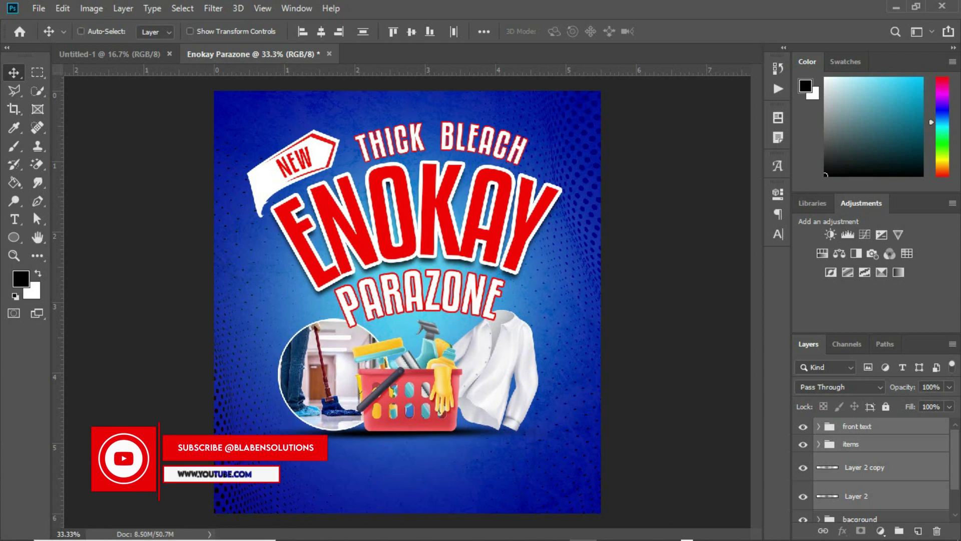
Scale the selected artwork to about 91.5% and shift it slightly right.
{"action": "key", "text": "ctrl+t"}
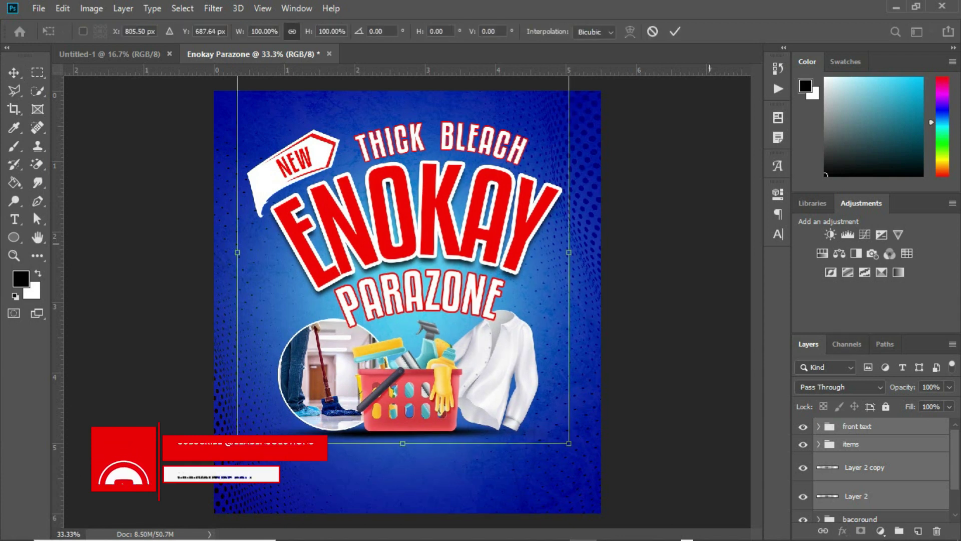
{"action": "left_click_drag", "start_coordinate": [571, 255], "coordinate": [559, 262]}
{"action": "left_click_drag", "start_coordinate": [504, 241], "coordinate": [545, 239]}
{"action": "key", "text": "Return"}
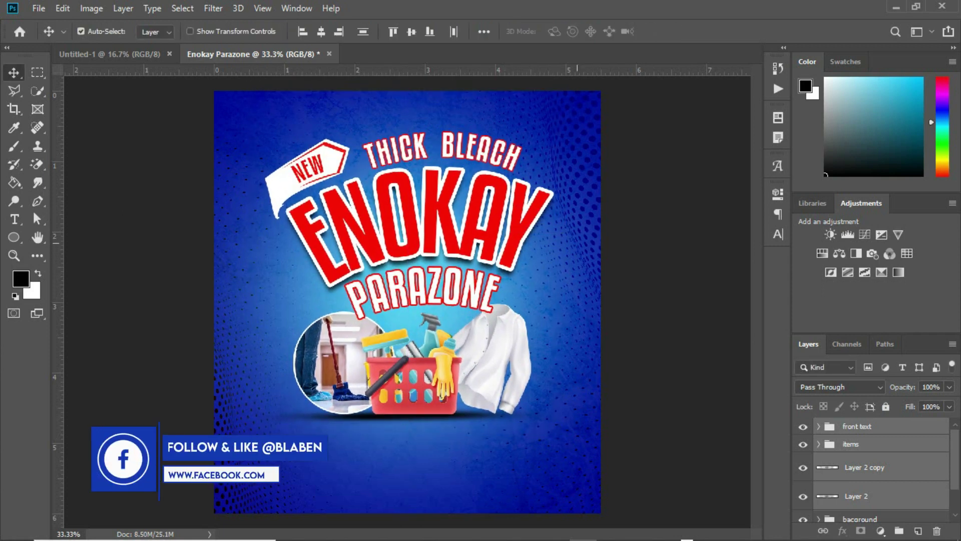